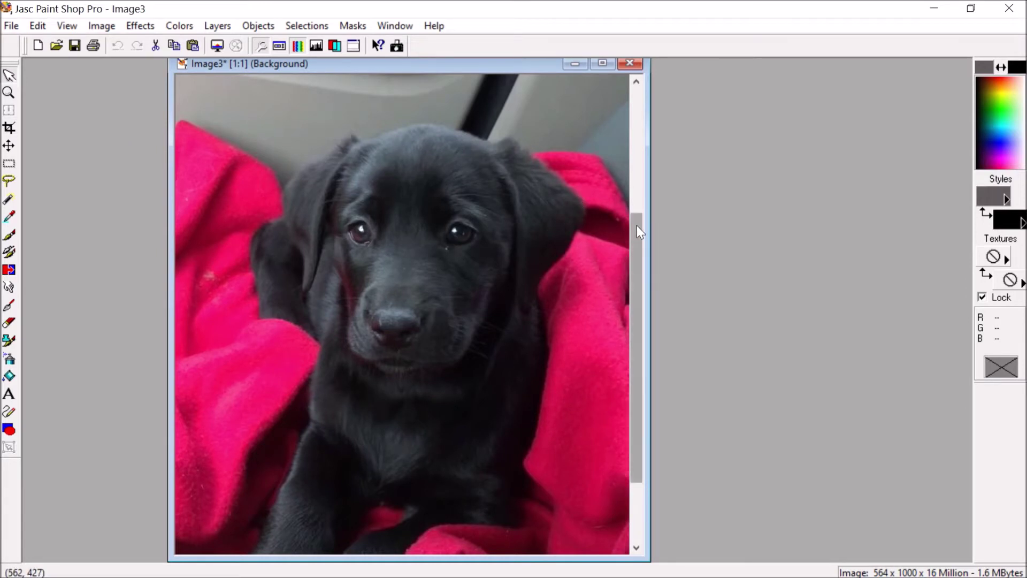
Step: Raise the puppy photo's brightness to 40 in Brightness/Contrast, keeping contrast at 0
mouse_move(636, 224)
mouse_down()
mouse_move(640, 206)
mouse_move(643, 224)
mouse_up()
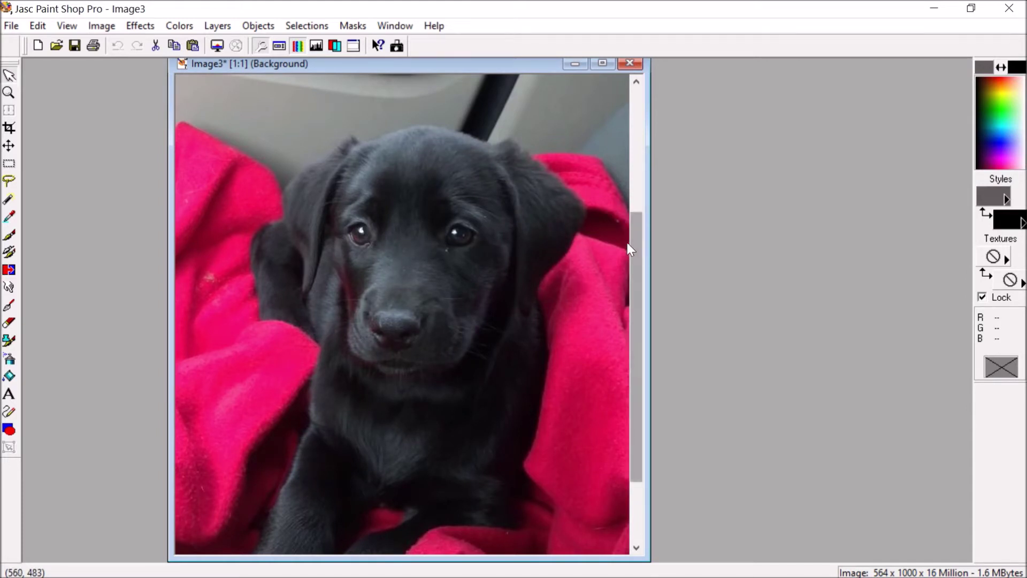
mouse_move(634, 243)
mouse_down()
mouse_move(636, 230)
mouse_move(641, 280)
mouse_move(648, 246)
mouse_up()
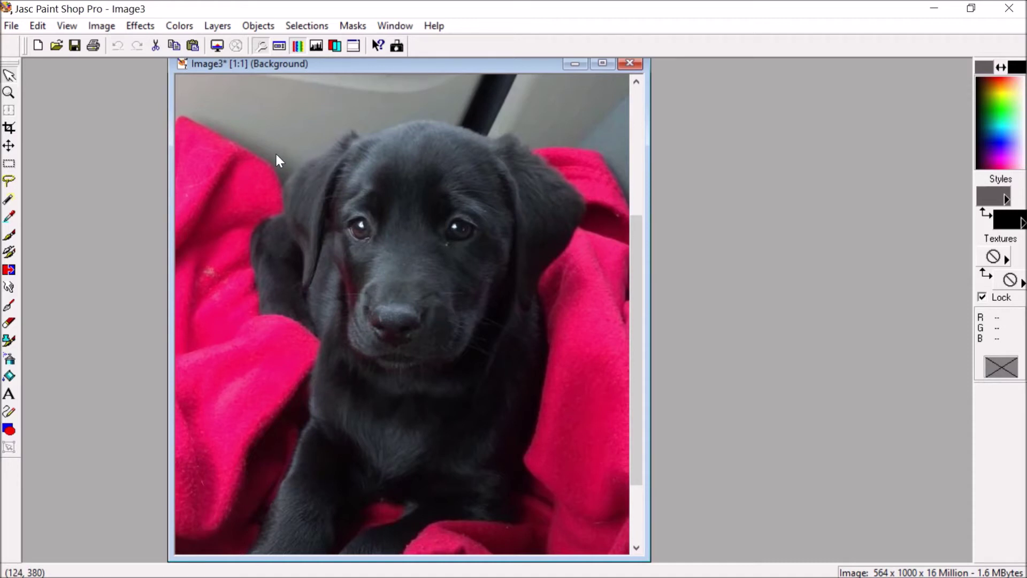
click(182, 27)
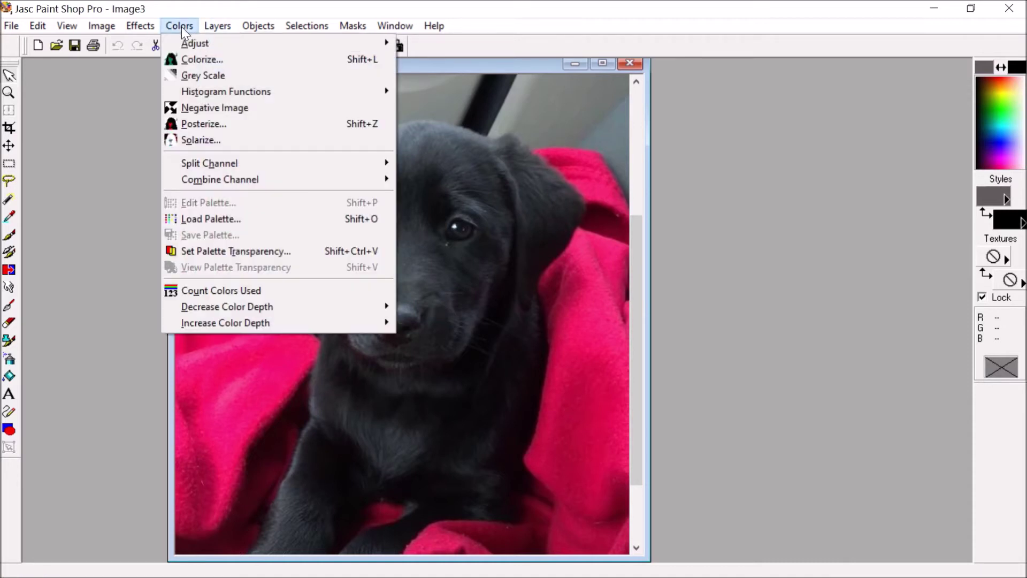
mouse_move(191, 44)
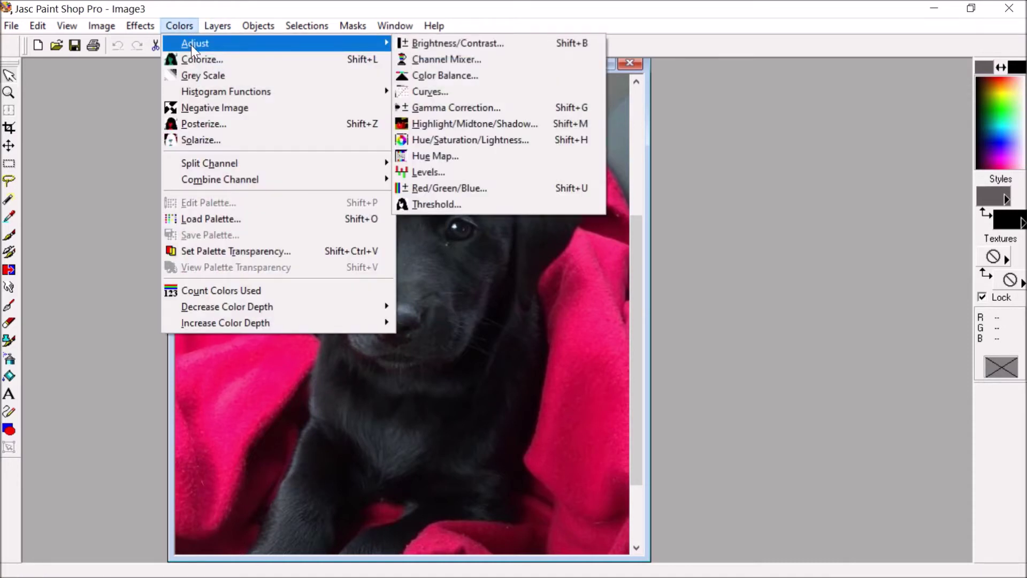
click(451, 45)
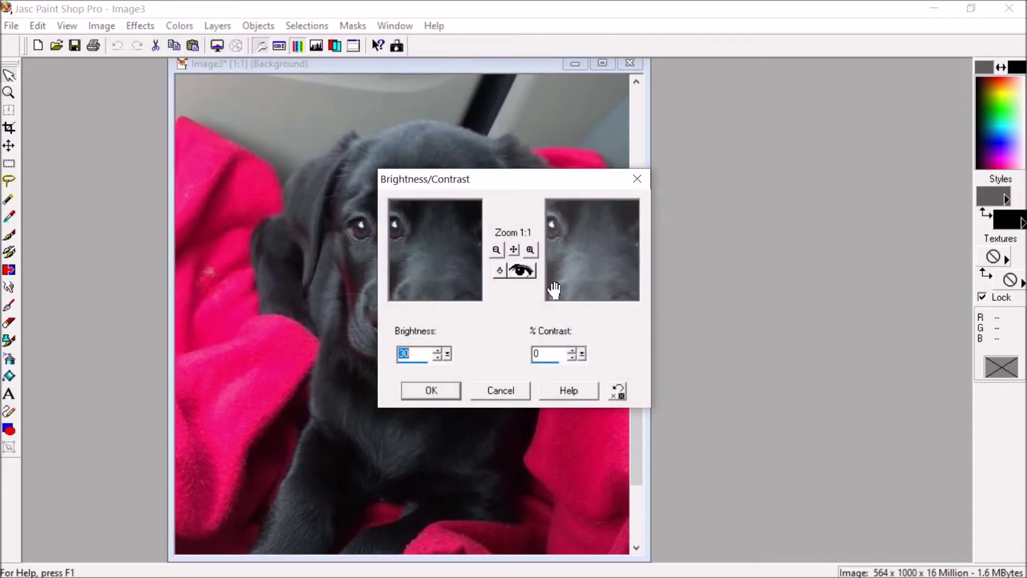
click(438, 350)
click(438, 351)
click(438, 350)
click(438, 351)
click(438, 351)
click(438, 351)
click(437, 351)
click(438, 351)
click(438, 351)
click(438, 351)
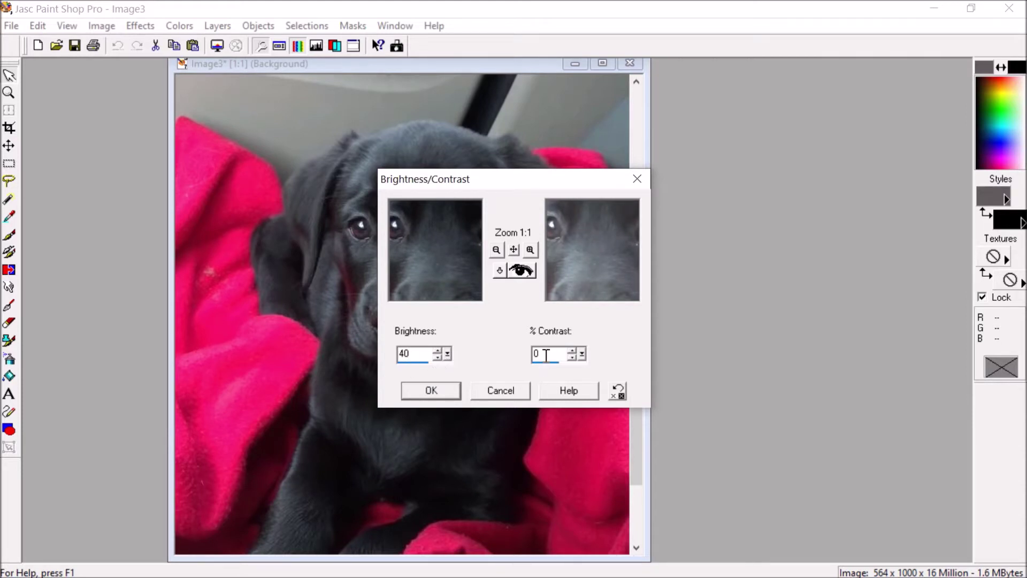
click(431, 393)
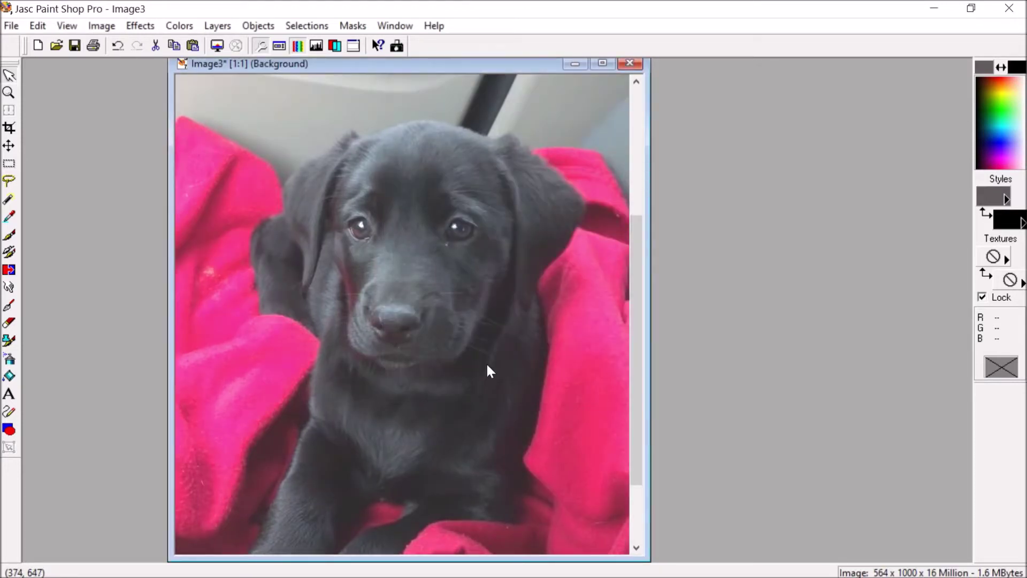
Step: Zoom to 4:1 on the puppy's eyes for close retouching
mouse_move(641, 250)
mouse_down()
mouse_move(638, 232)
mouse_move(643, 259)
mouse_move(643, 246)
mouse_up()
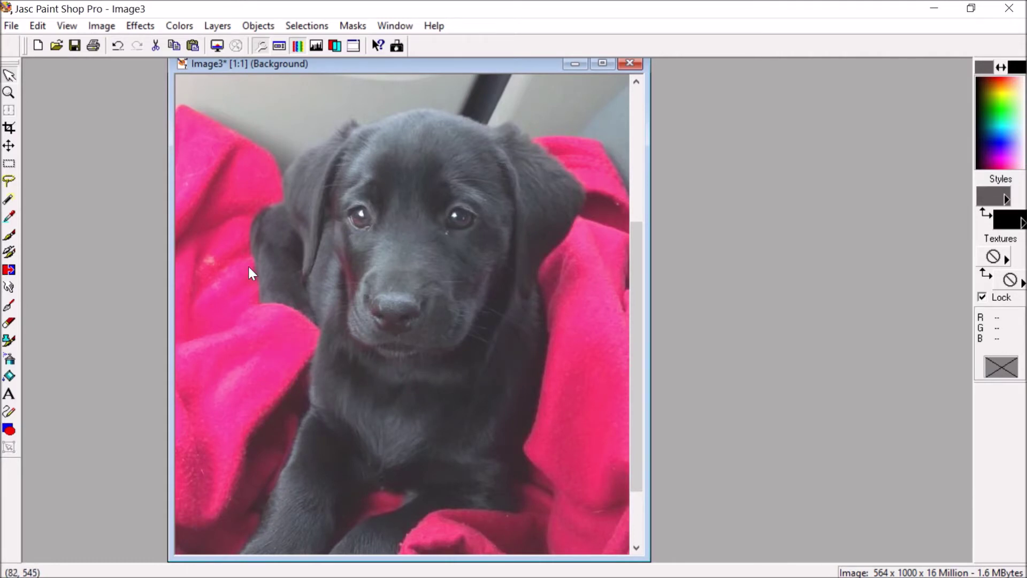
click(9, 163)
drag(305, 184, 514, 289)
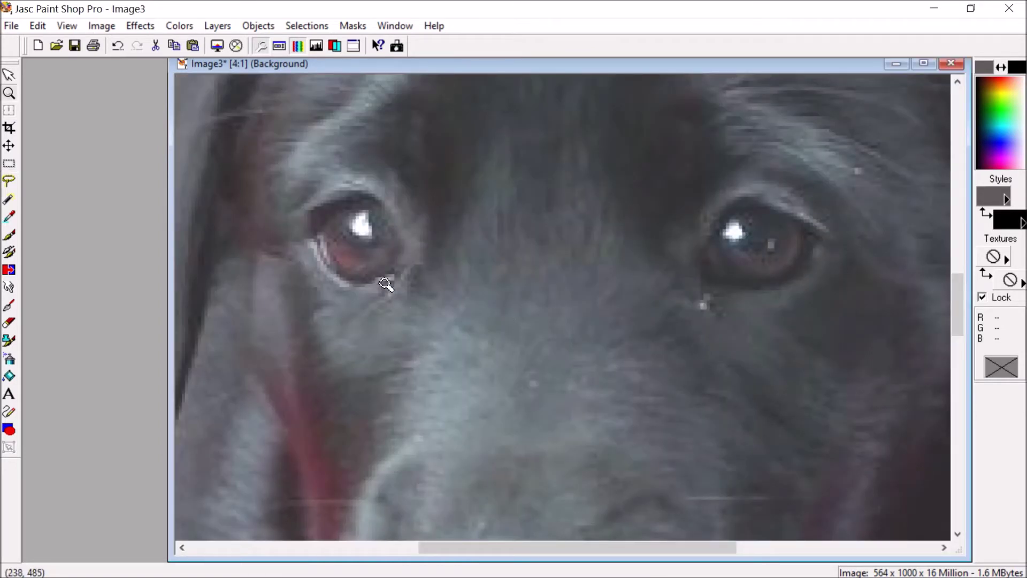
click(9, 74)
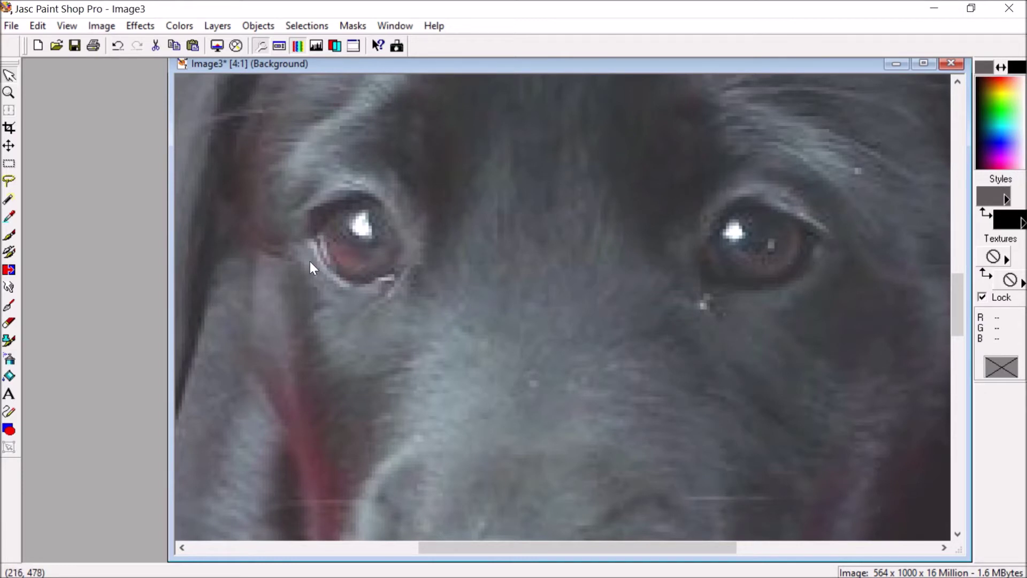
click(9, 216)
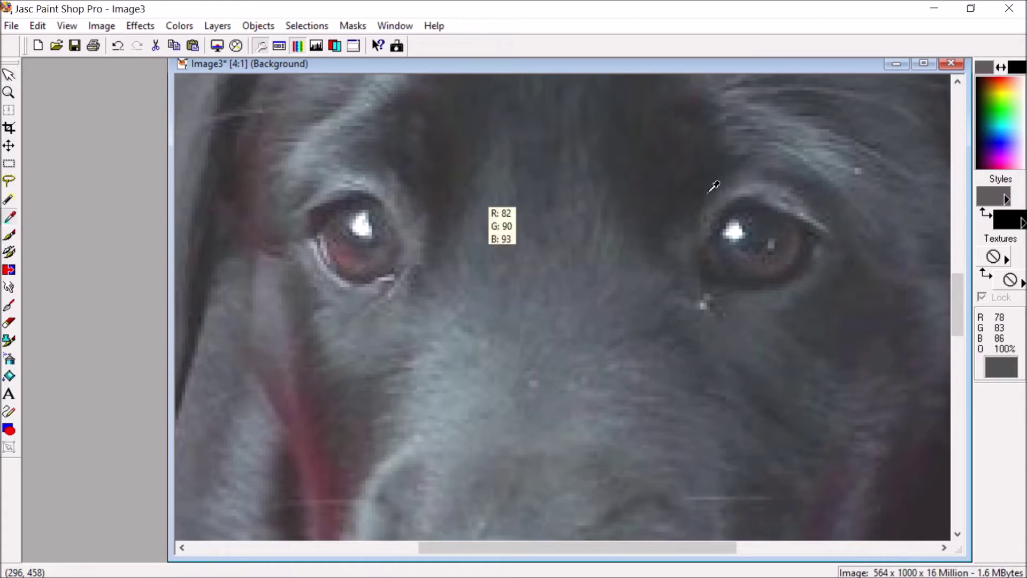
Step: Paint the puppy's irises reddish-brown, then shift the paint colour to a darker brown
click(991, 197)
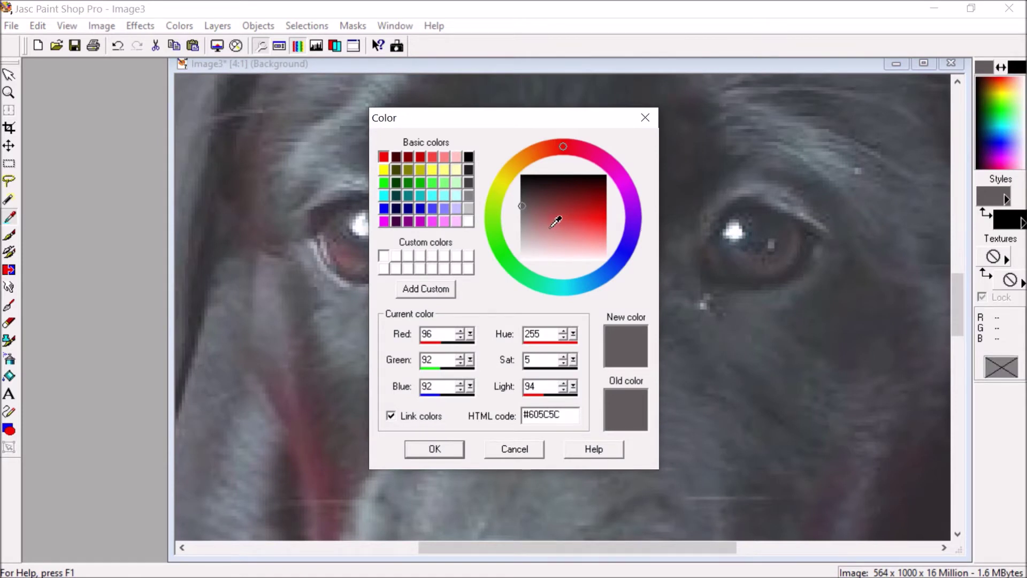
click(535, 213)
key(Return)
mouse_move(345, 241)
mouse_down()
mouse_move(391, 248)
mouse_move(371, 261)
mouse_move(333, 236)
mouse_up()
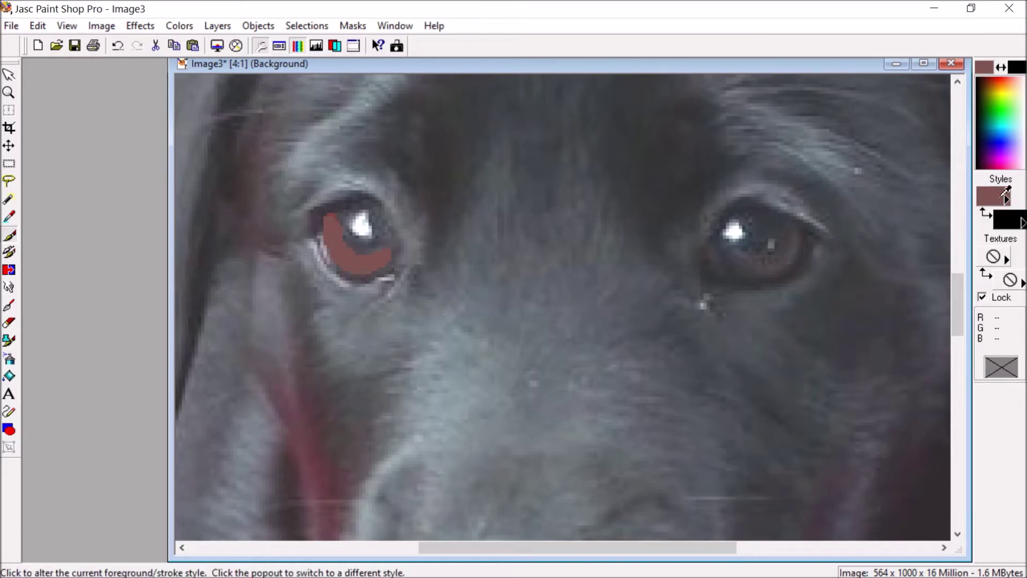
click(997, 198)
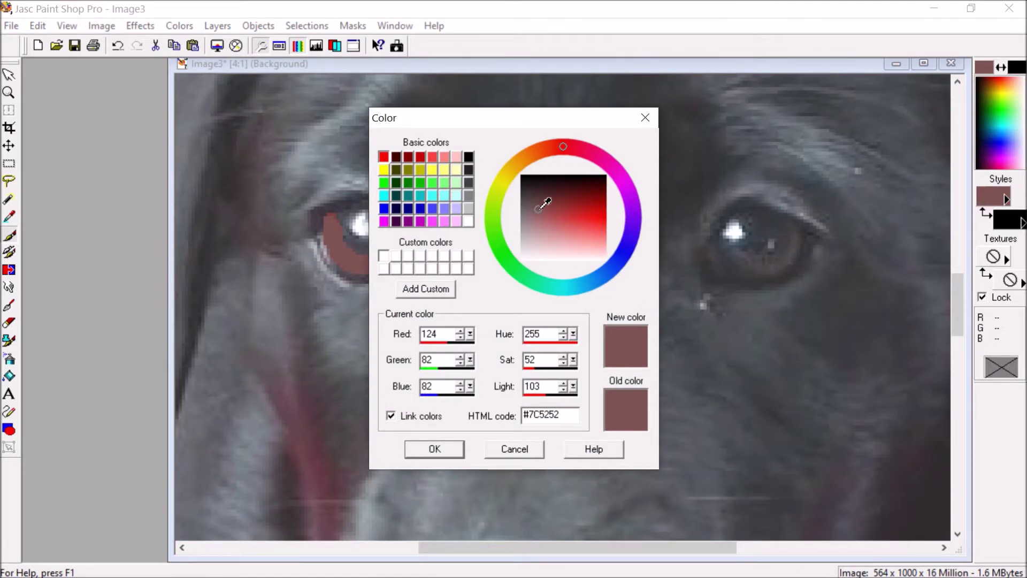
key(Return)
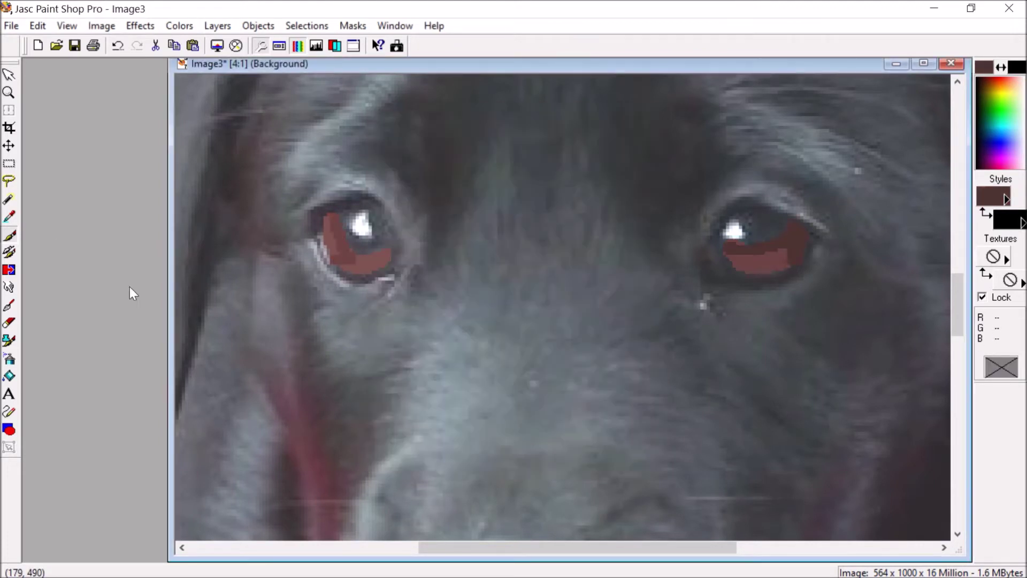
Step: Sample the dark grey fur beside the right eye as the paint colour
click(15, 220)
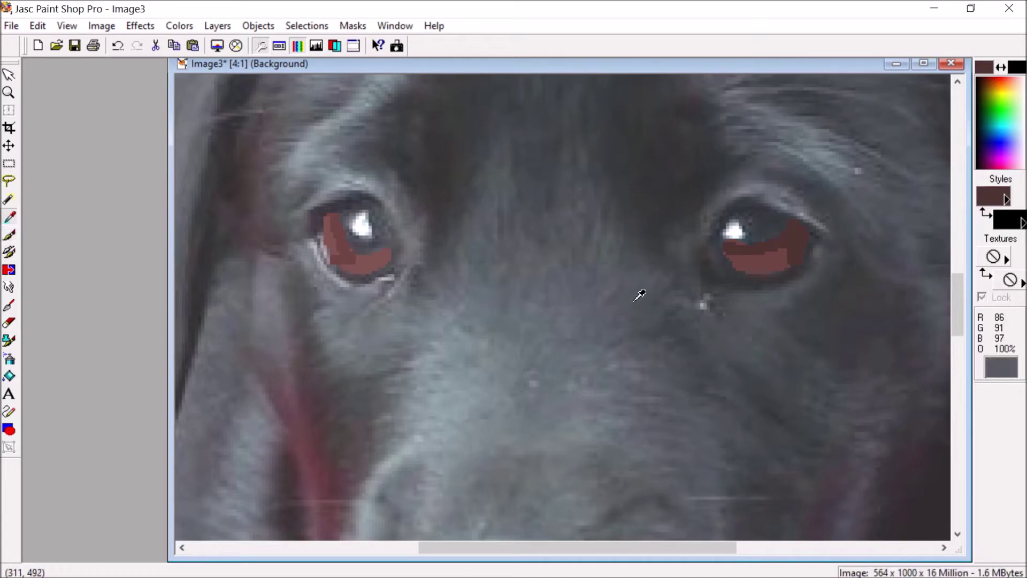
click(723, 300)
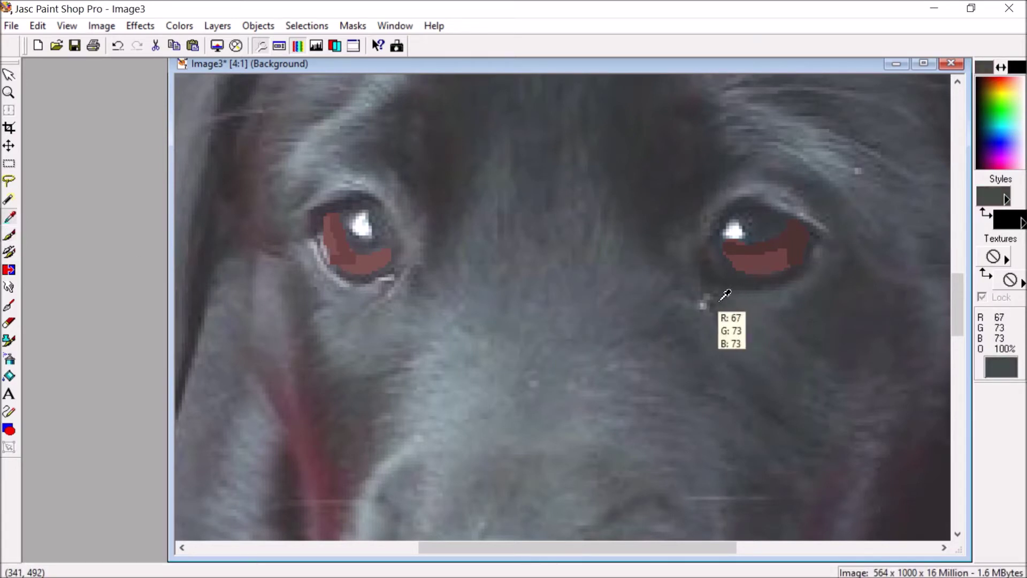
click(12, 237)
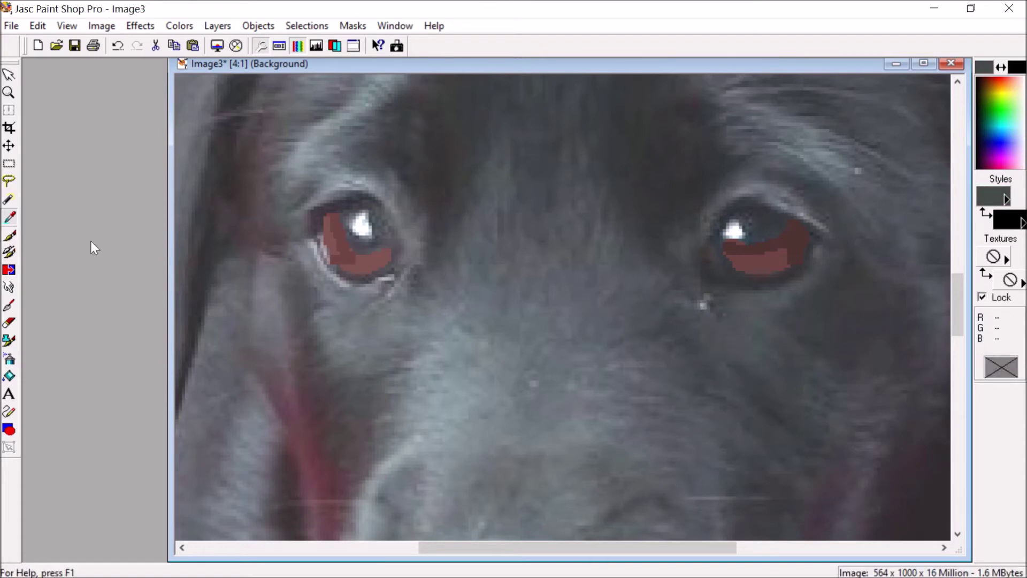
click(279, 47)
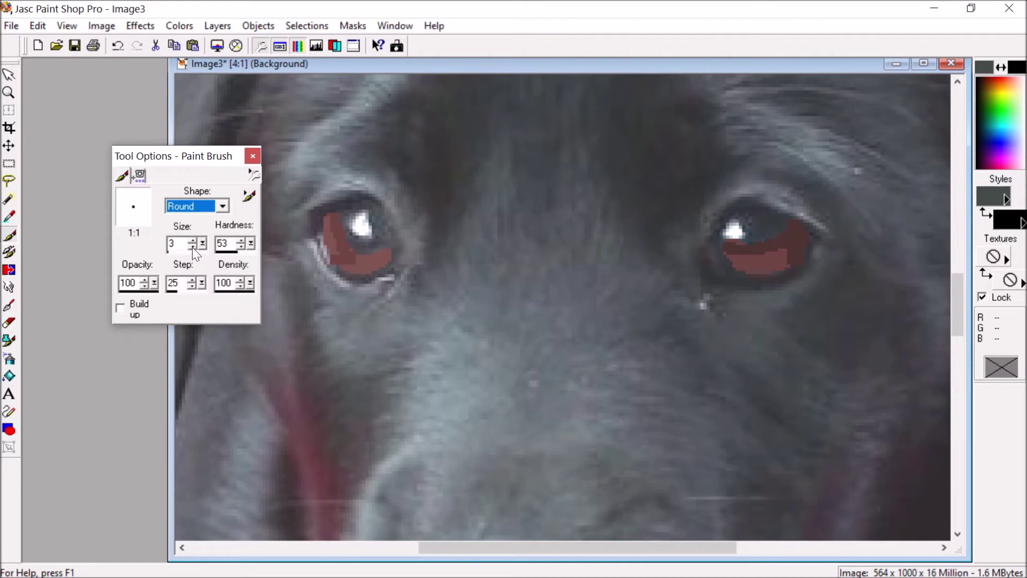
Step: Set the brush size to 2 and sample the lighter grey below the left eye
click(192, 246)
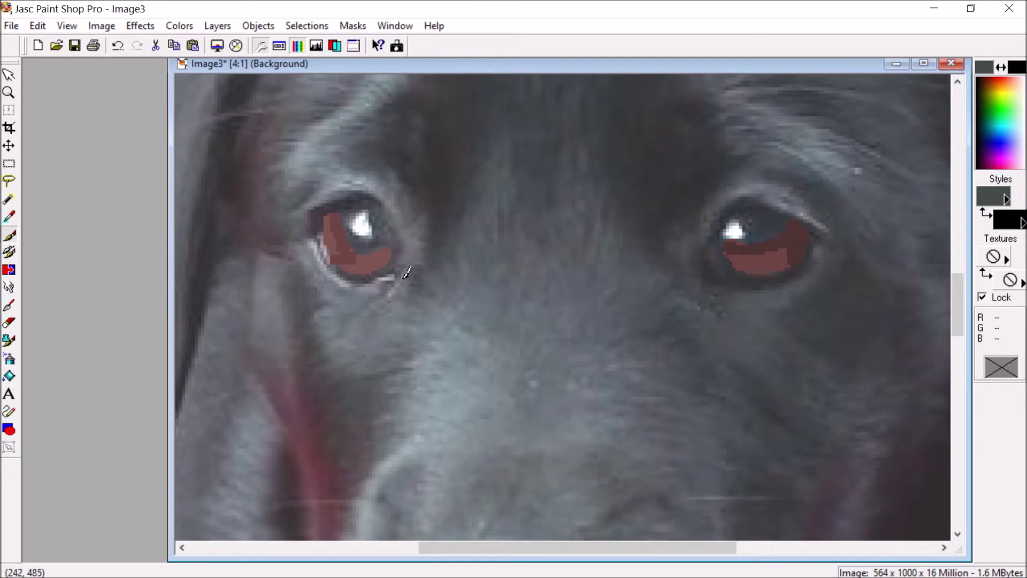
click(9, 217)
click(368, 282)
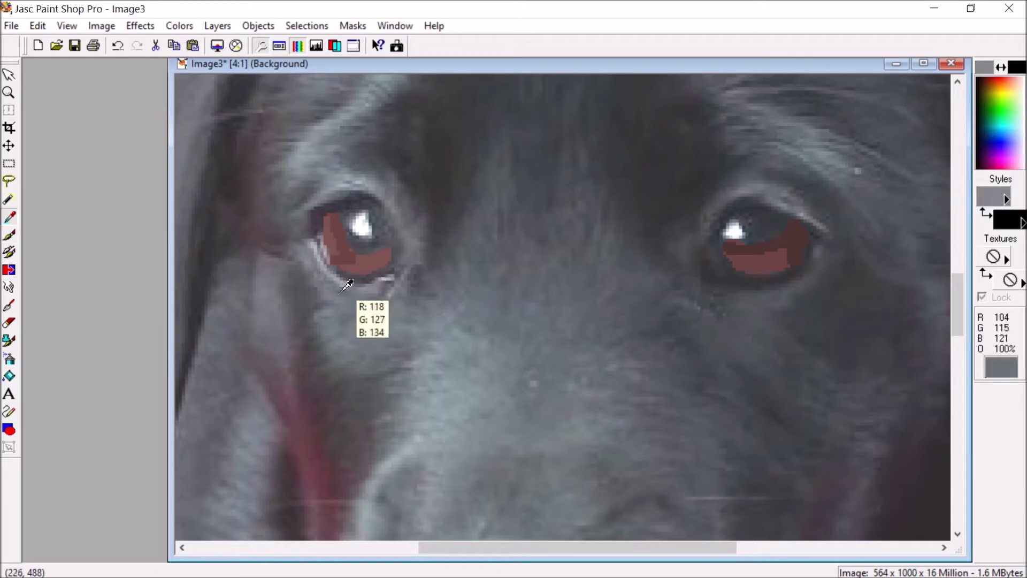
click(10, 235)
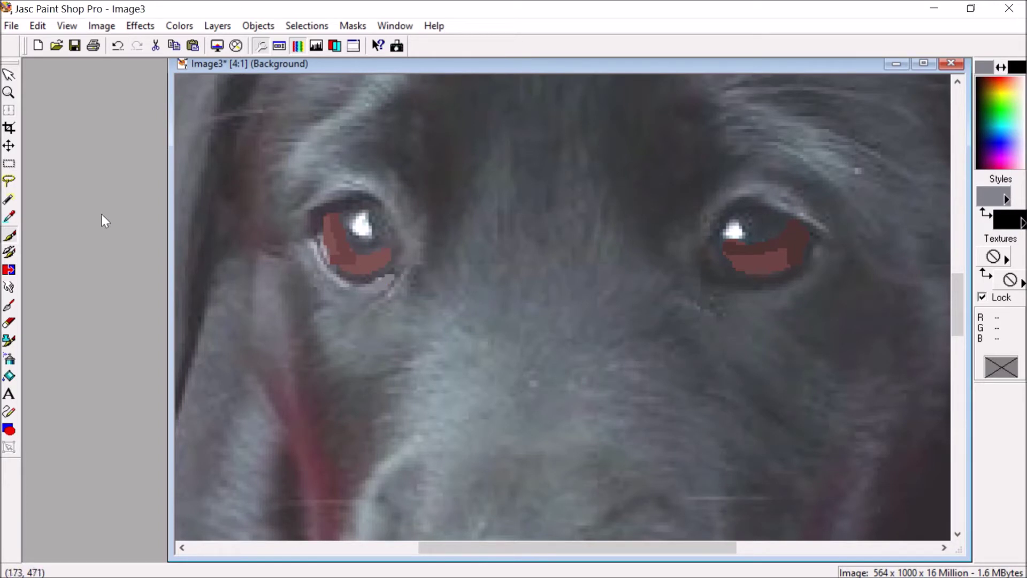
click(8, 218)
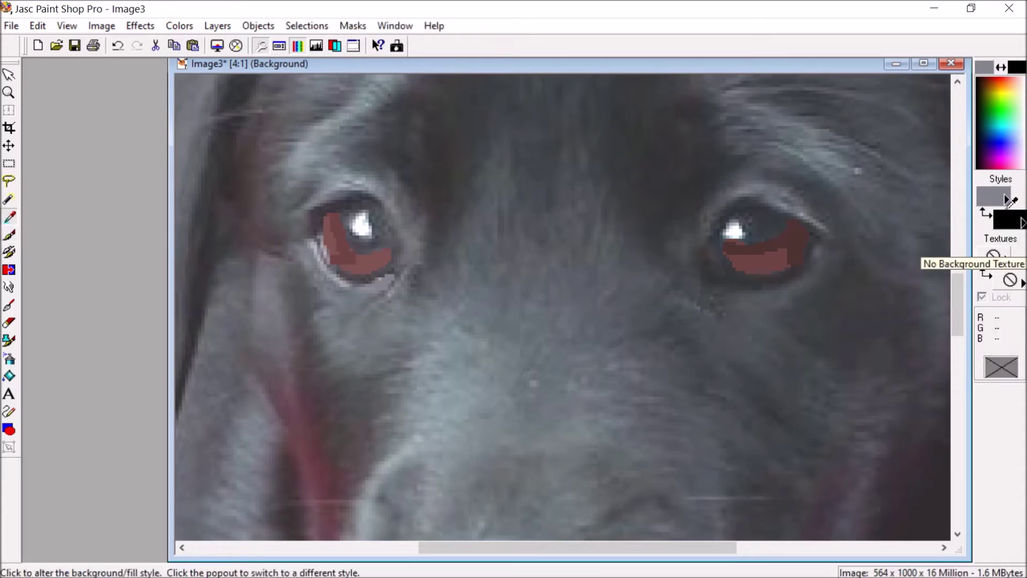
Step: Outline the right eye's upper lid in black, then sample dark grey R56 G59 B64 from it
click(992, 197)
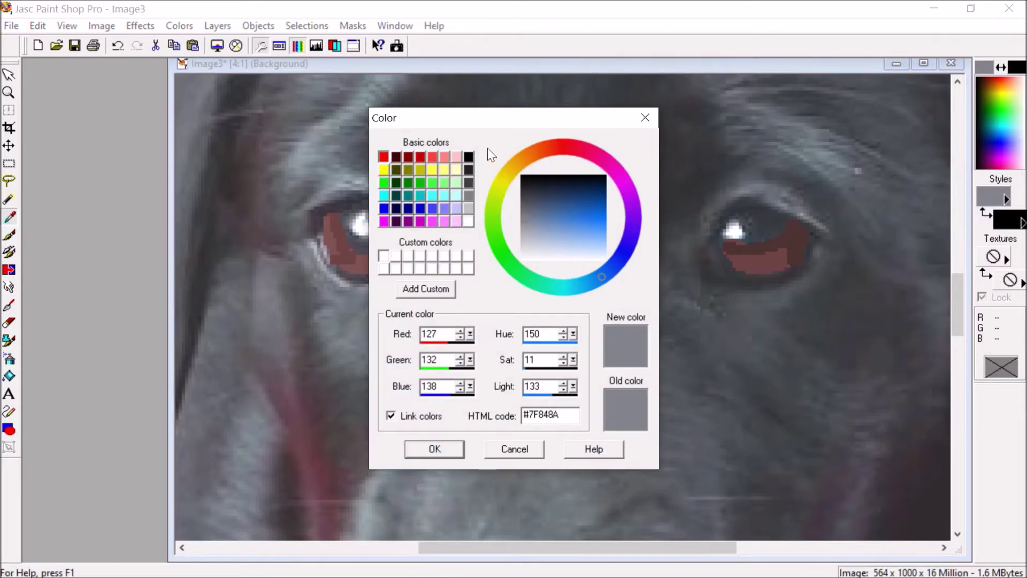
click(469, 156)
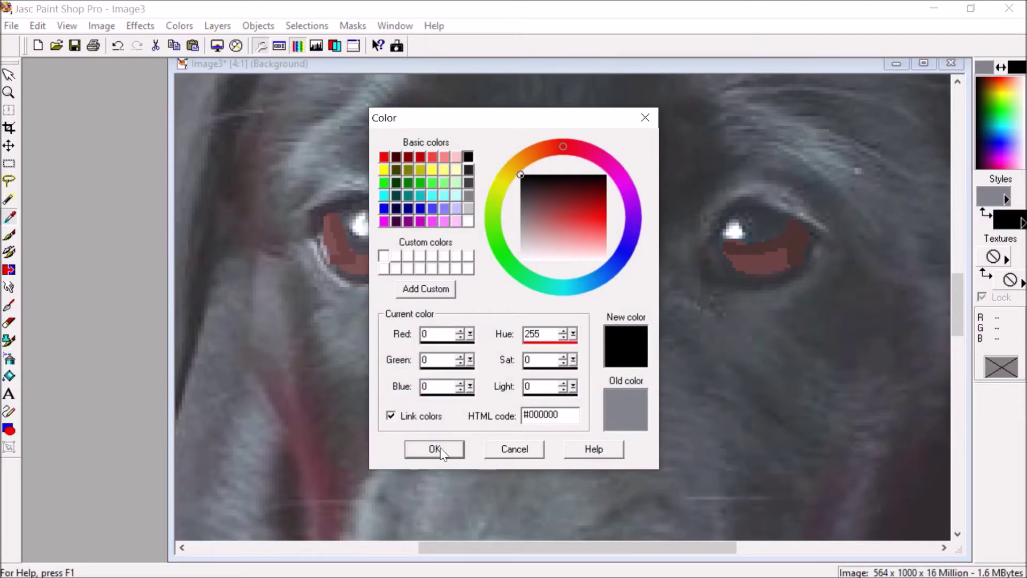
click(435, 449)
click(11, 236)
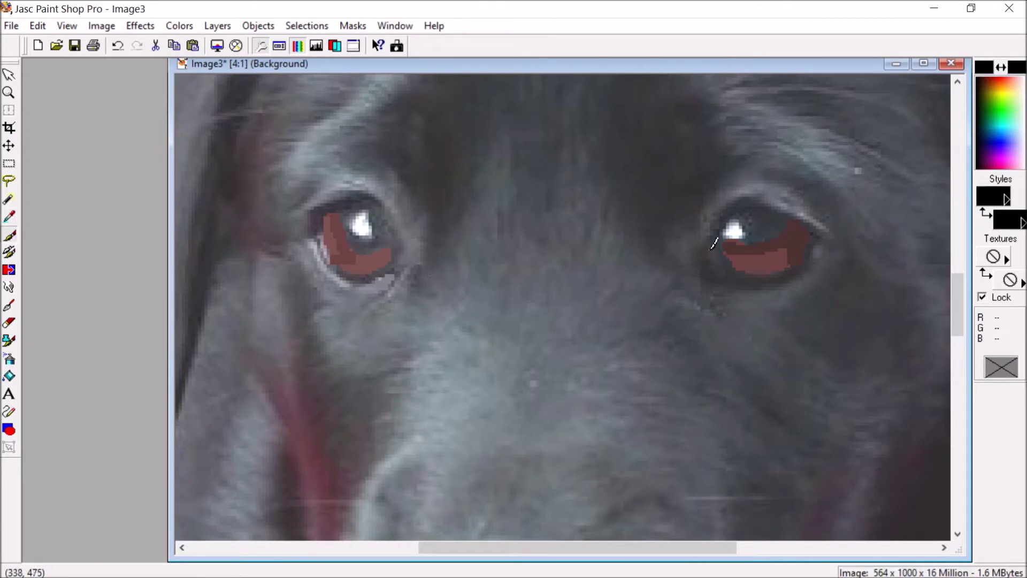
mouse_move(703, 256)
mouse_down()
mouse_move(744, 198)
mouse_move(821, 236)
mouse_up()
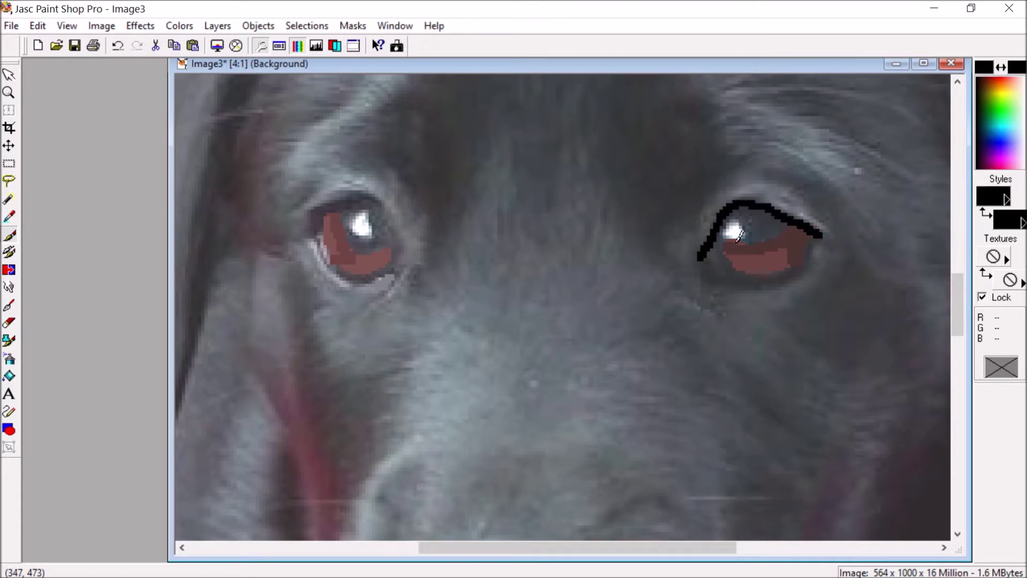
click(9, 217)
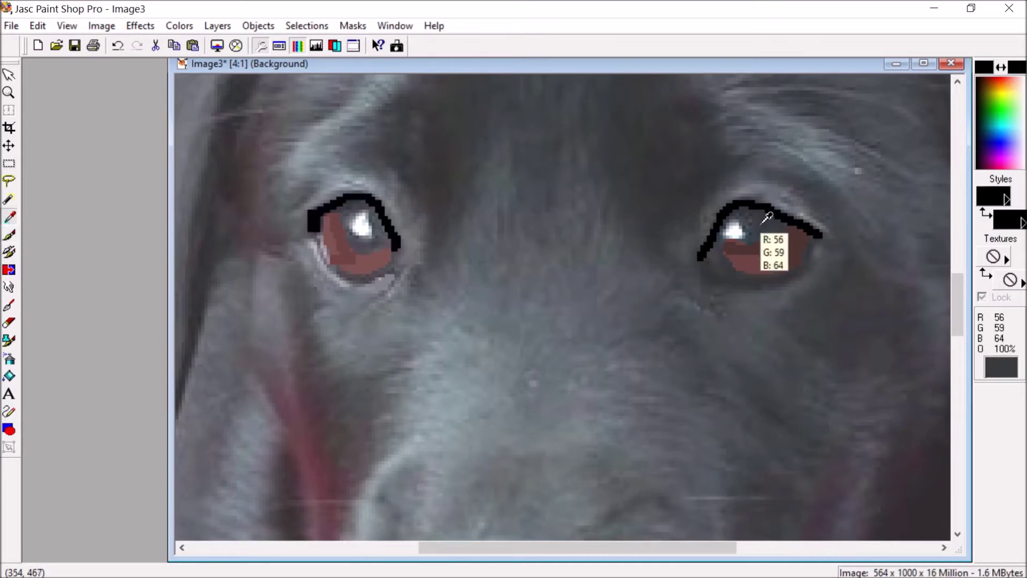
click(755, 241)
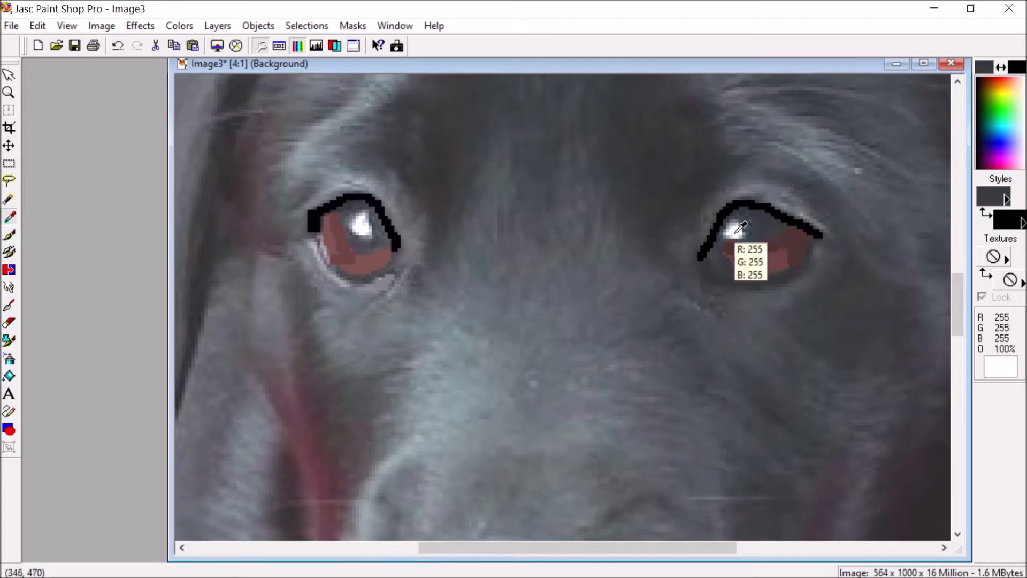
Step: Brush dark grey over the white highlights in the right and left eyes
click(11, 239)
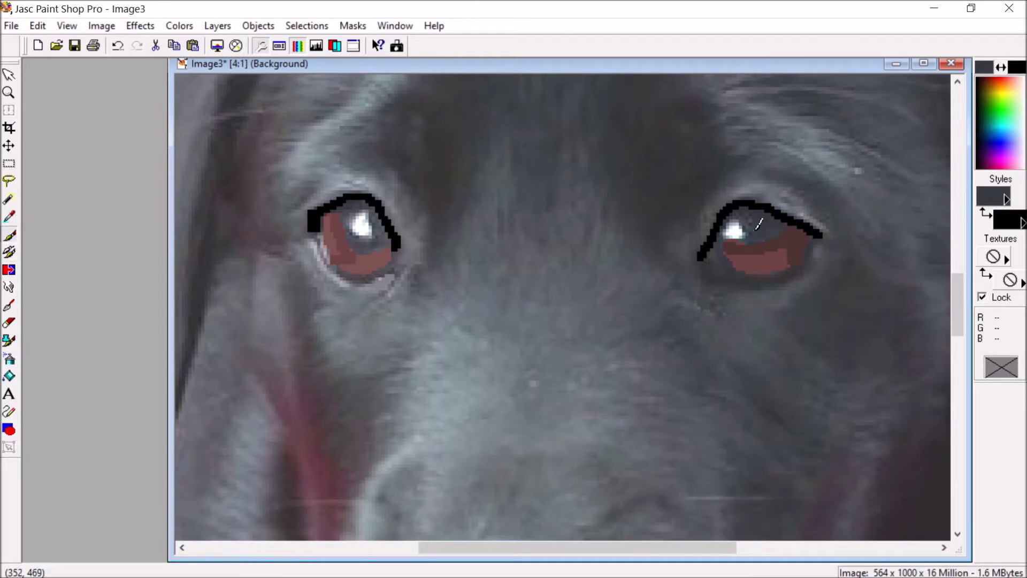
drag(733, 231, 744, 219)
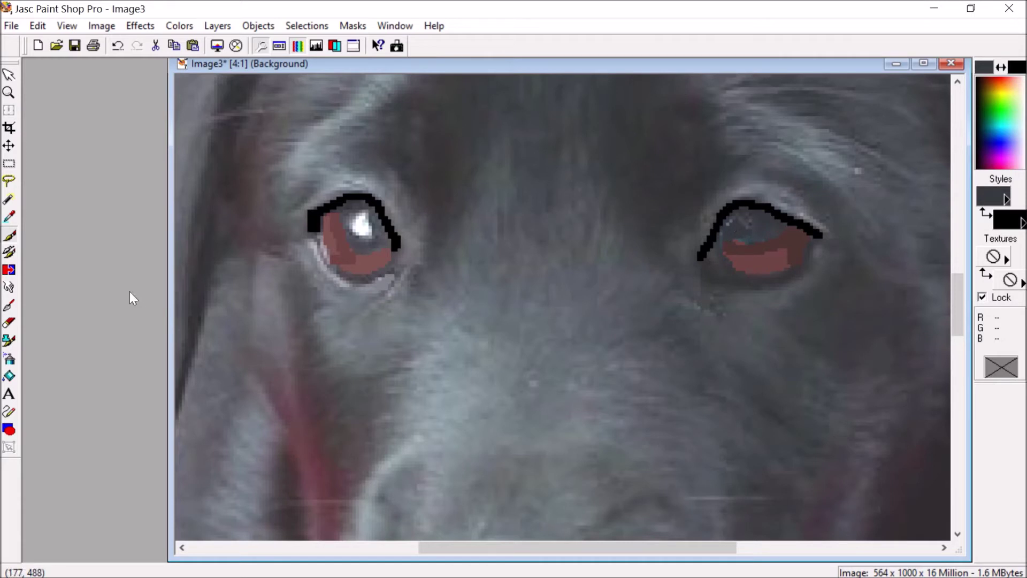
mouse_move(377, 231)
mouse_down()
mouse_move(364, 209)
mouse_move(350, 219)
mouse_move(364, 220)
mouse_move(357, 240)
mouse_up()
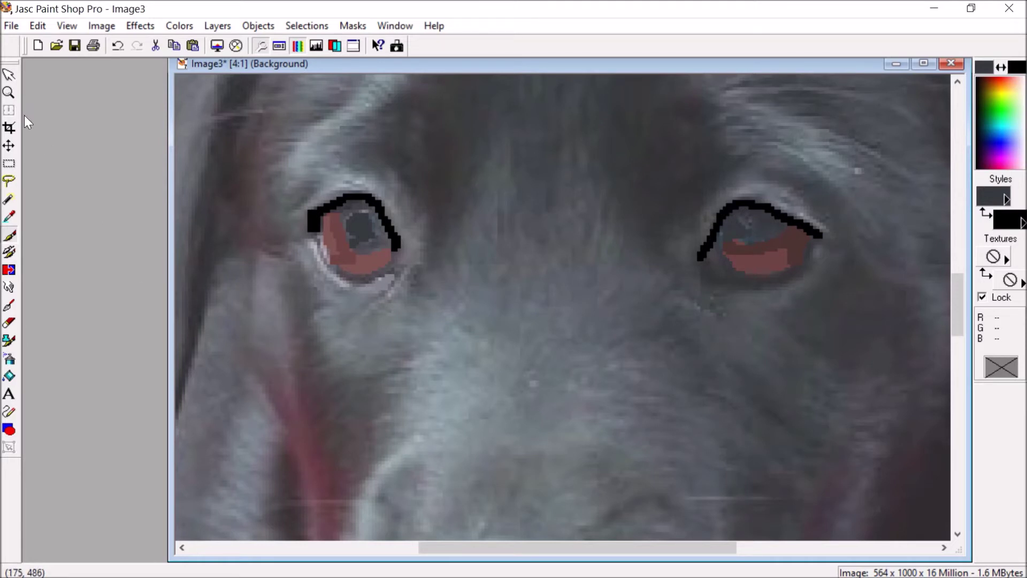
click(8, 92)
Step: Zoom out to 2:1 and dab catchlight dots into both pupils
right_click(431, 270)
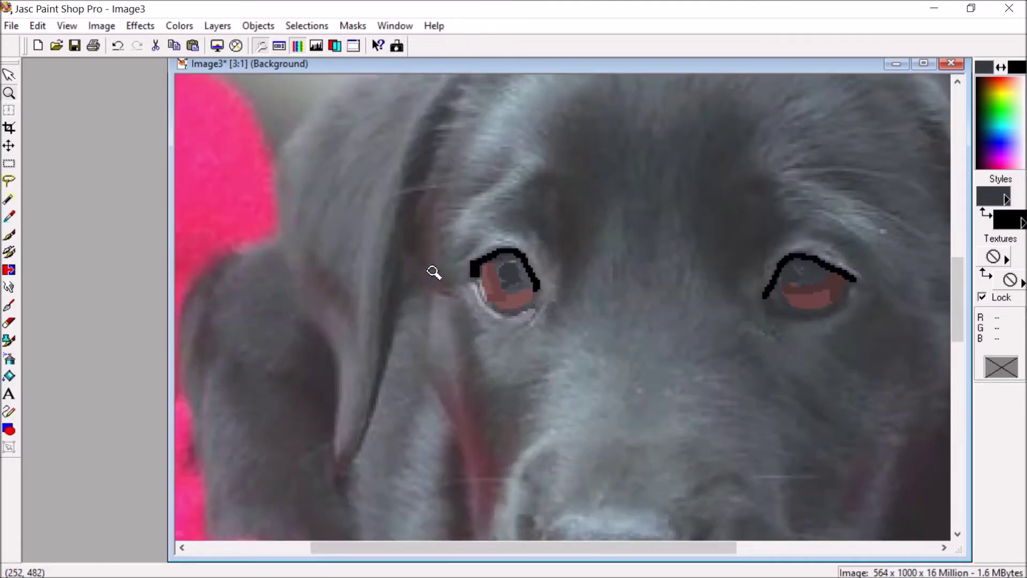
right_click(492, 289)
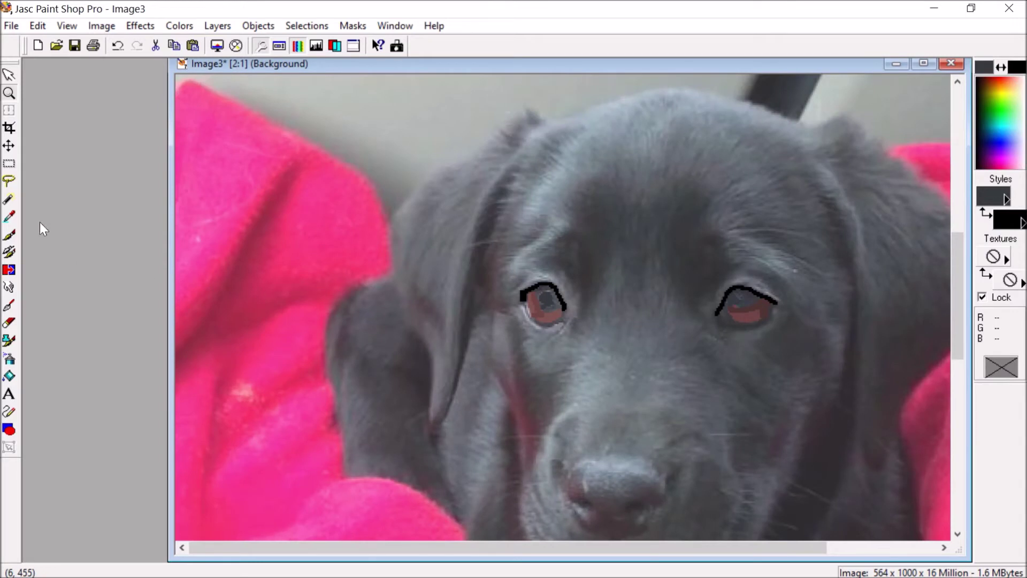
click(6, 237)
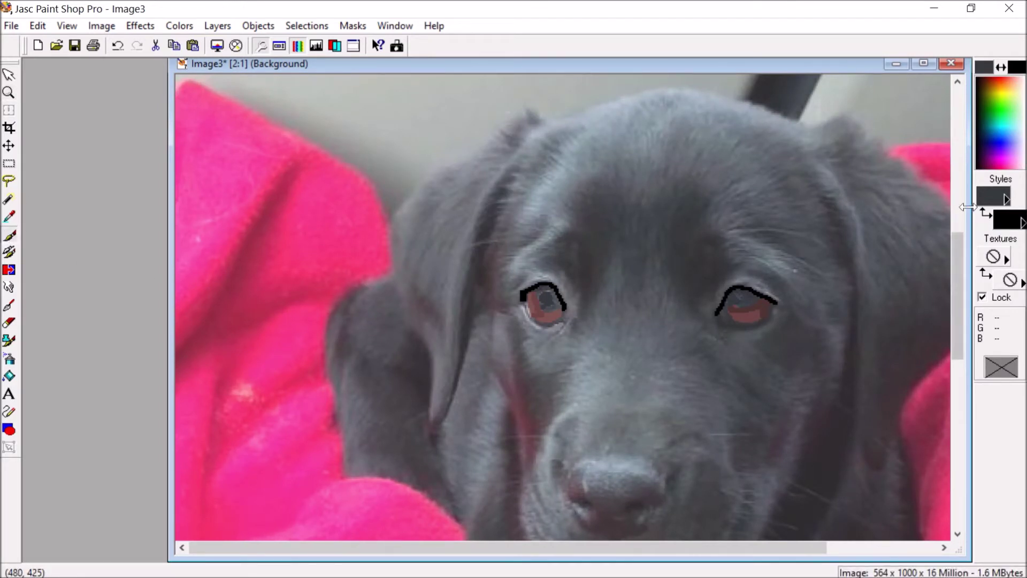
click(738, 298)
click(550, 296)
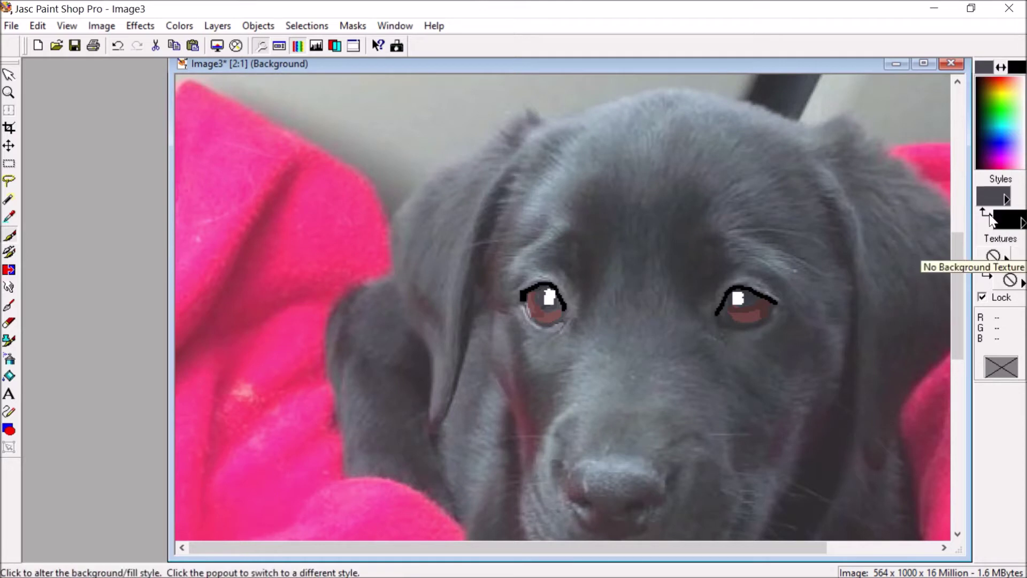
Step: Set the paint colour to pure white #FFFFFF and retouch the right eye's catchlight
click(993, 196)
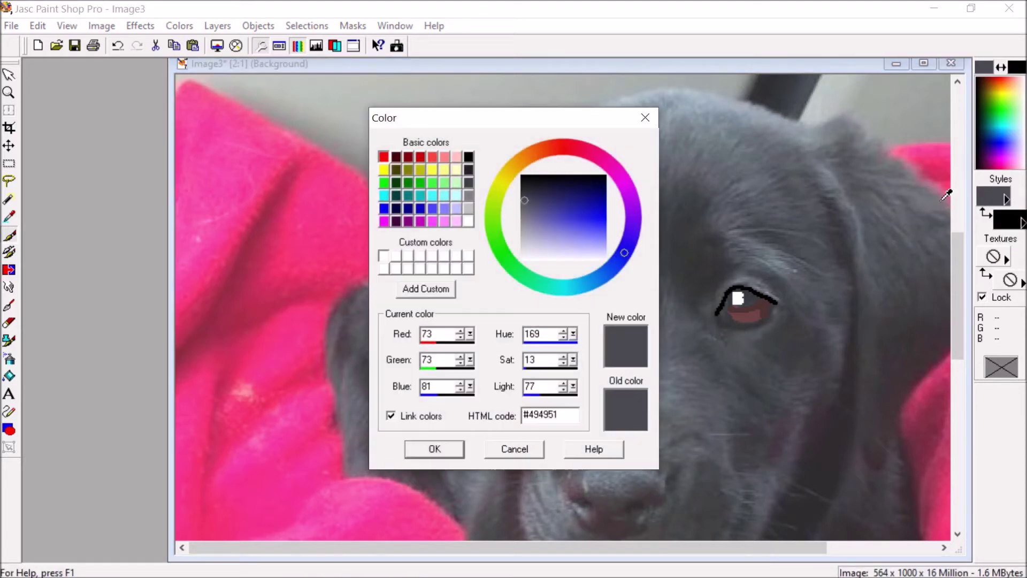
click(469, 220)
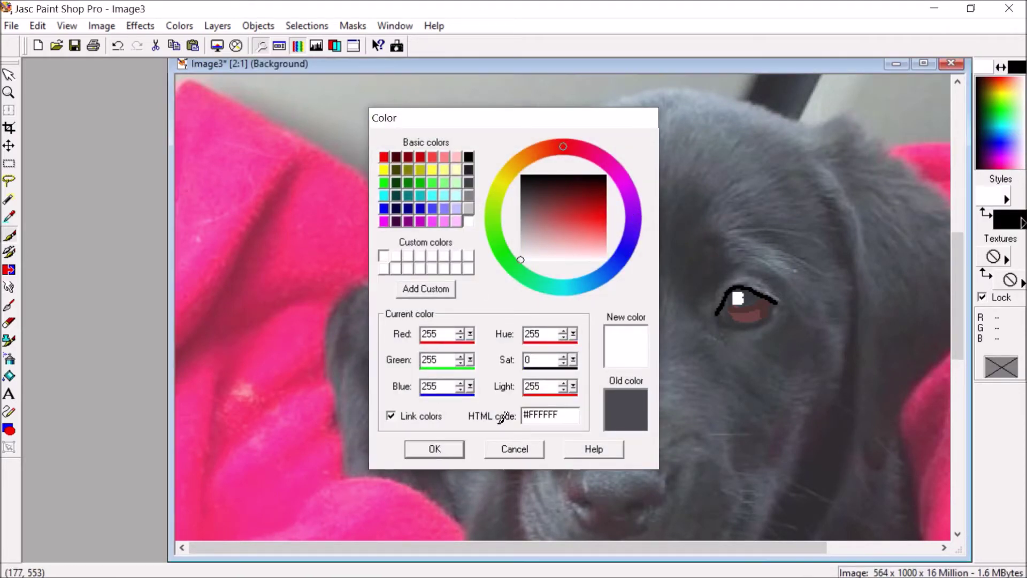
key(Return)
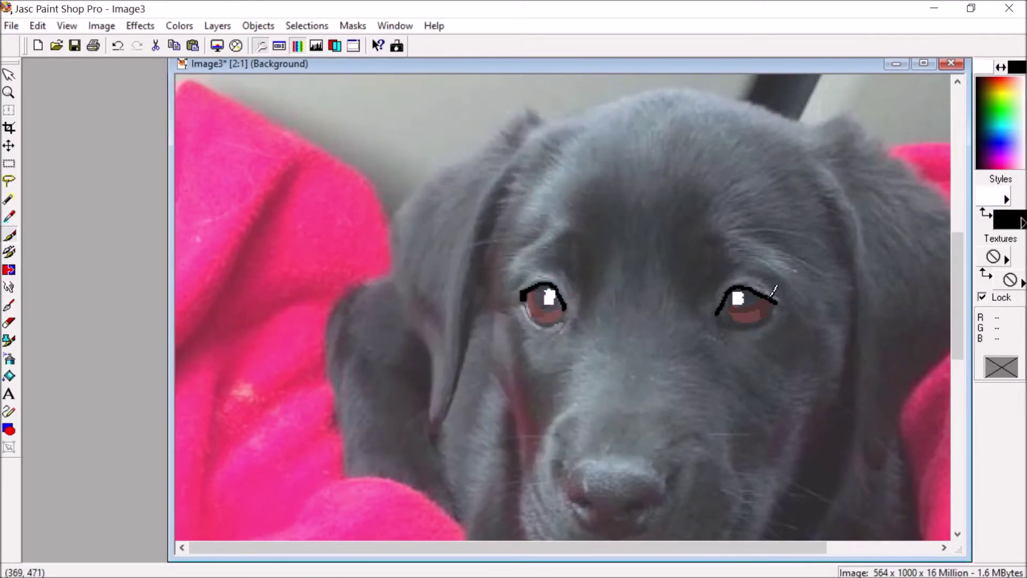
click(738, 298)
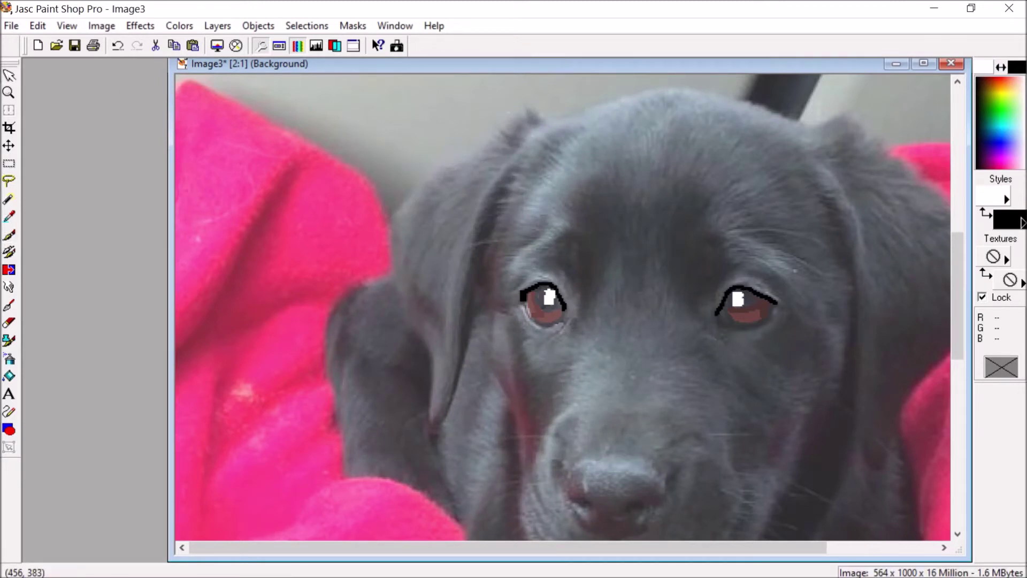
drag(959, 287, 948, 356)
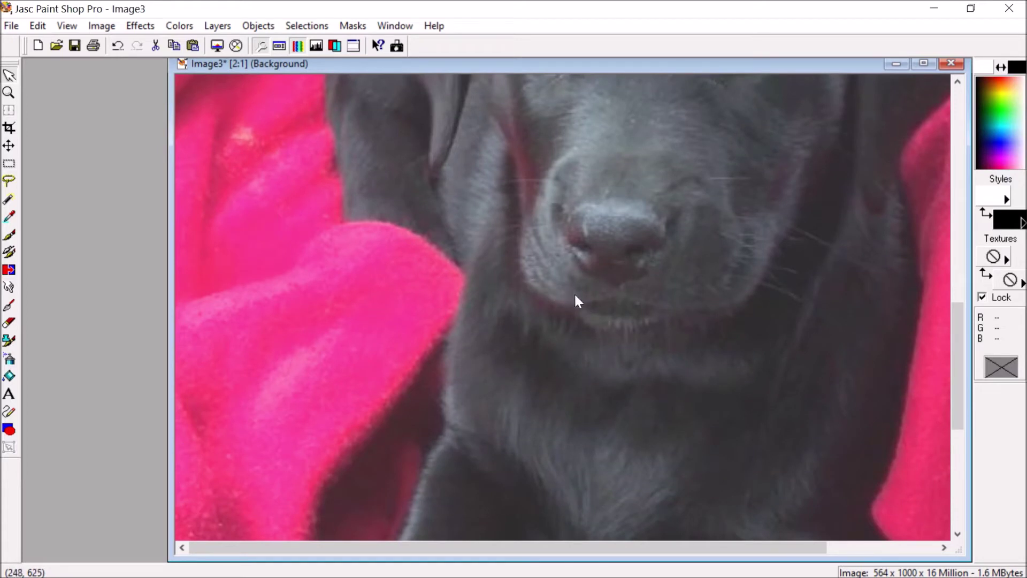
Step: Draw a black curved mouth line under the nose with a filled dark lip centre
click(11, 235)
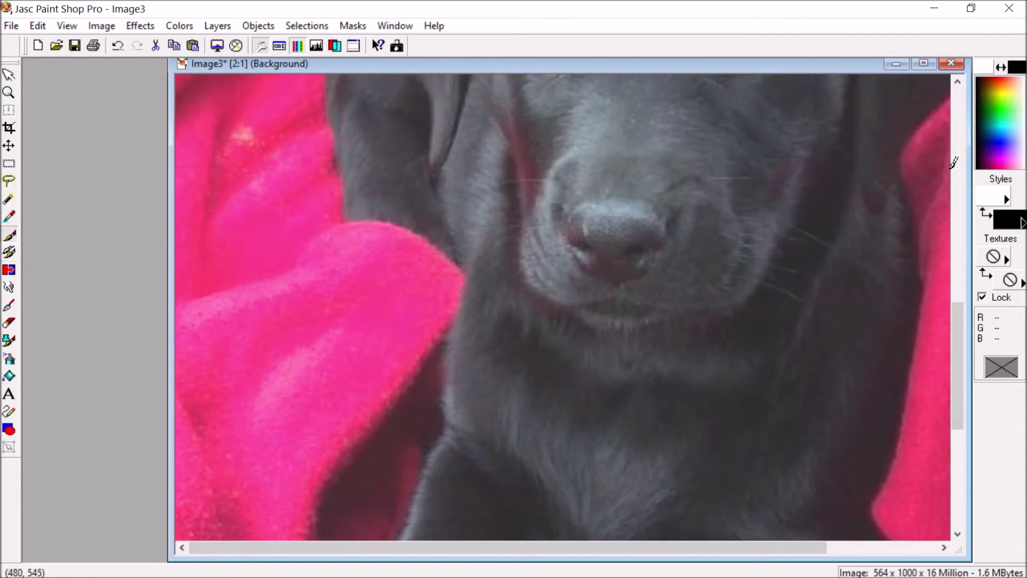
click(993, 198)
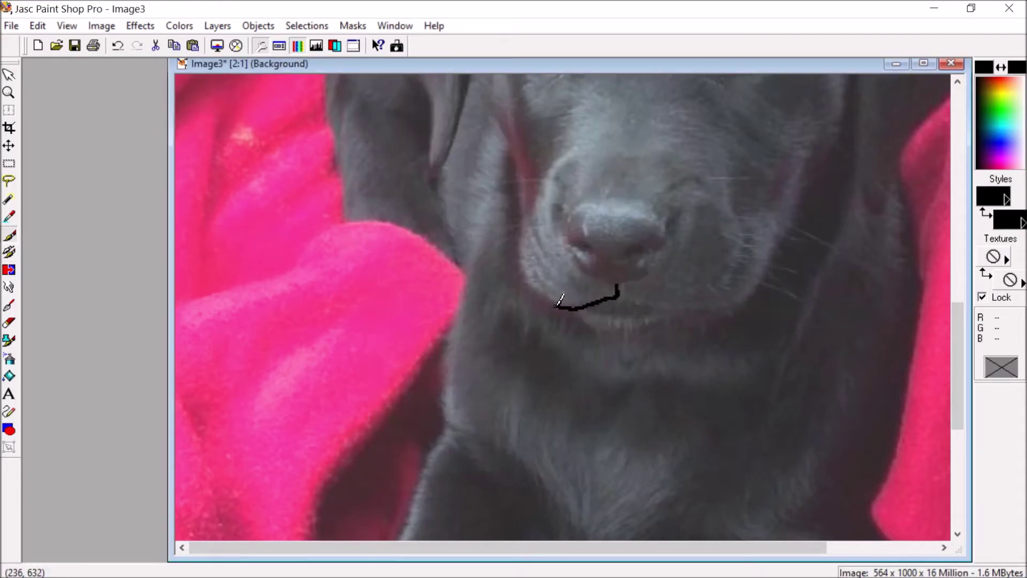
mouse_move(558, 307)
mouse_down()
mouse_move(531, 279)
mouse_move(556, 295)
mouse_up()
mouse_move(623, 291)
mouse_down()
mouse_move(678, 307)
mouse_move(729, 292)
mouse_up()
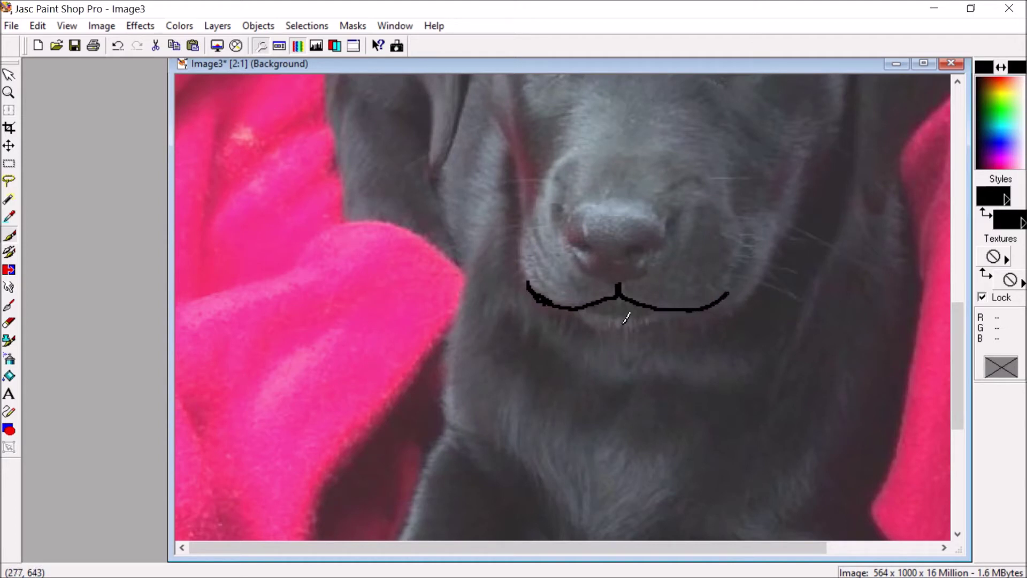
mouse_move(592, 302)
mouse_down()
mouse_move(634, 314)
mouse_move(649, 307)
mouse_move(629, 302)
mouse_move(644, 294)
mouse_up()
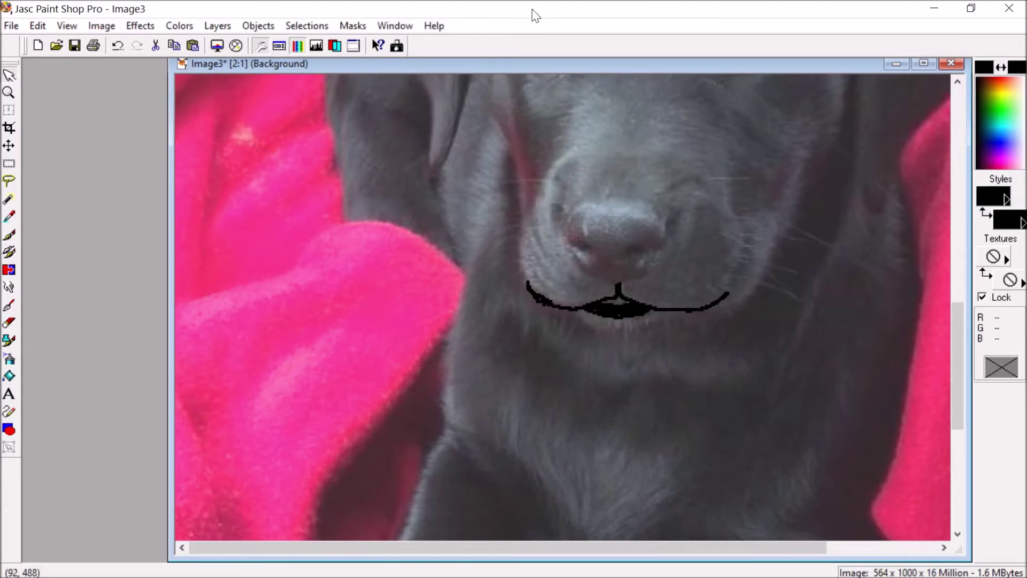
mouse_move(535, 2)
click(404, 30)
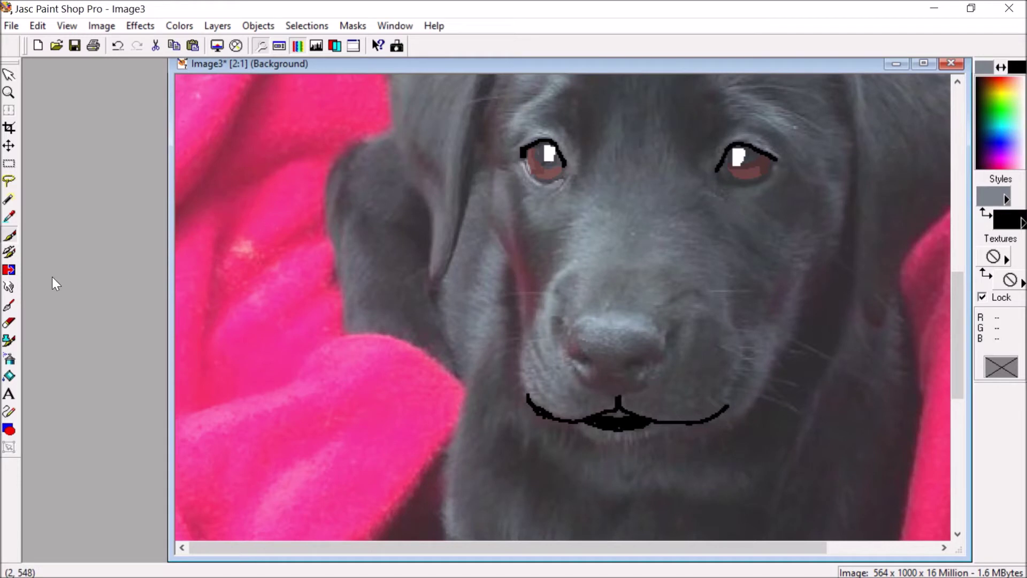
click(12, 185)
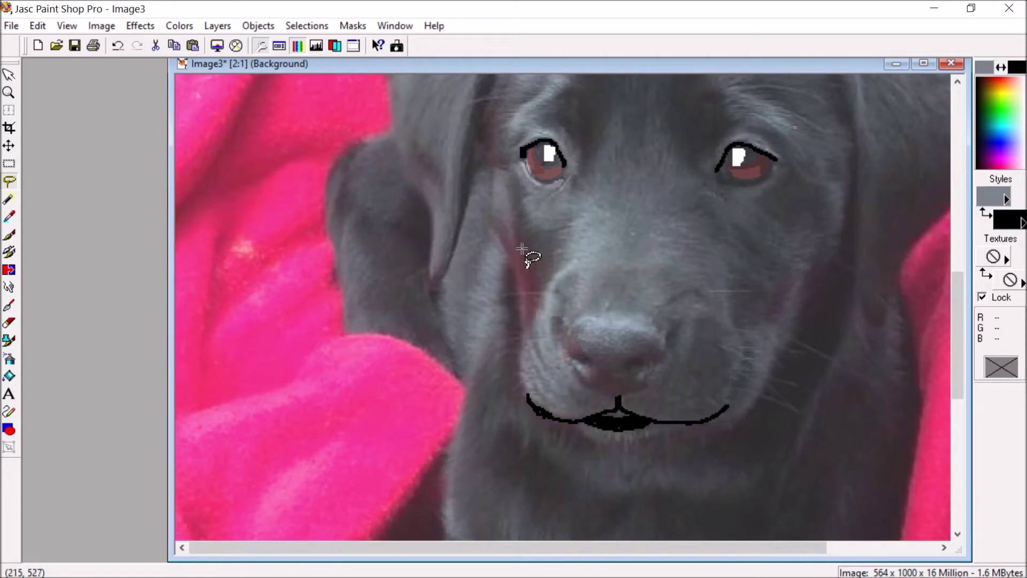
Step: Select the pinkish cheek patch and flood-fill it with sampled dark grey fur colour
mouse_move(493, 226)
mouse_down()
mouse_move(510, 306)
mouse_move(530, 335)
mouse_move(539, 313)
mouse_move(494, 225)
mouse_up()
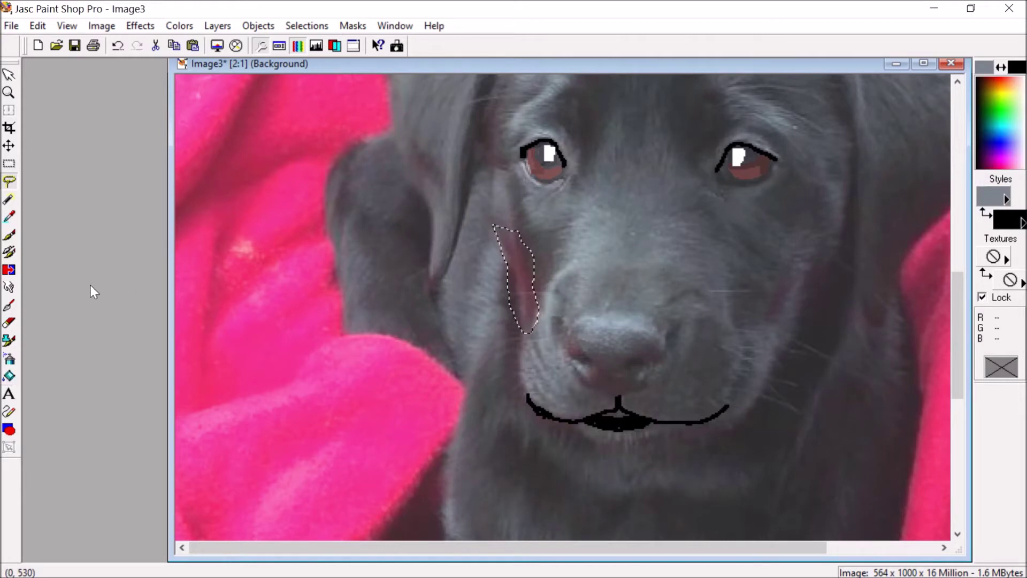
click(18, 215)
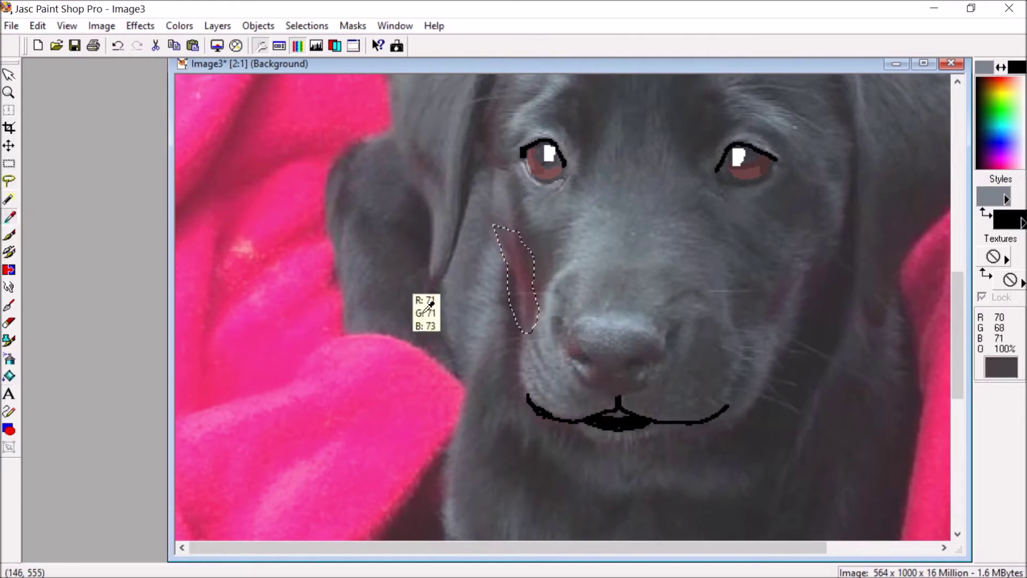
click(541, 248)
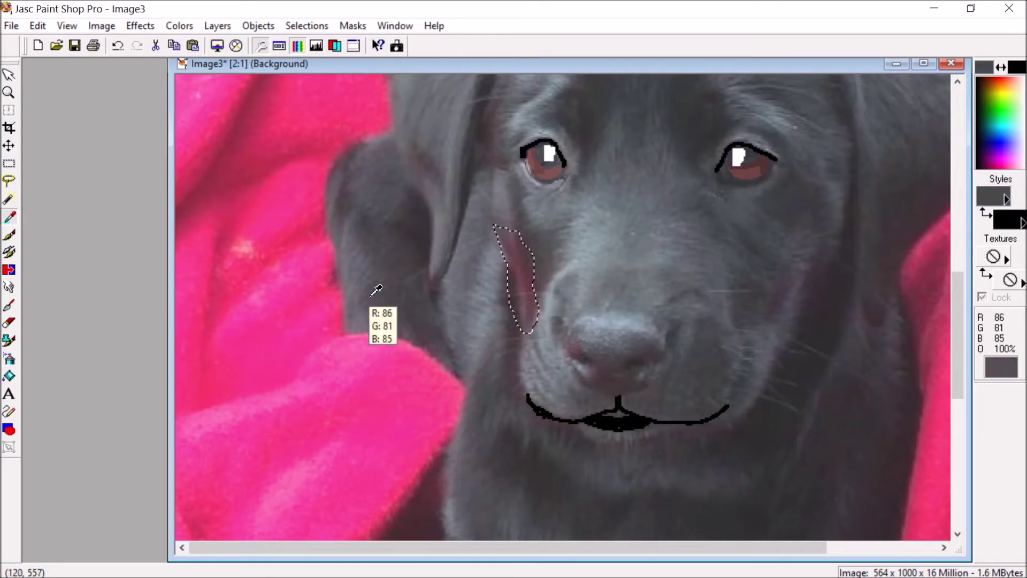
click(9, 376)
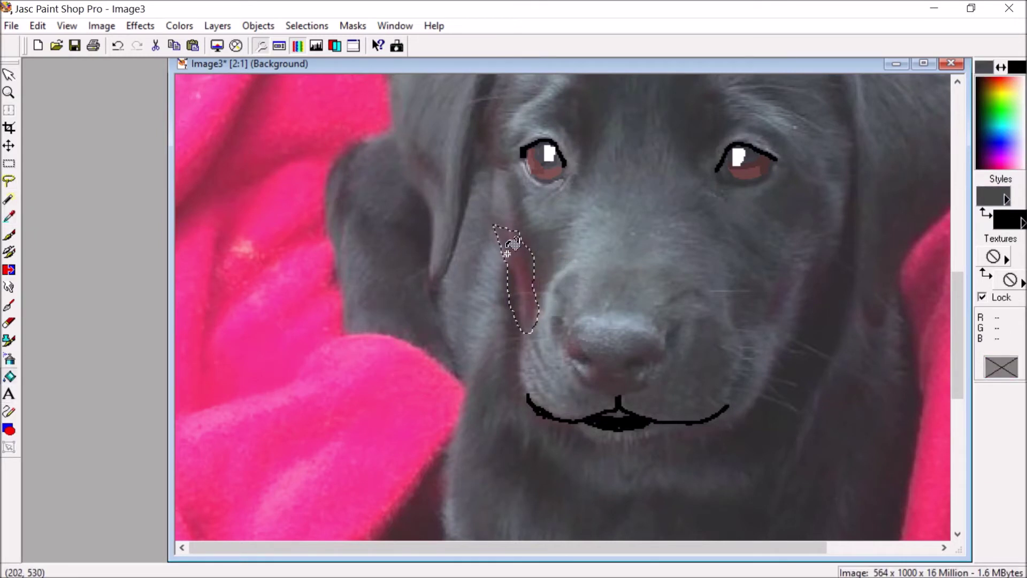
click(515, 252)
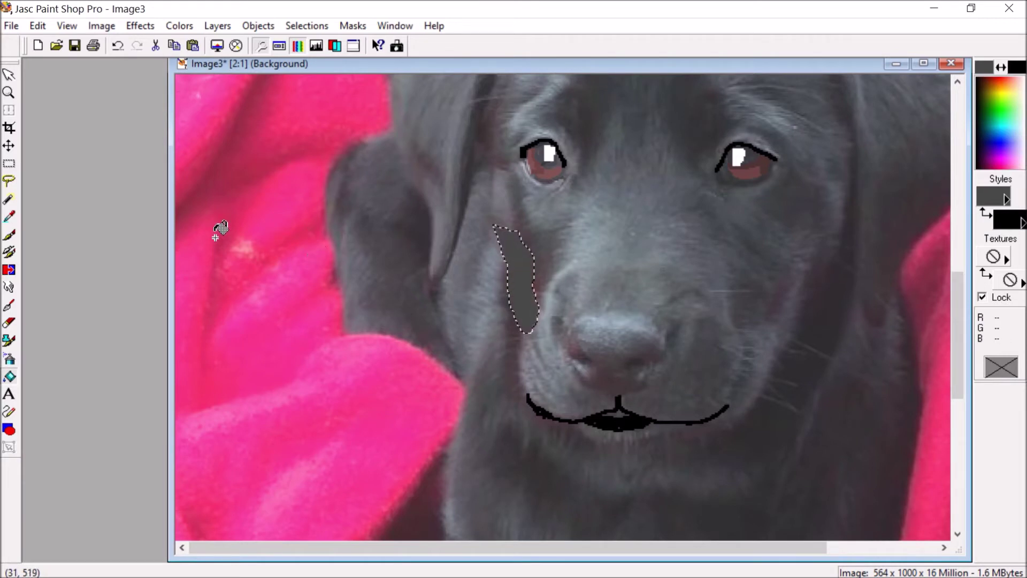
click(9, 180)
click(389, 206)
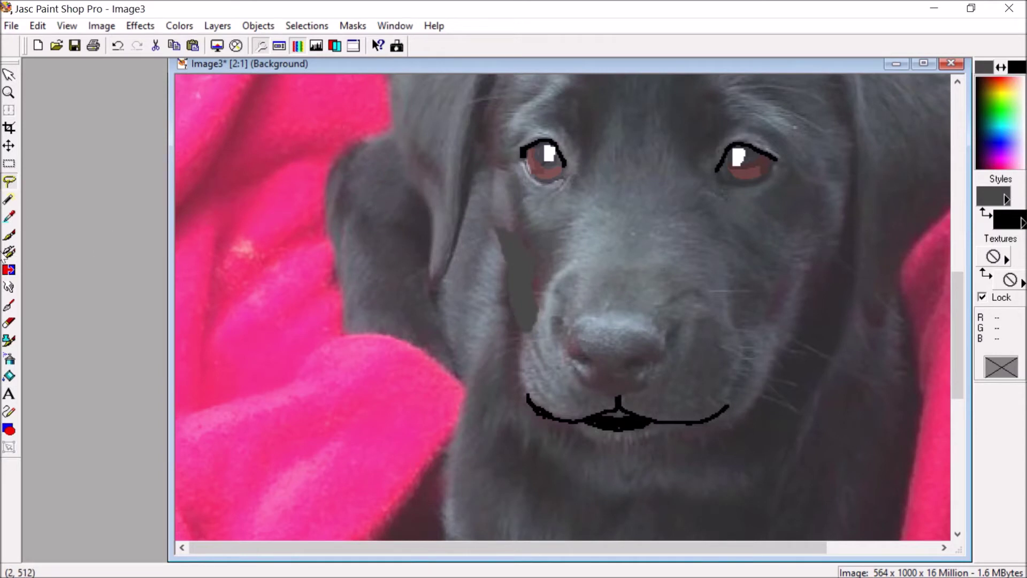
Step: Paint a lighter sampled grey over the dark patch below the left eye
click(11, 216)
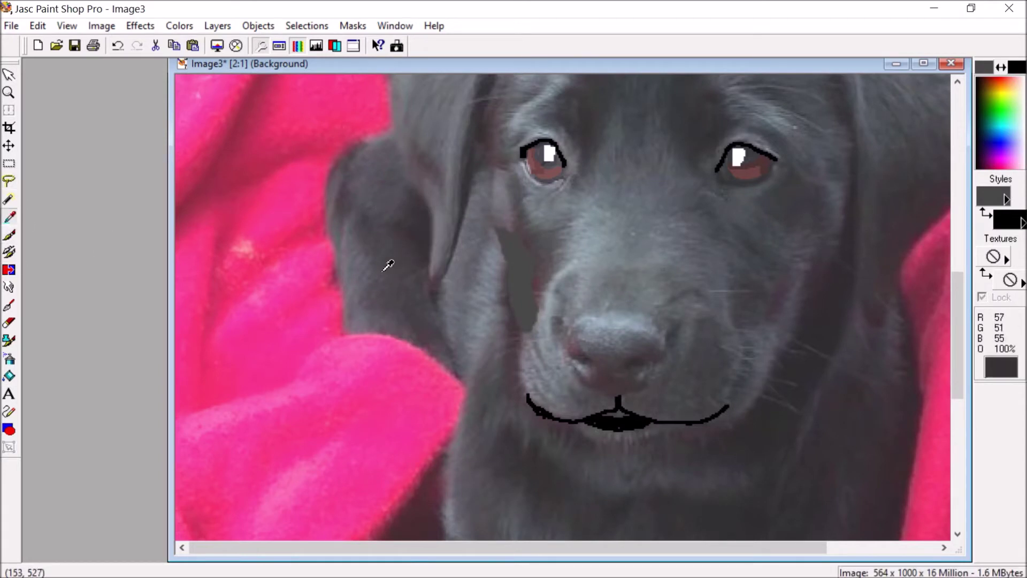
click(503, 245)
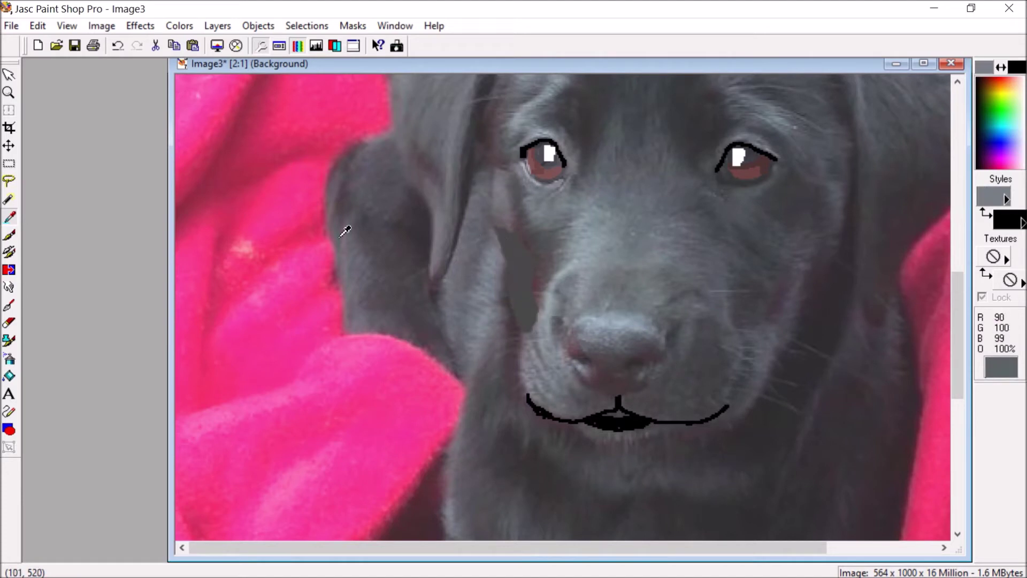
click(10, 240)
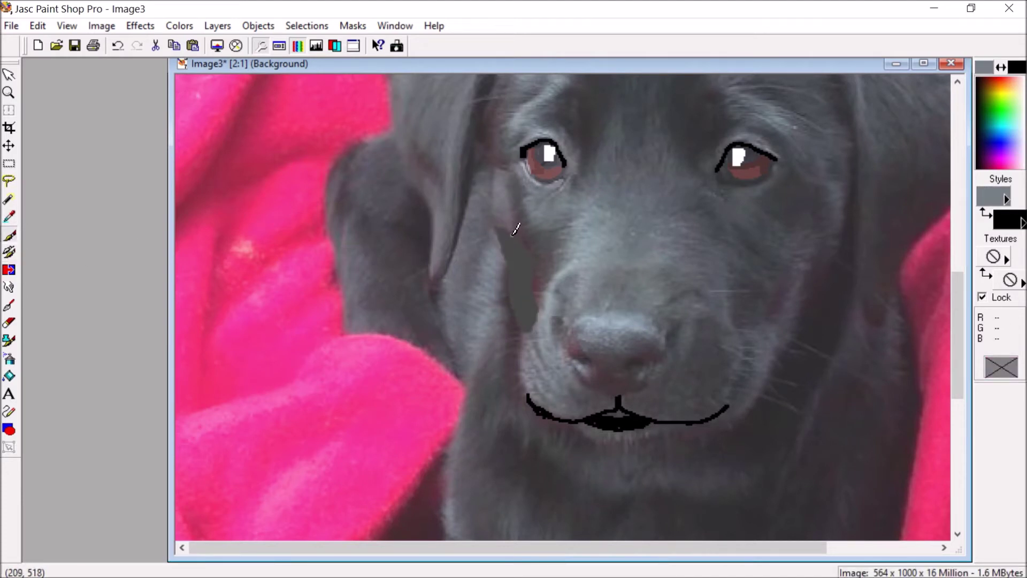
mouse_move(514, 234)
mouse_down()
mouse_move(499, 225)
mouse_move(519, 242)
mouse_move(512, 257)
mouse_move(504, 231)
mouse_move(514, 258)
mouse_move(501, 251)
mouse_move(503, 230)
mouse_move(510, 242)
mouse_up()
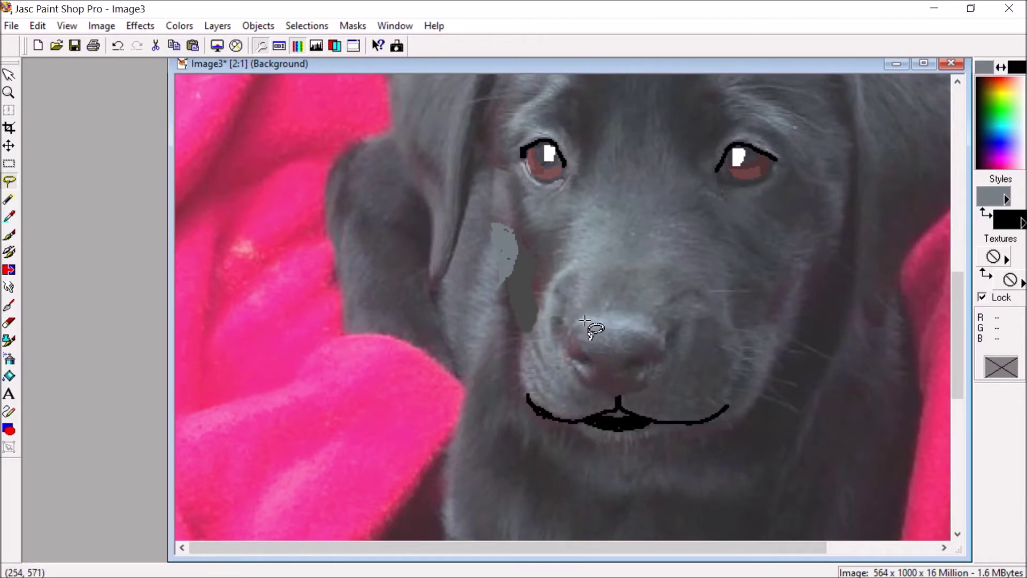
Step: Lasso the nose and raise its contrast to about 38, then deselect
mouse_move(565, 326)
mouse_down()
mouse_move(647, 335)
mouse_move(659, 364)
mouse_move(637, 391)
mouse_move(600, 394)
mouse_move(566, 369)
mouse_move(560, 336)
mouse_move(571, 328)
mouse_up()
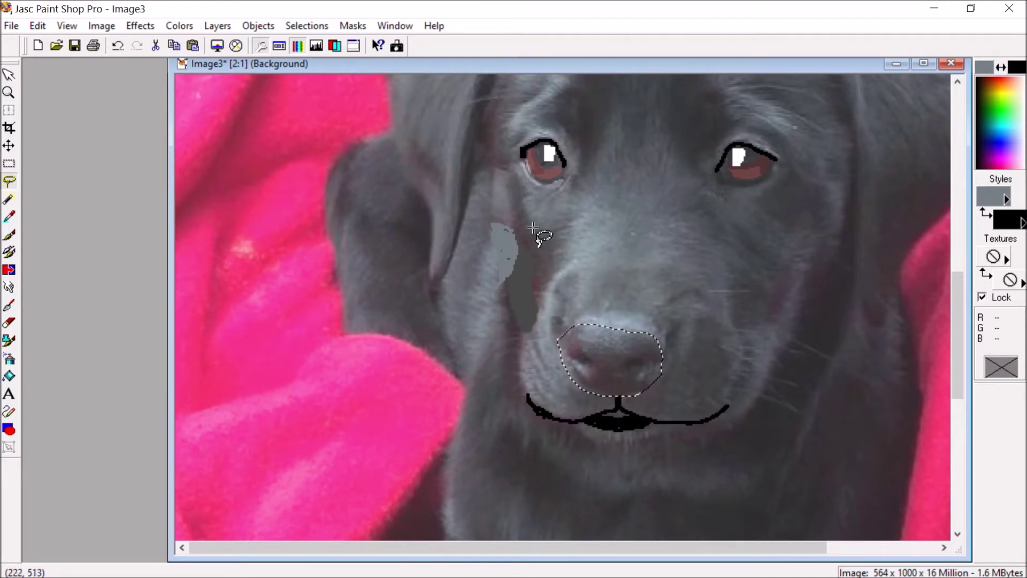
click(182, 27)
mouse_move(188, 41)
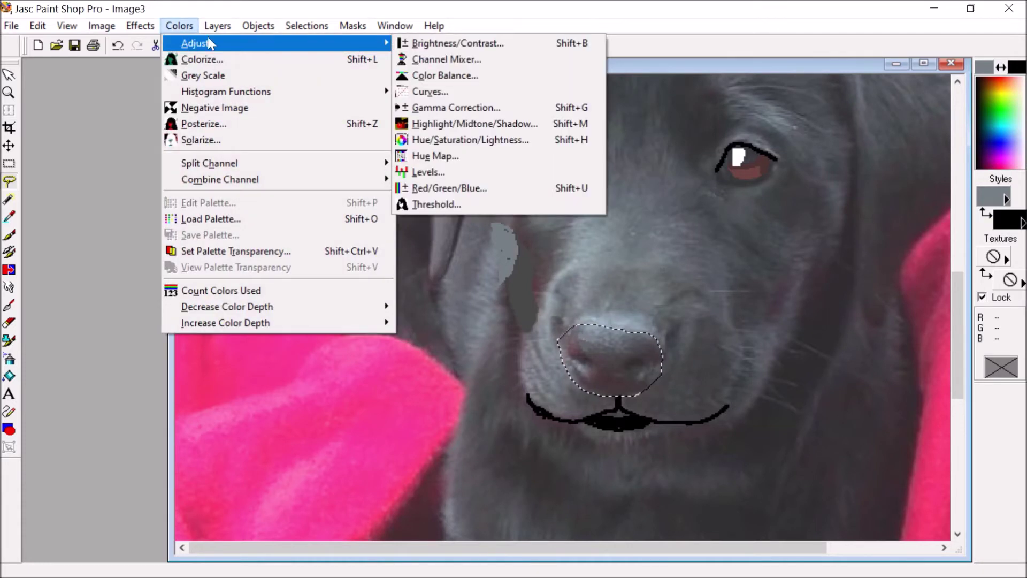
click(450, 42)
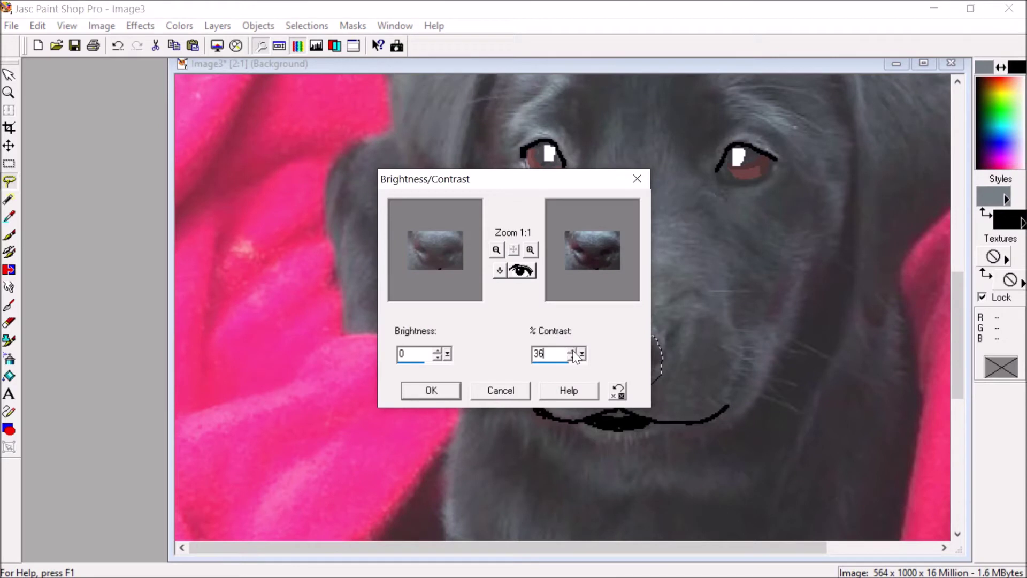
click(573, 351)
click(572, 351)
click(572, 351)
click(431, 389)
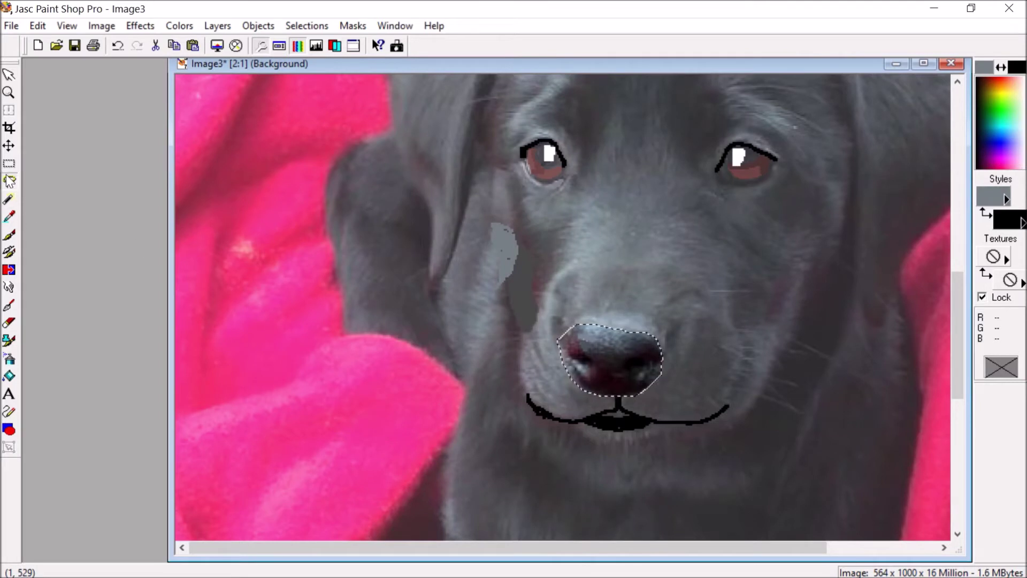
click(284, 245)
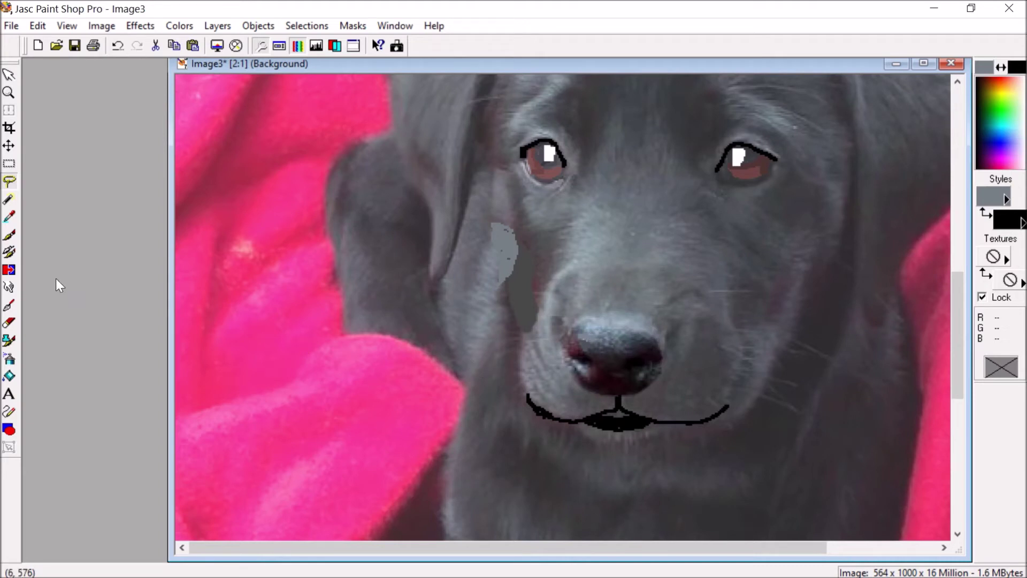
Step: Check the background colour swatch, leaving it black
click(9, 216)
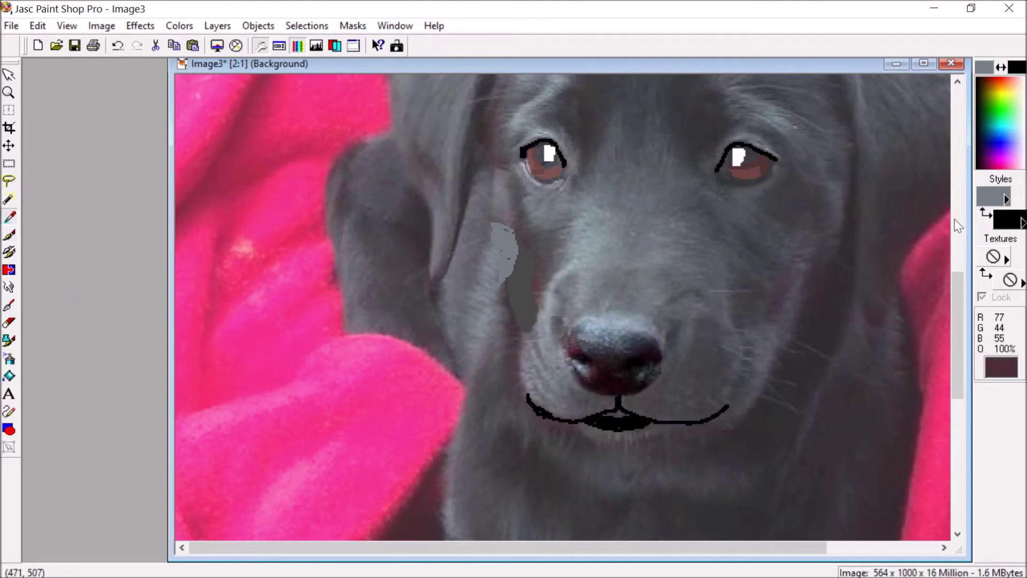
click(1008, 219)
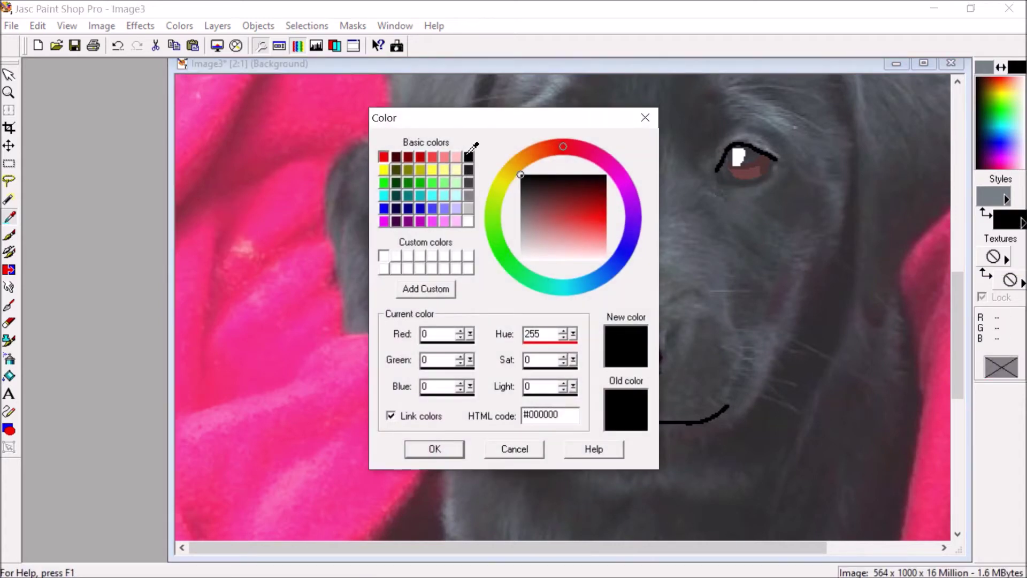
click(435, 448)
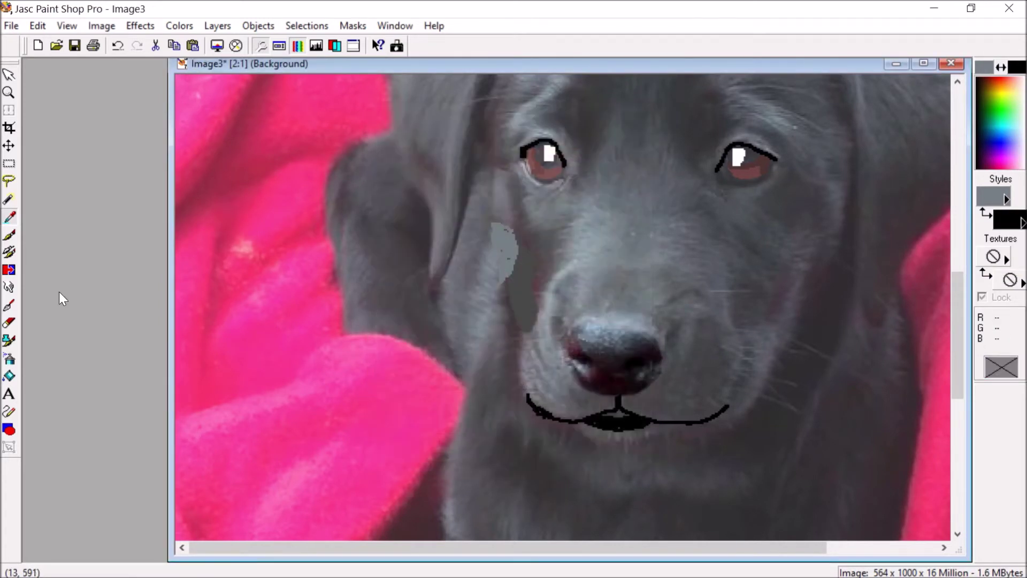
Step: Sample a near-black colour from the nose and lasso the upper part of the nose
click(8, 234)
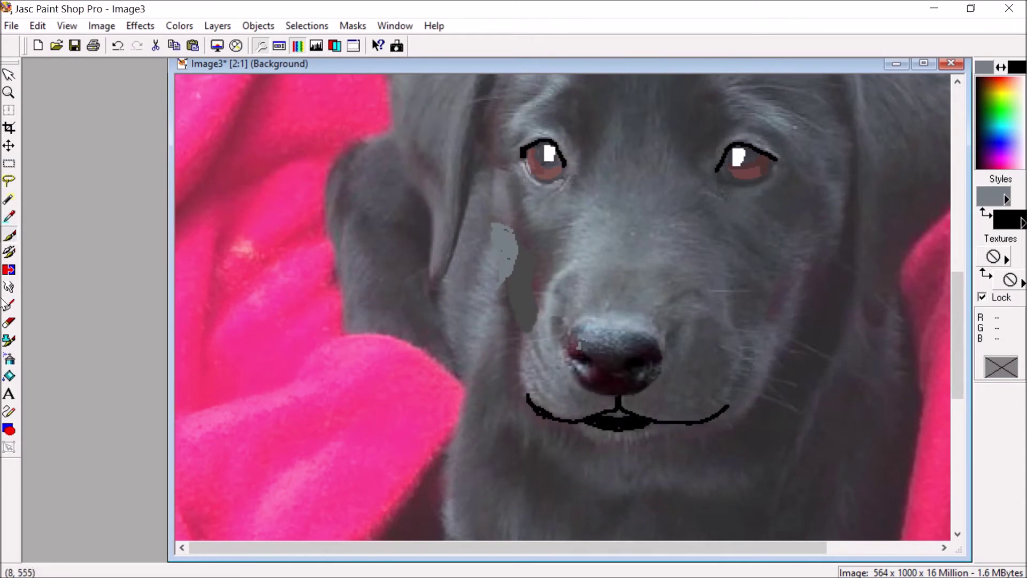
click(8, 222)
click(320, 319)
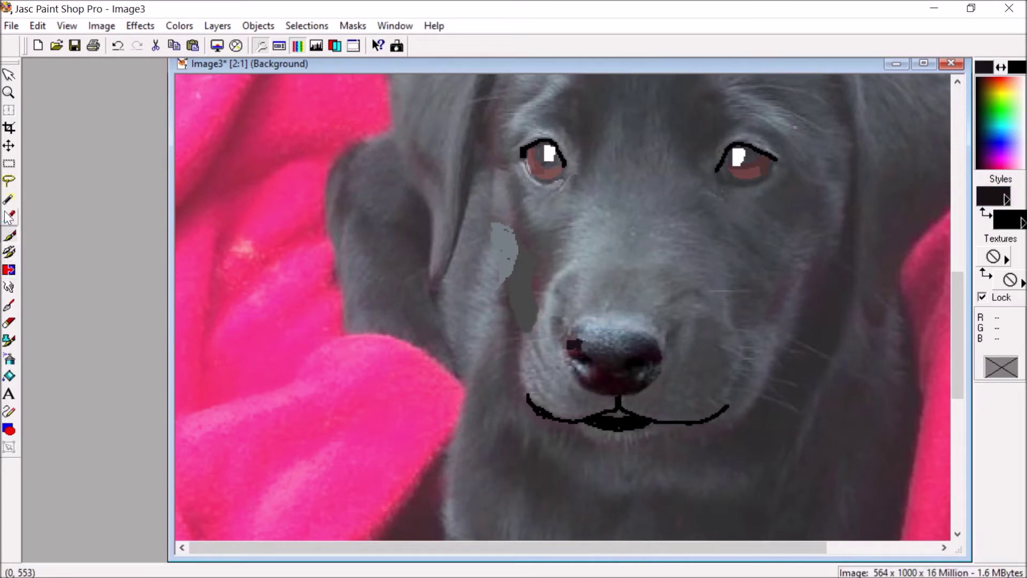
click(9, 181)
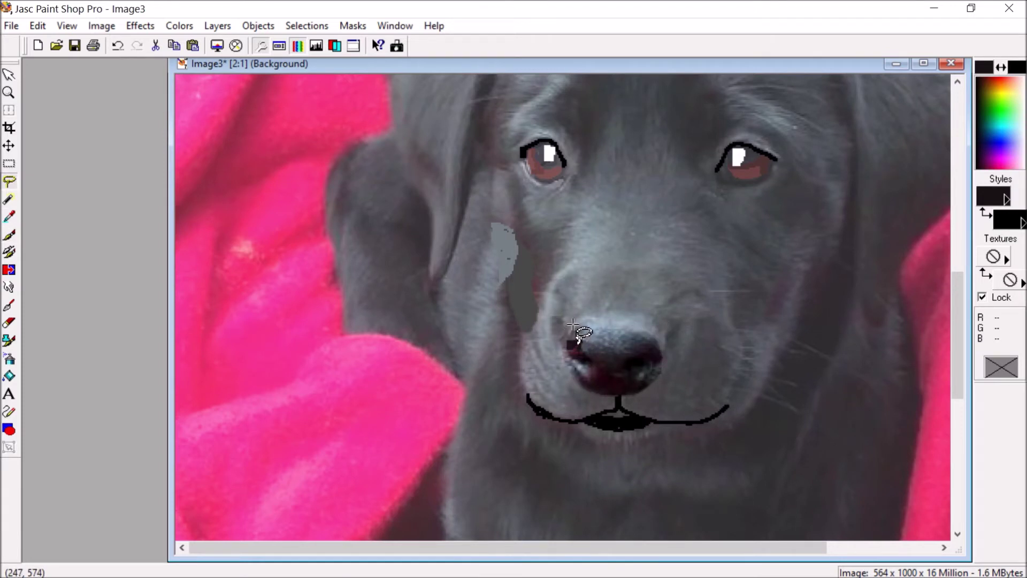
mouse_move(573, 325)
mouse_down()
mouse_move(636, 312)
mouse_move(657, 324)
mouse_move(668, 354)
mouse_move(661, 361)
mouse_move(659, 344)
mouse_move(641, 333)
mouse_move(567, 335)
mouse_up()
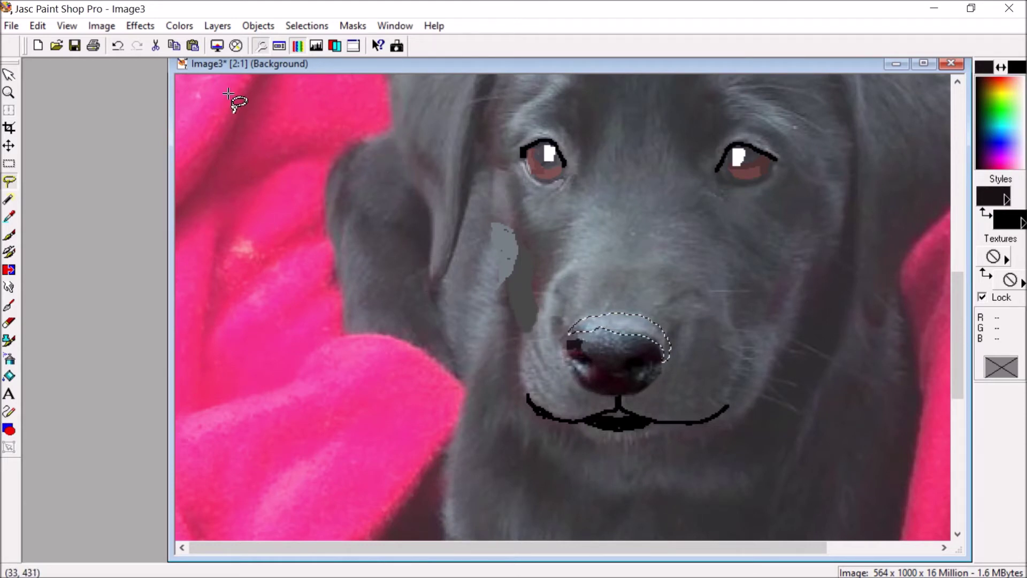
Step: Open Brightness/Contrast for the nose selection and set the contrast to 0
click(184, 27)
mouse_move(189, 43)
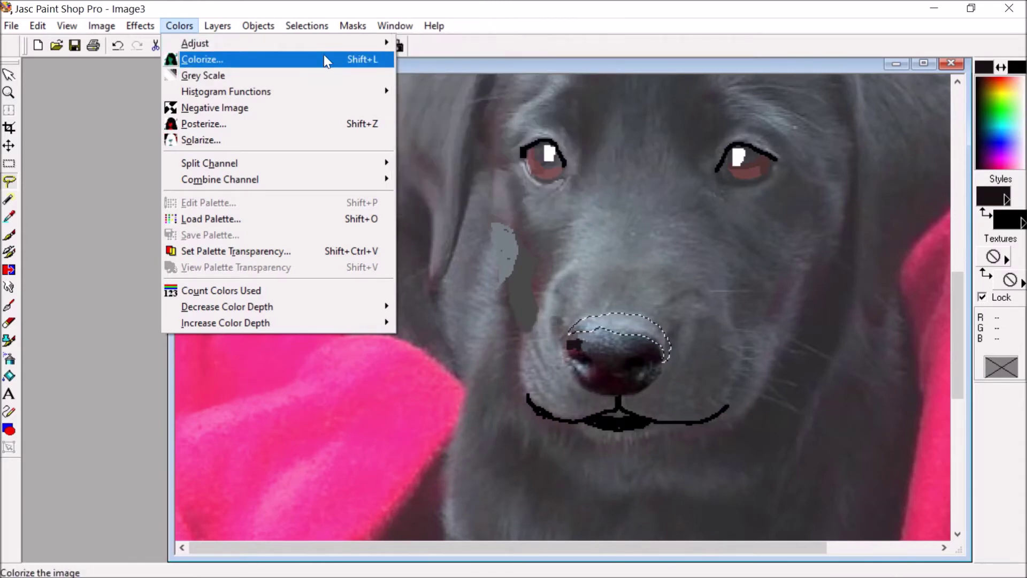
mouse_move(395, 42)
click(435, 42)
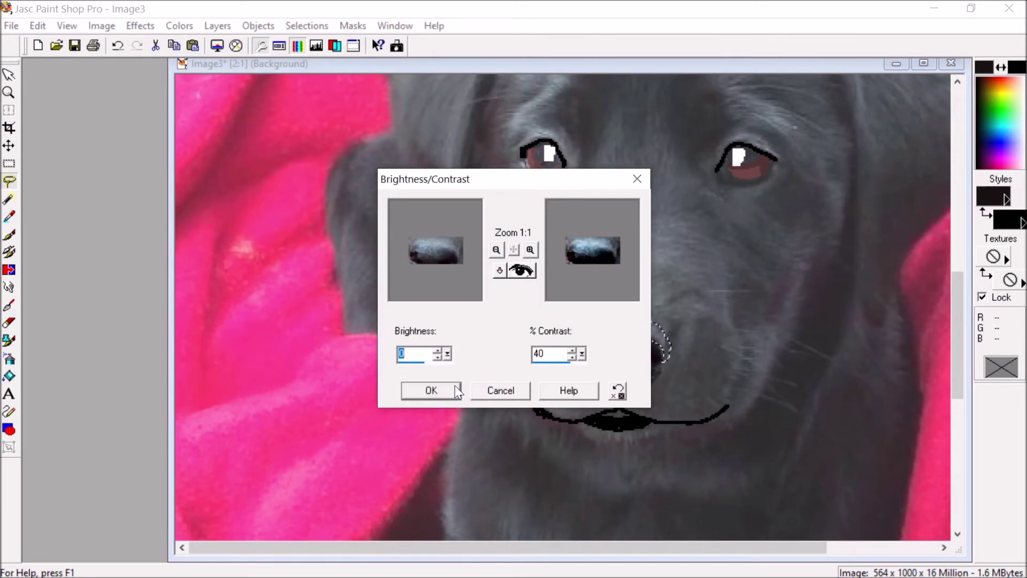
click(572, 357)
click(572, 357)
click(572, 357)
click(572, 357)
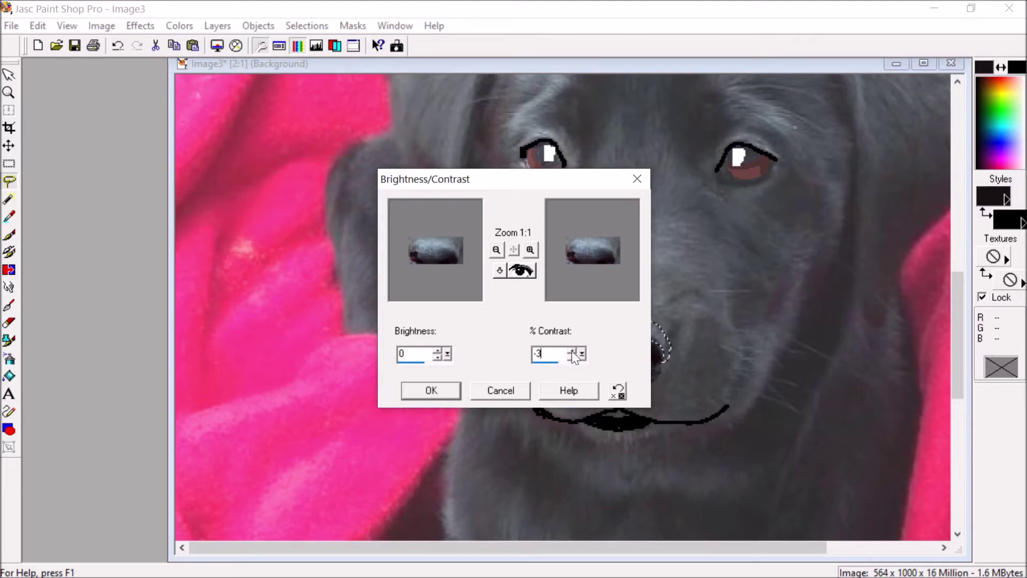
click(572, 351)
click(572, 351)
click(573, 351)
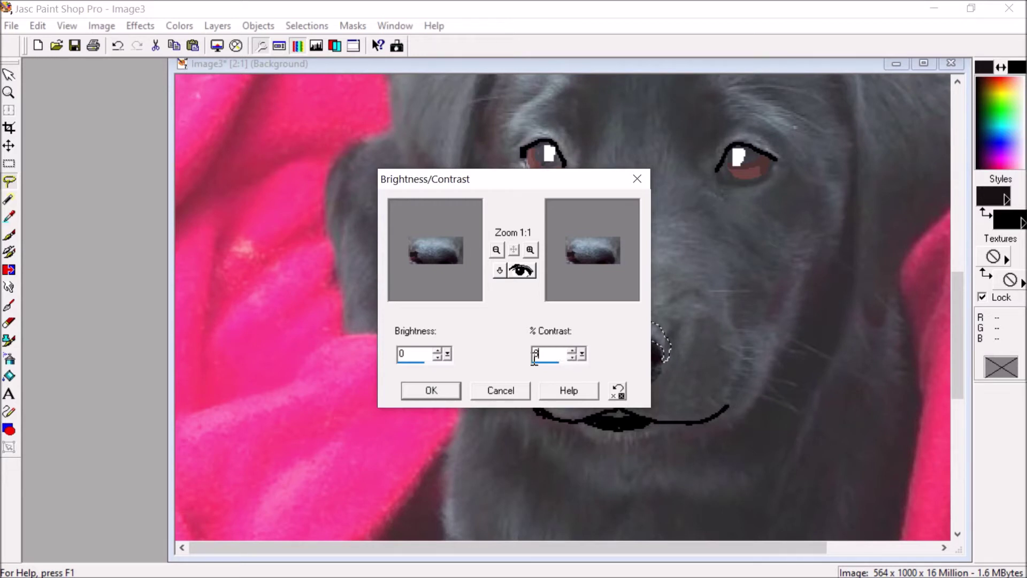
Step: Set the brightness to -31 and apply it to darken the nose top
click(437, 357)
text(11)
click(437, 357)
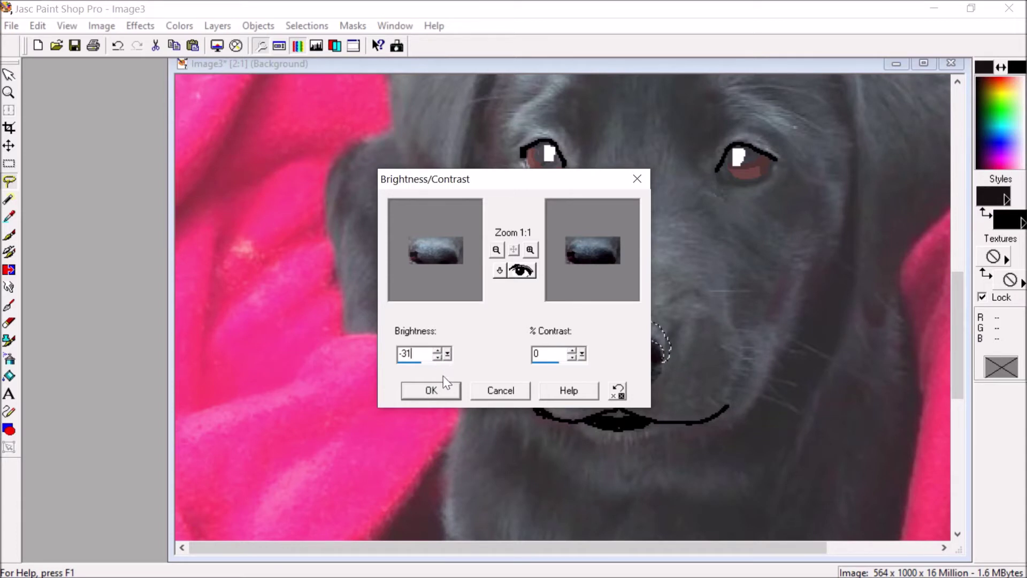
click(431, 390)
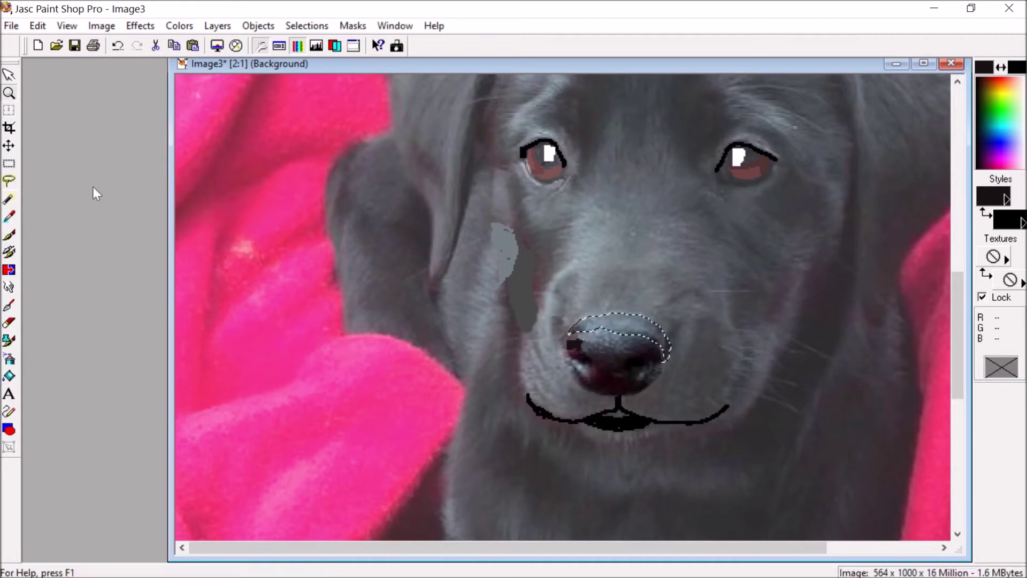
click(9, 180)
Step: Deselect the nose and zoom out to view the whole puppy photo at 1:1
right_click(207, 191)
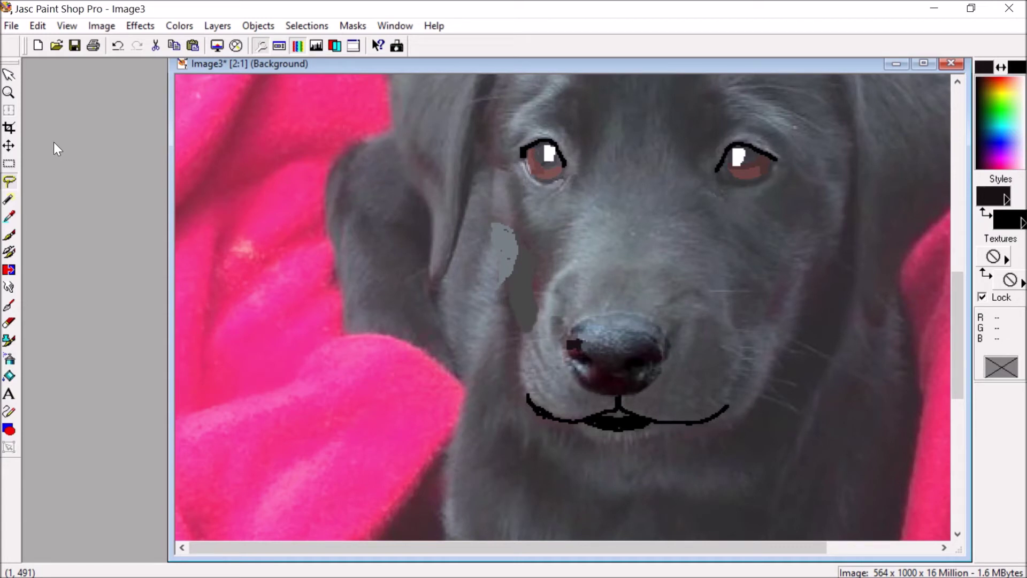
click(9, 93)
right_click(400, 174)
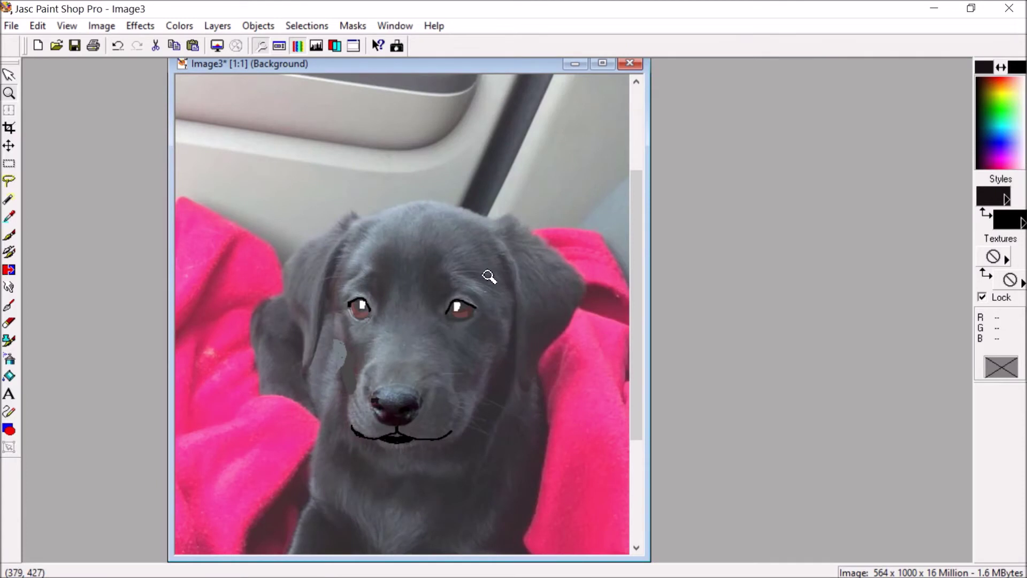
drag(633, 191, 644, 248)
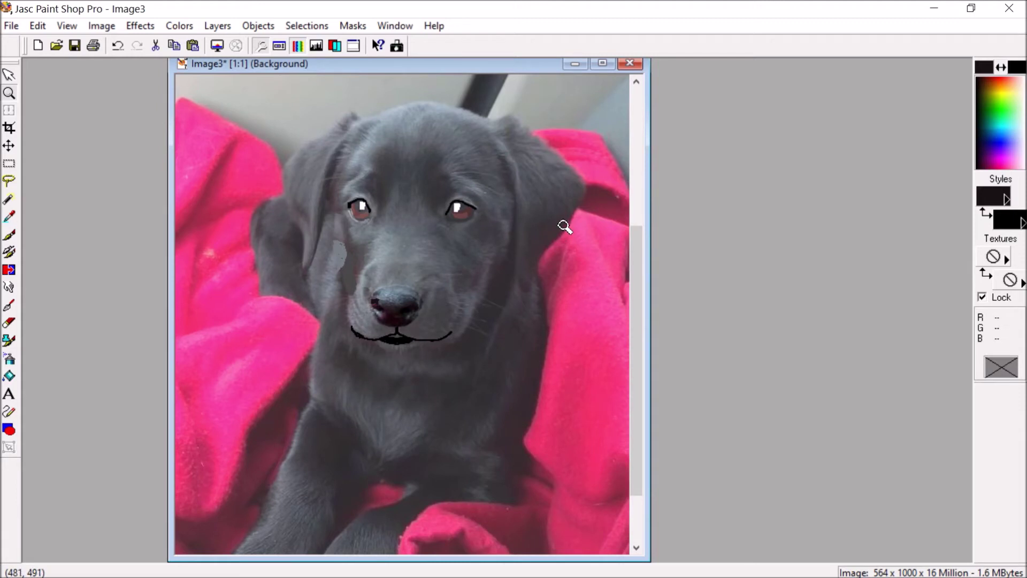
Step: Save the edited puppy photo in Paint Shop Pro
click(12, 27)
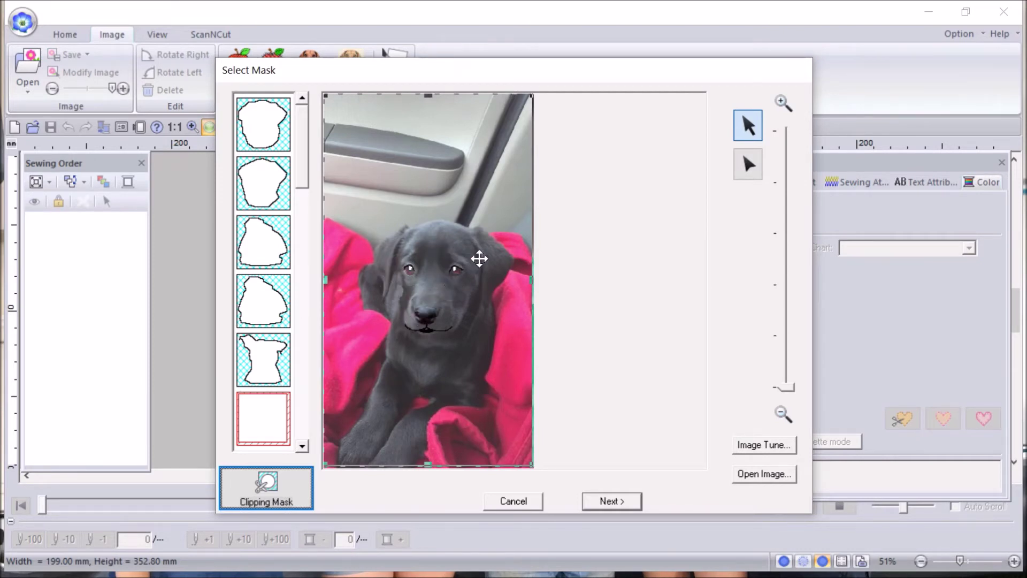
Step: Pull the four mask corners in toward the puppy's head and add a right-edge point
drag(527, 74, 565, 63)
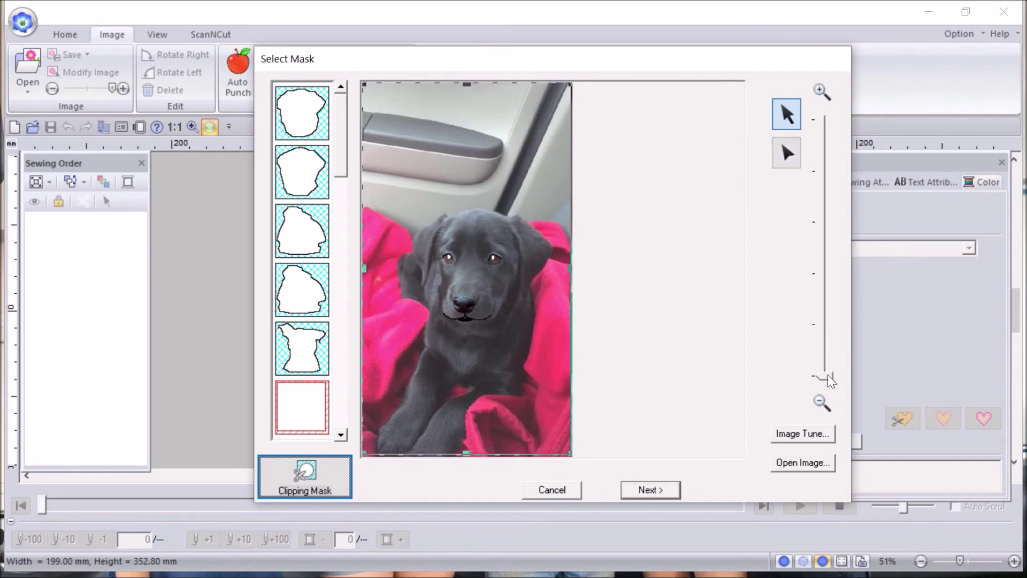
drag(828, 375, 823, 333)
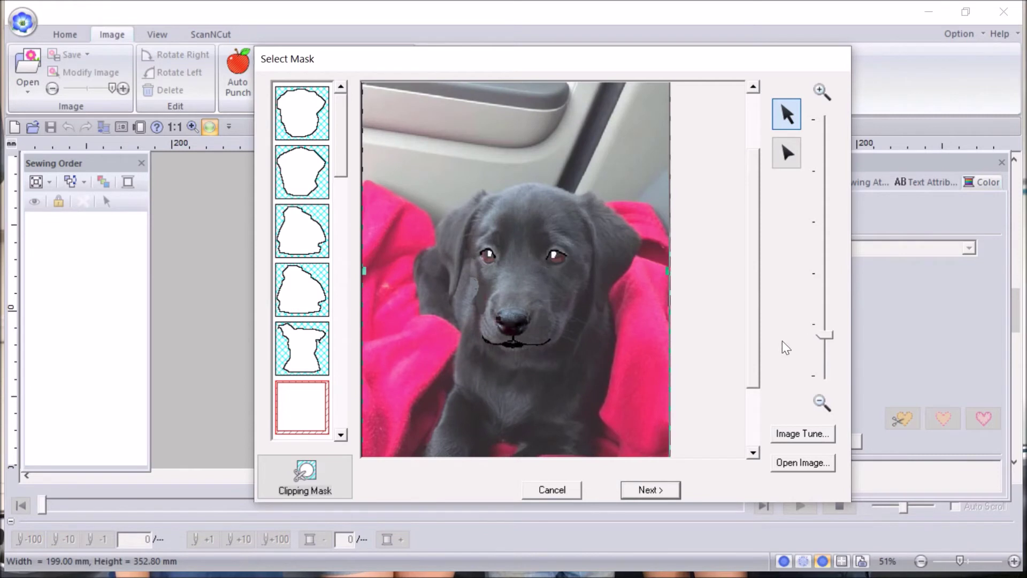
drag(756, 307, 766, 239)
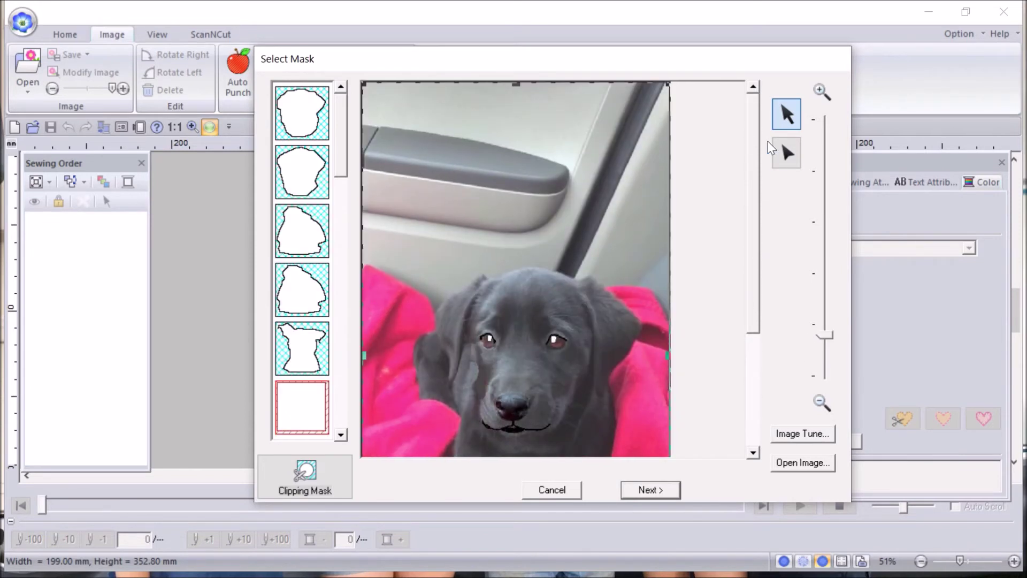
click(783, 153)
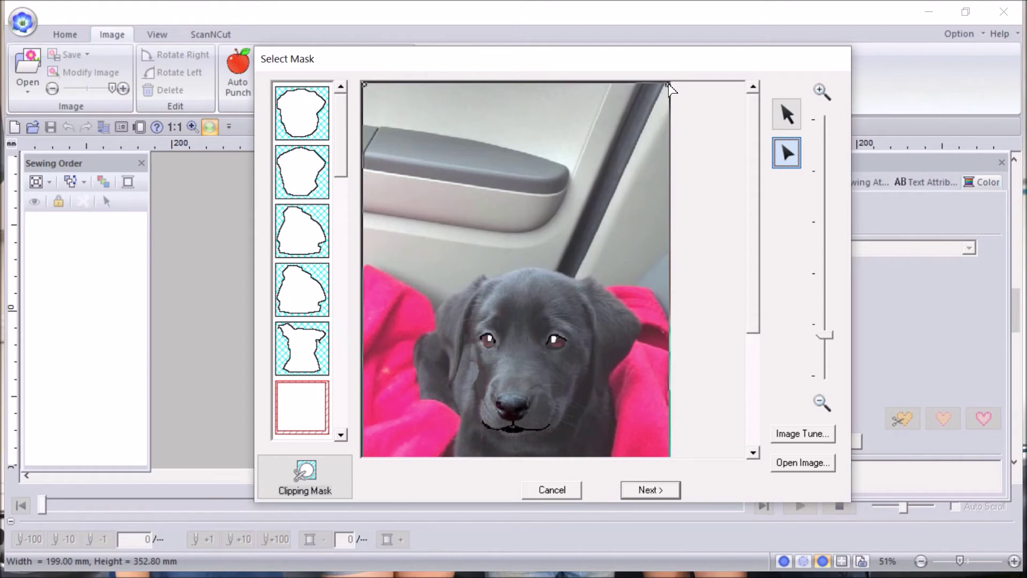
drag(650, 121, 579, 269)
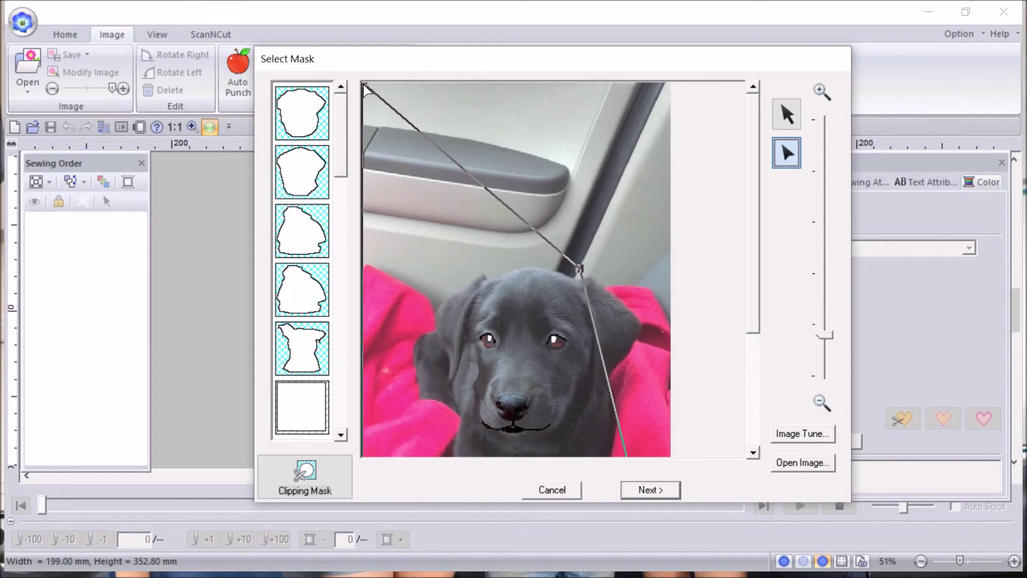
drag(365, 85, 446, 264)
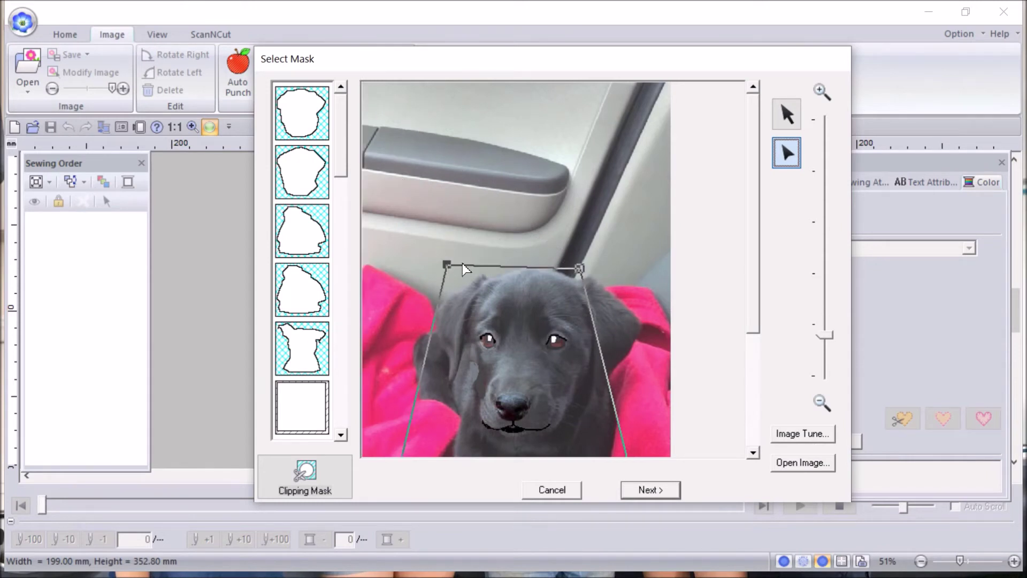
drag(753, 327, 721, 437)
click(614, 294)
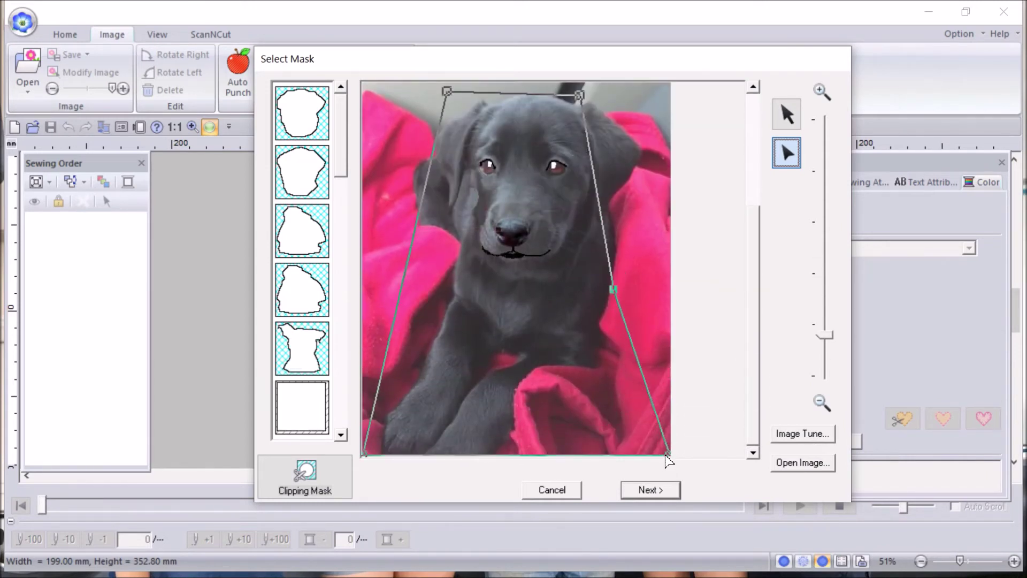
drag(667, 455, 565, 310)
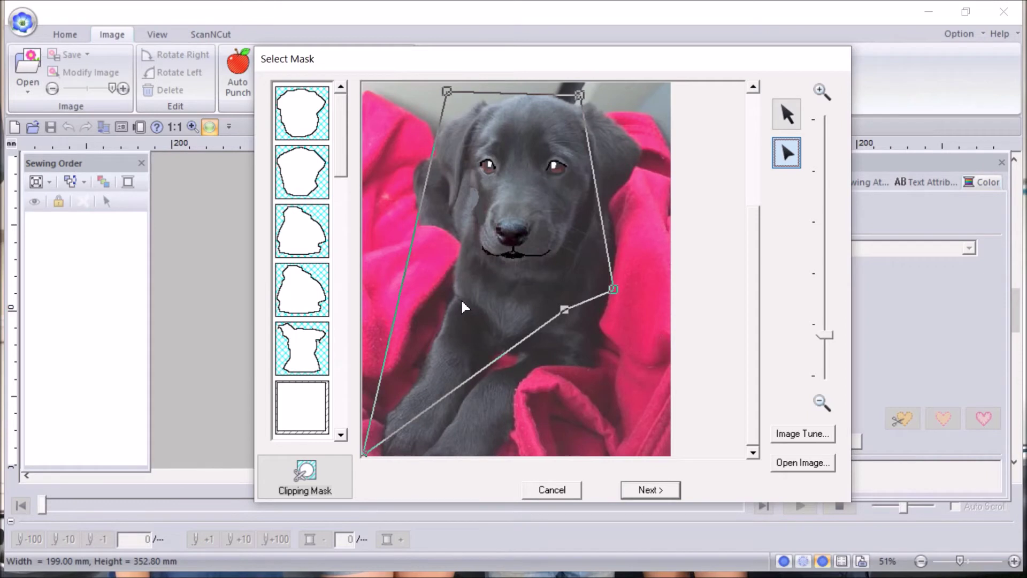
drag(364, 454, 451, 301)
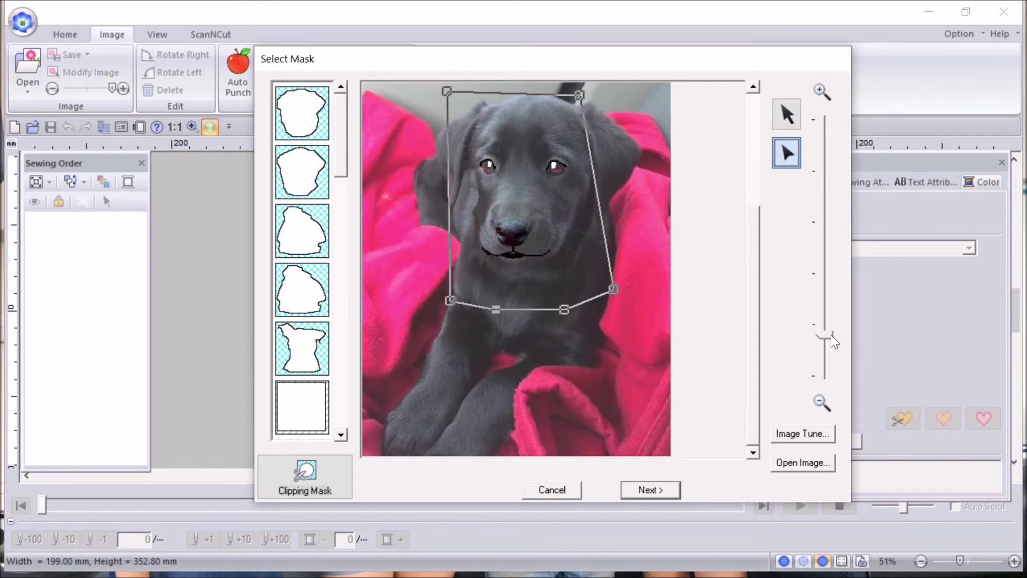
drag(832, 338, 838, 285)
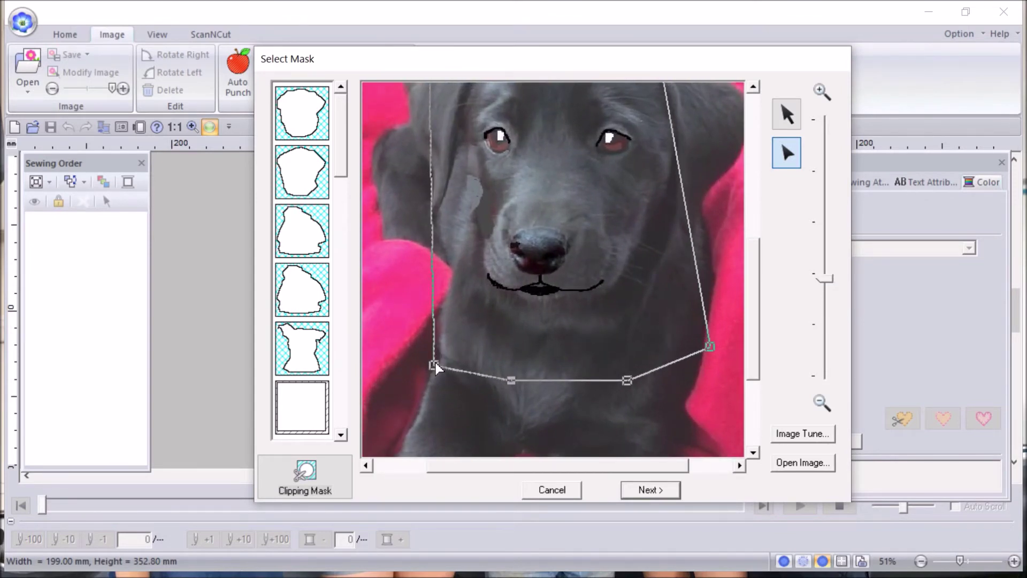
Step: Add and adjust mask points up the left cheek, jaw and ear edge
drag(436, 363, 445, 358)
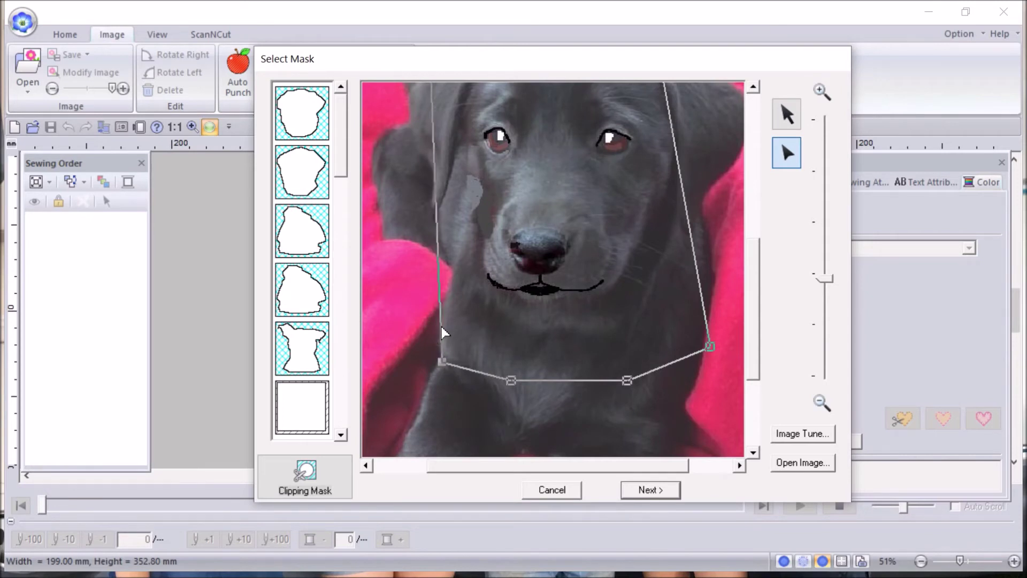
click(444, 326)
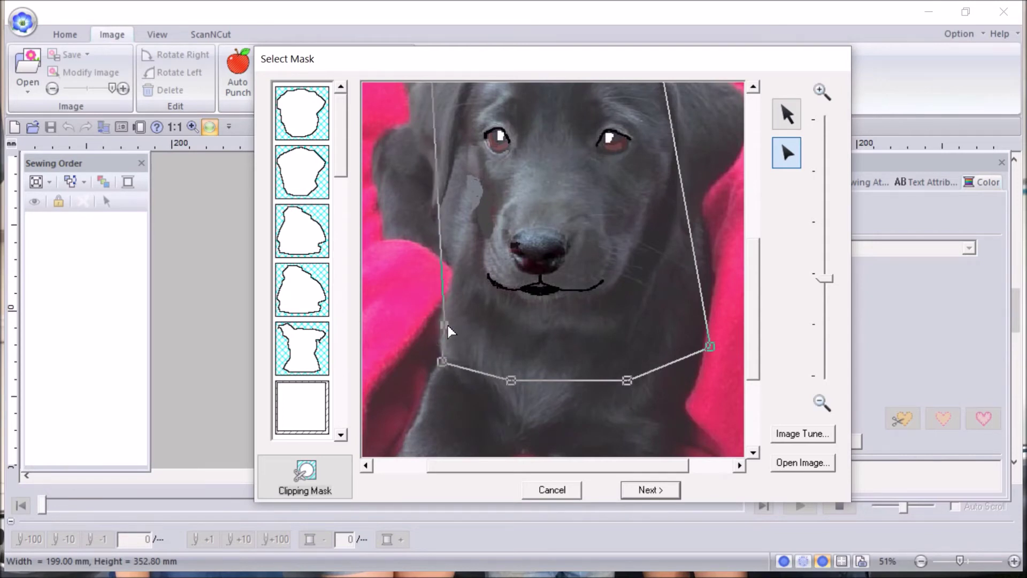
click(447, 294)
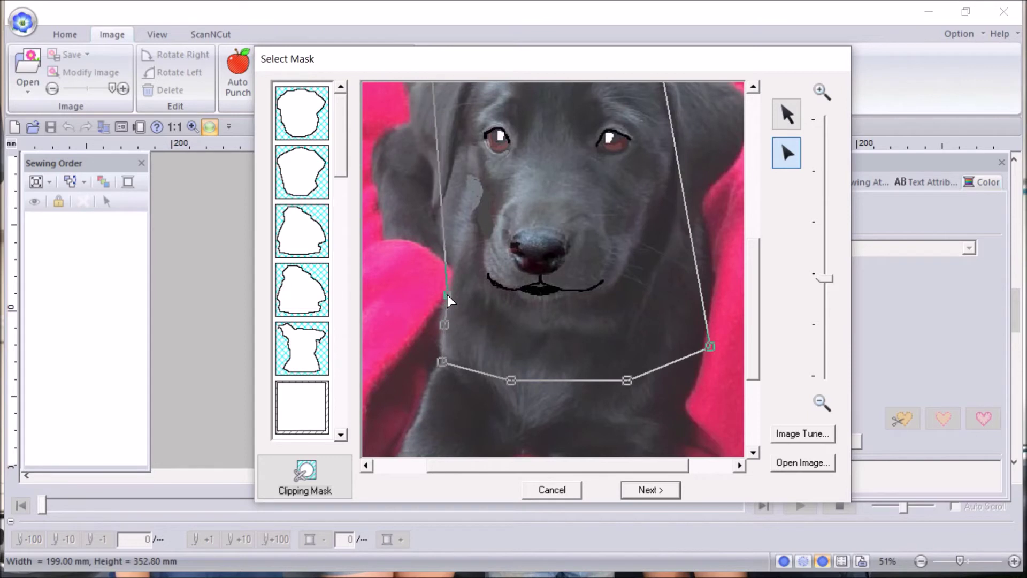
click(449, 267)
drag(449, 267, 456, 276)
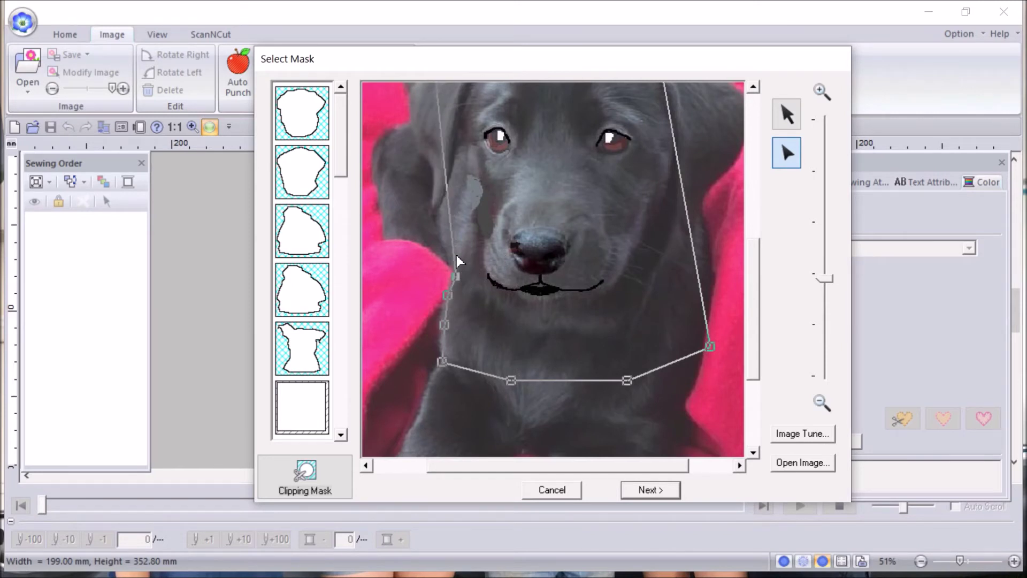
drag(451, 235, 439, 238)
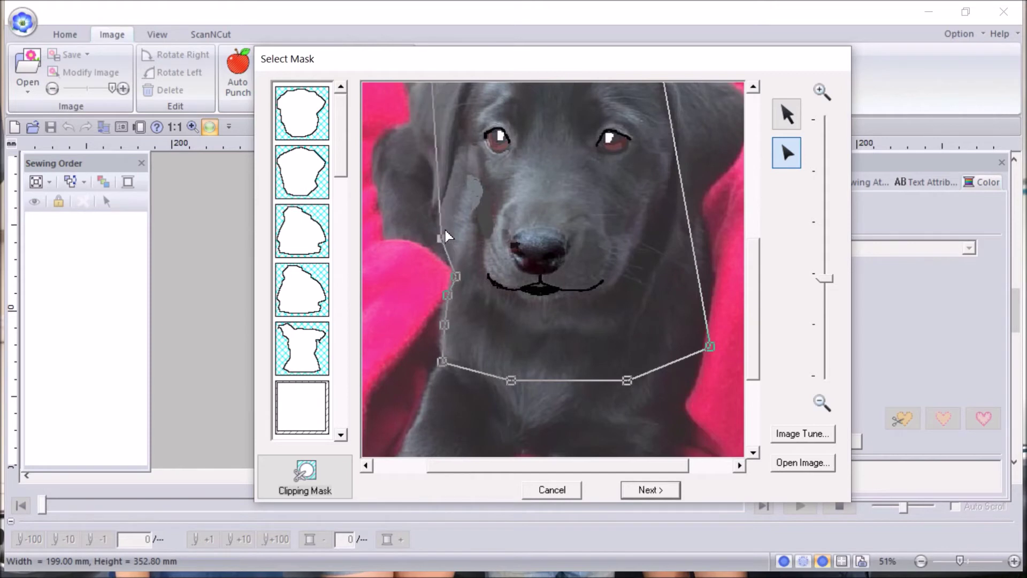
click(442, 201)
drag(433, 210, 434, 209)
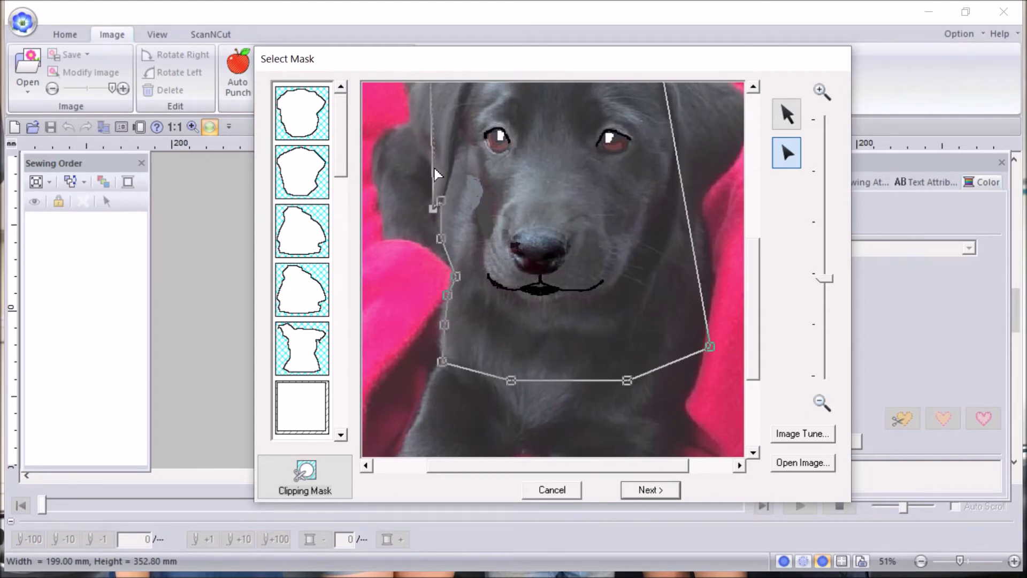
click(435, 168)
Step: Bend the mask around the left ear and add points along the top of the head
drag(755, 356, 750, 296)
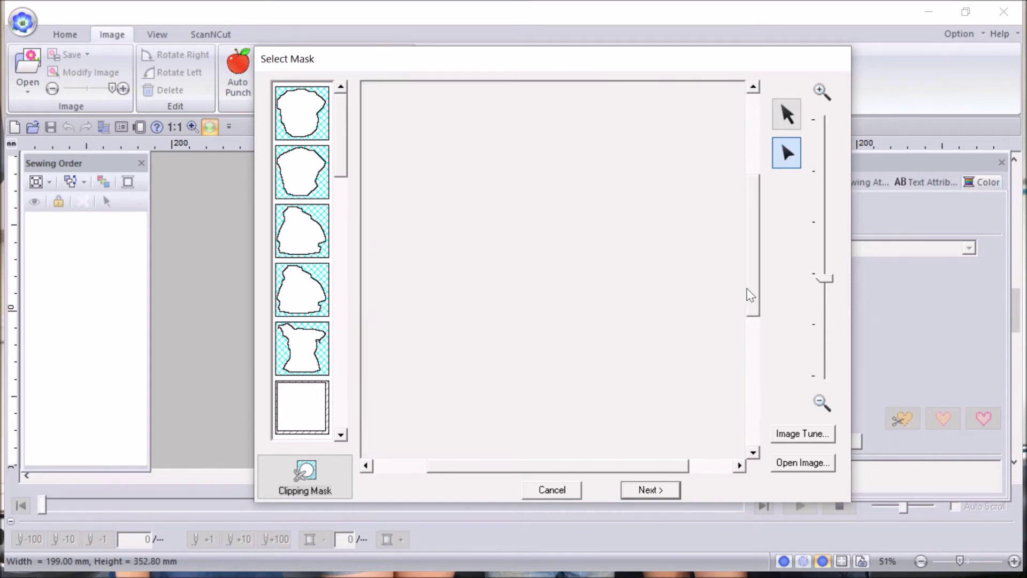
drag(435, 289, 407, 278)
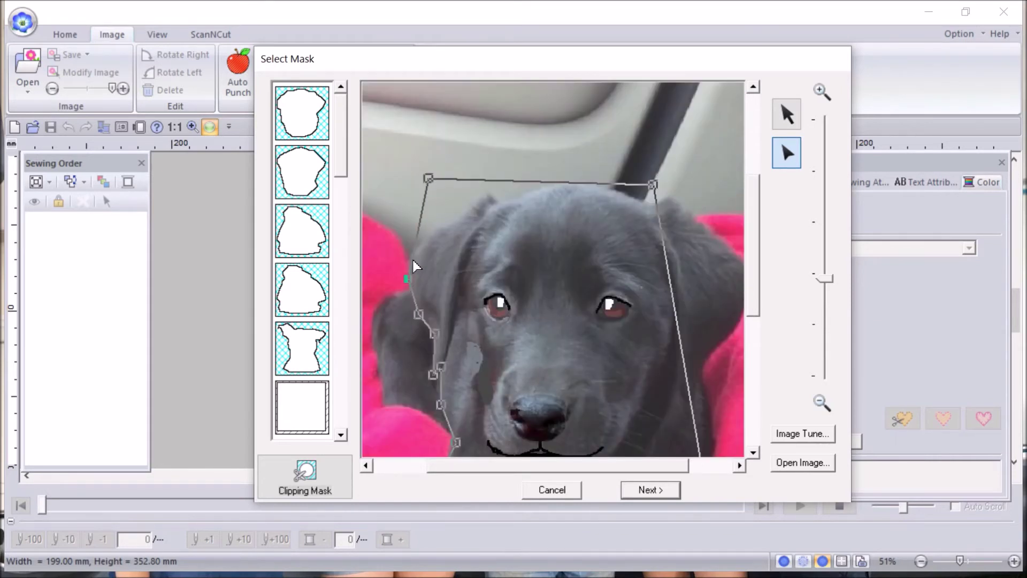
mouse_move(428, 177)
mouse_down()
mouse_move(435, 229)
mouse_move(486, 197)
mouse_move(539, 189)
mouse_up()
click(513, 199)
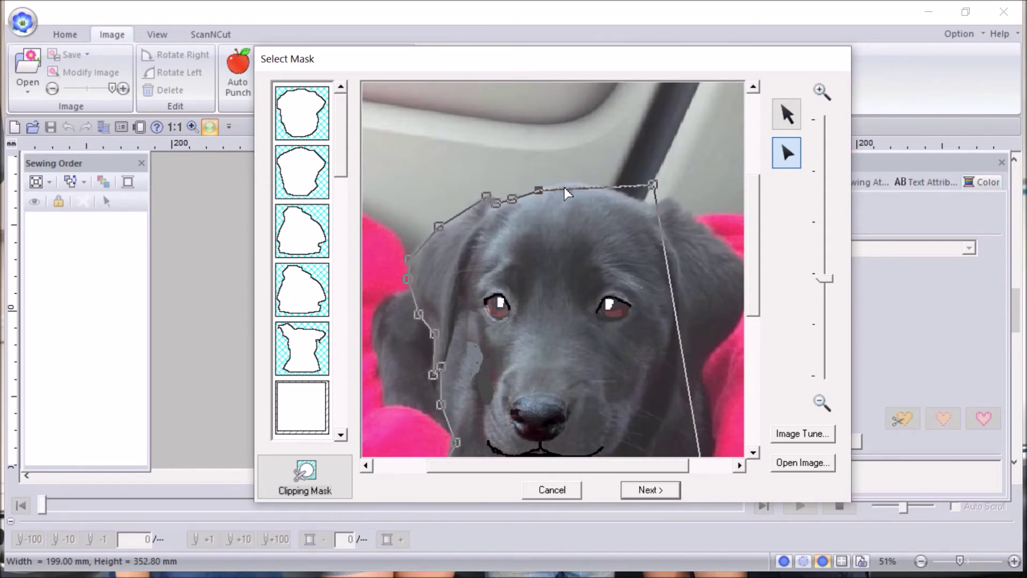
click(564, 187)
click(626, 191)
drag(652, 186, 644, 203)
Step: Add mask points down the right side of the head and the right jaw
click(650, 205)
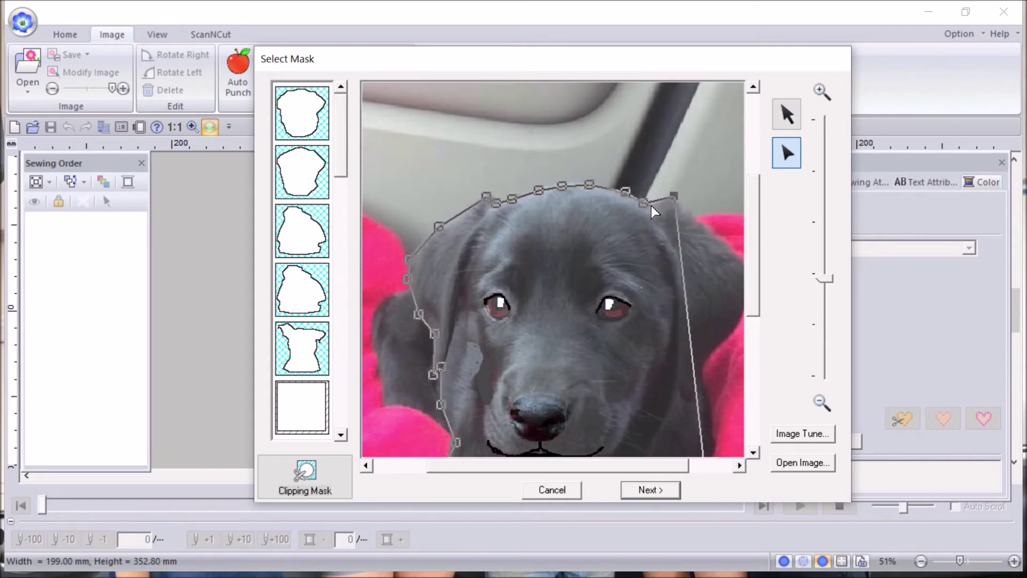
click(692, 219)
click(721, 249)
click(734, 461)
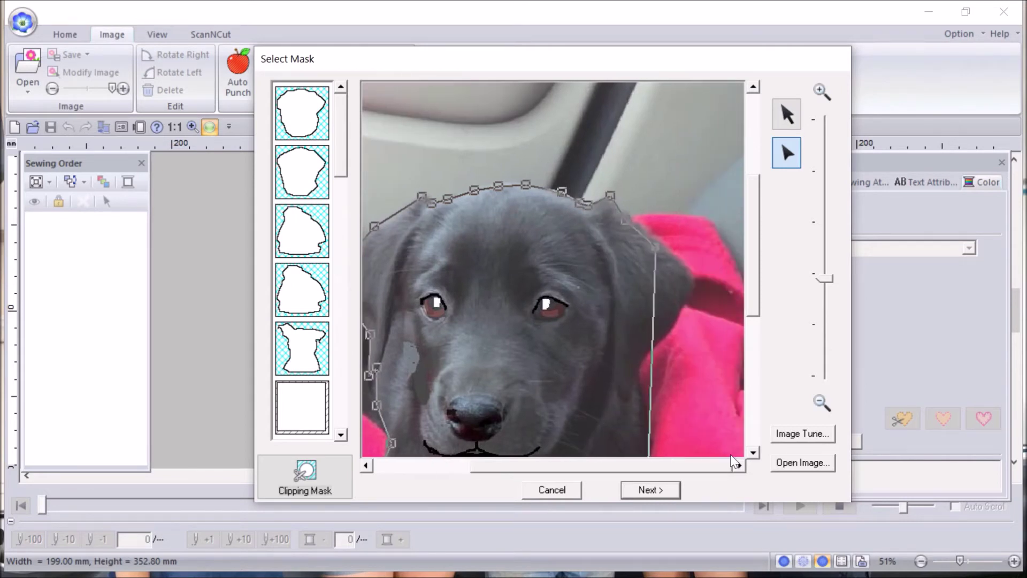
click(688, 272)
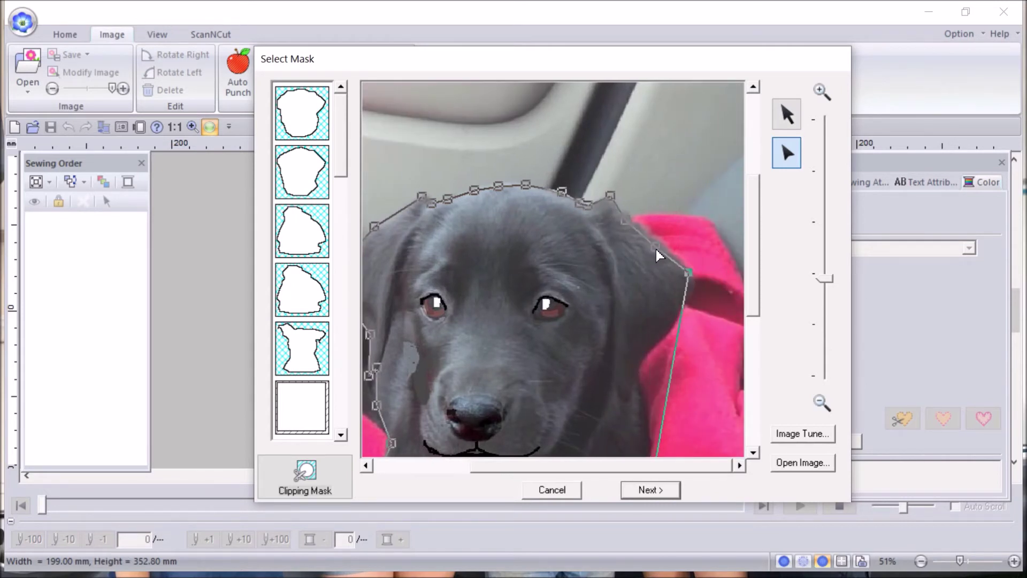
click(666, 334)
click(644, 355)
click(642, 372)
click(635, 397)
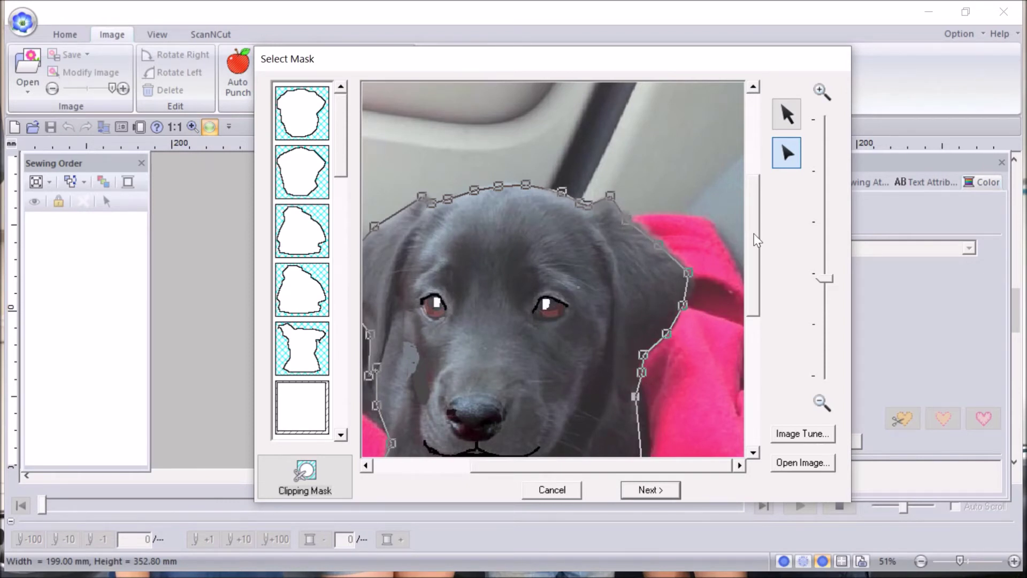
Step: Add points along the chin and close the mask outline on the left edge
scroll(756, 240, down, 4)
click(639, 252)
click(631, 314)
click(563, 360)
click(448, 359)
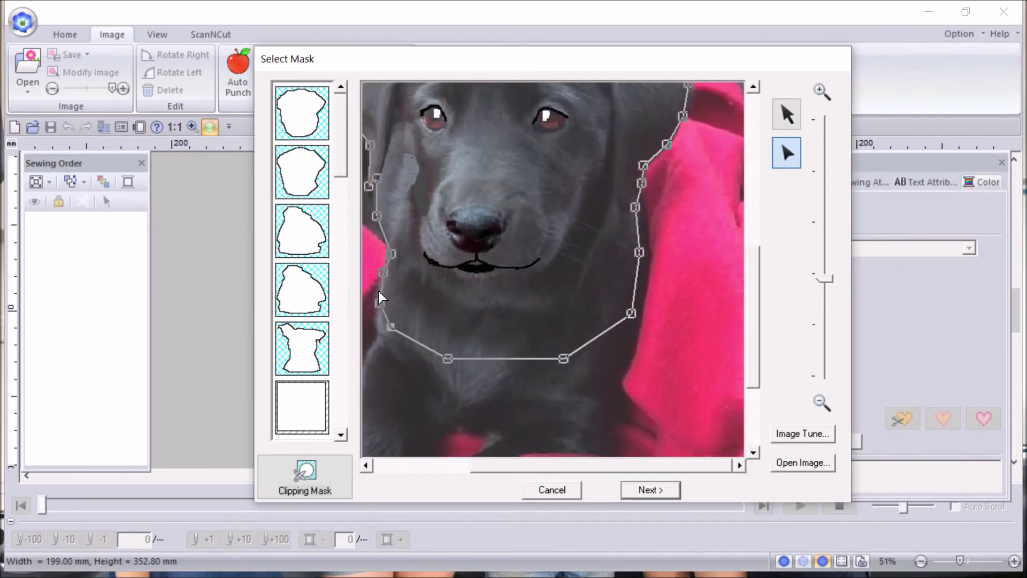
click(394, 252)
Step: Zoom in to check the muzzle outline, zoom back out, and open Image Tune
click(826, 272)
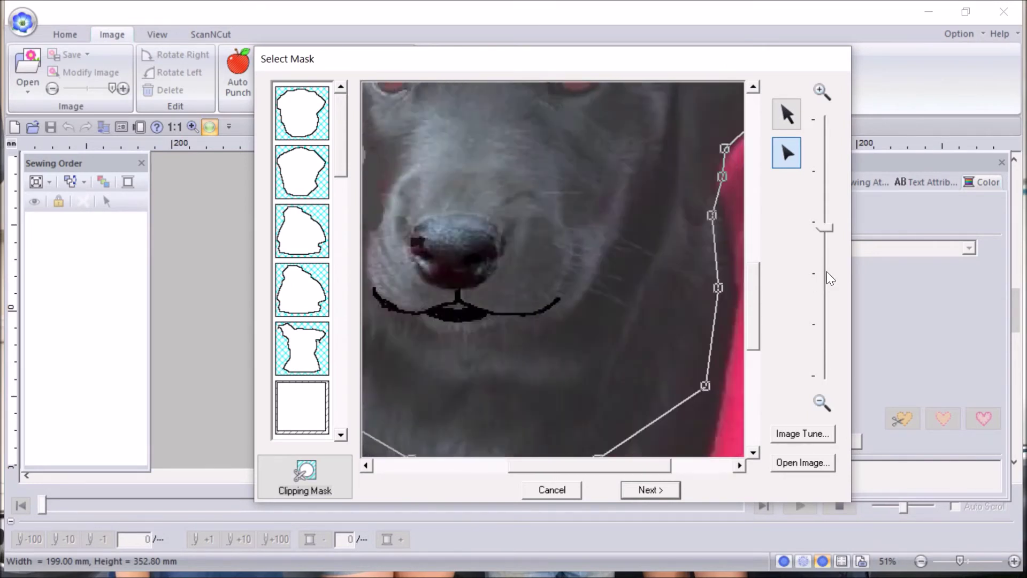
click(826, 222)
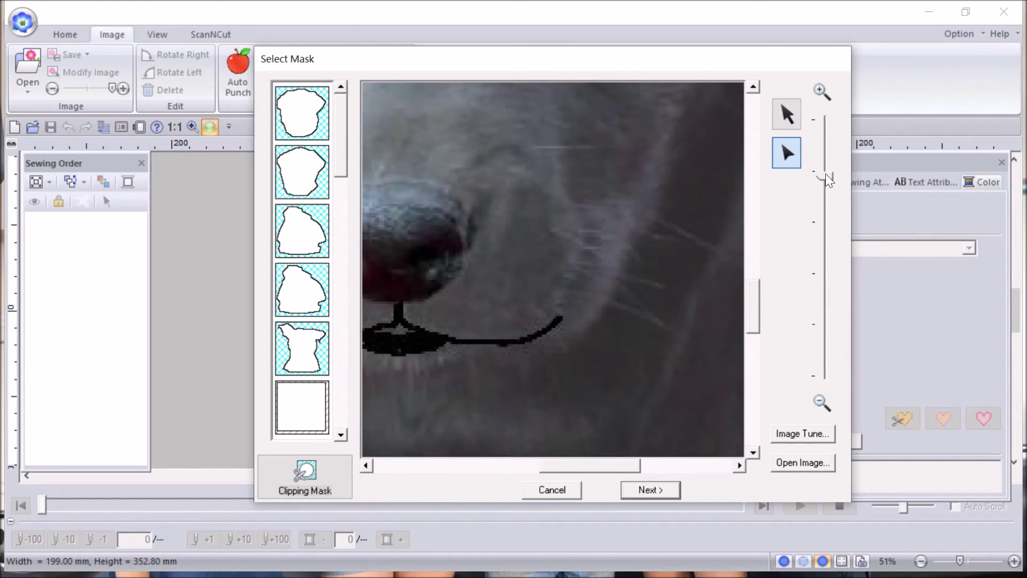
drag(825, 173, 818, 411)
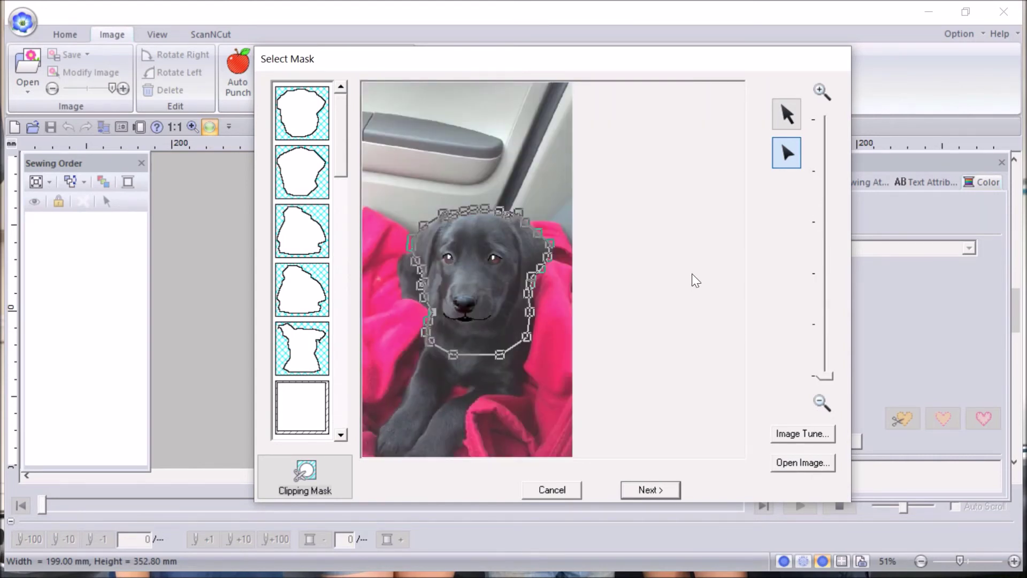
click(805, 435)
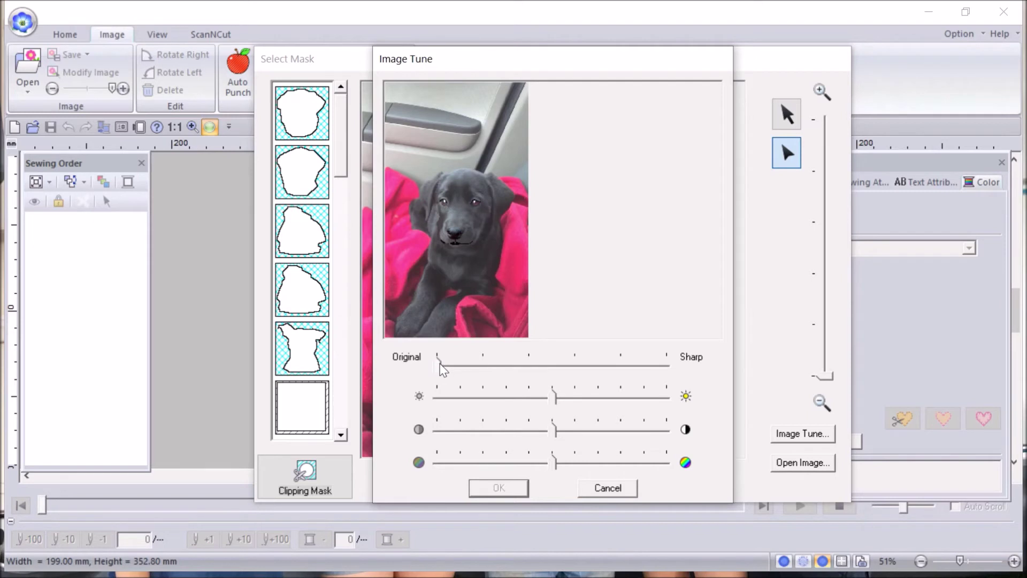
Step: Try sharpening, return the slider to Original, then continue to Check Mask Shape/Modify Image
drag(440, 364, 480, 365)
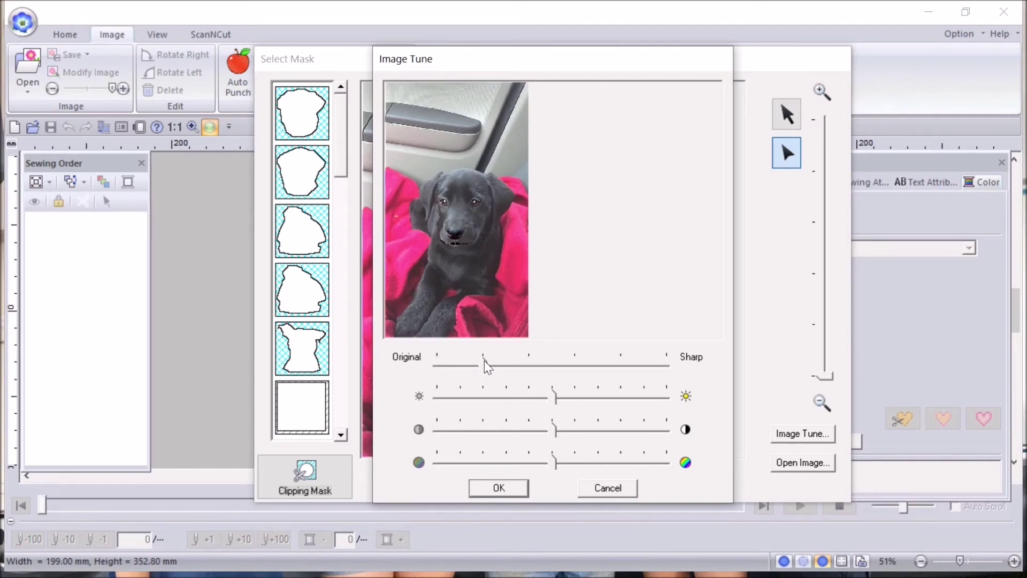
drag(485, 366, 436, 366)
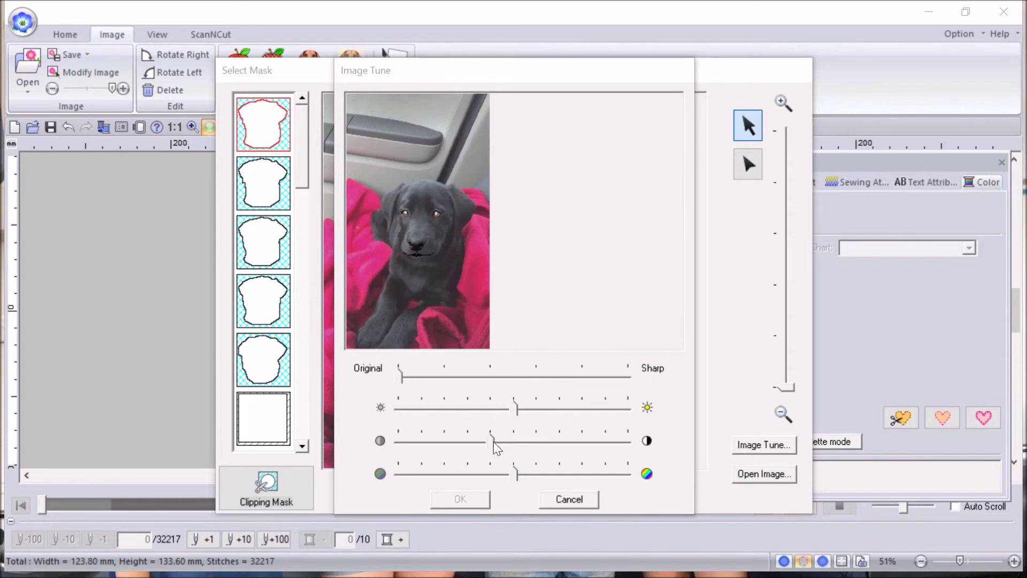
click(492, 438)
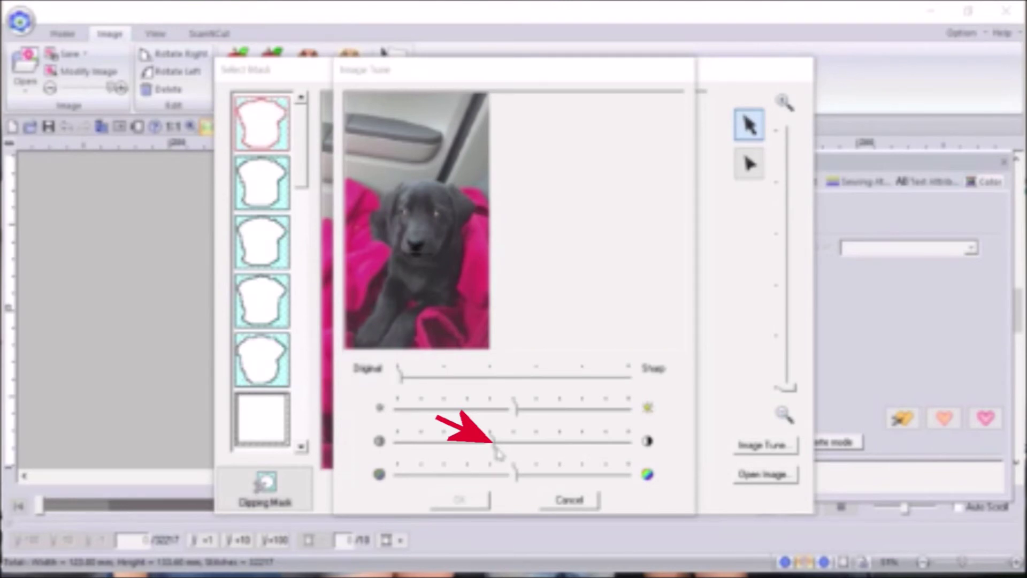
click(657, 492)
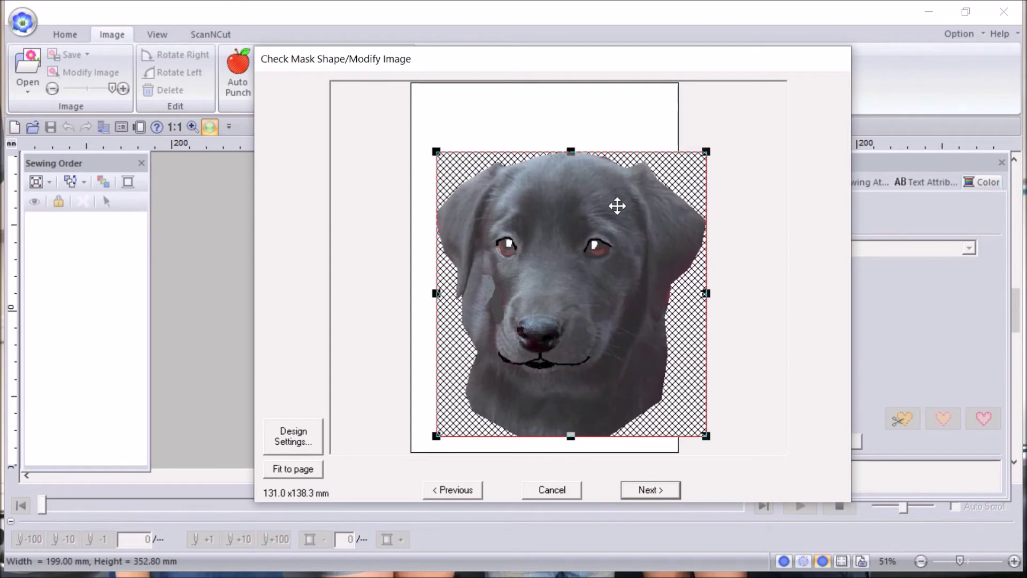
Step: Nudge the puppy head within the frame, then go back to the Select Mask step
drag(577, 183, 556, 155)
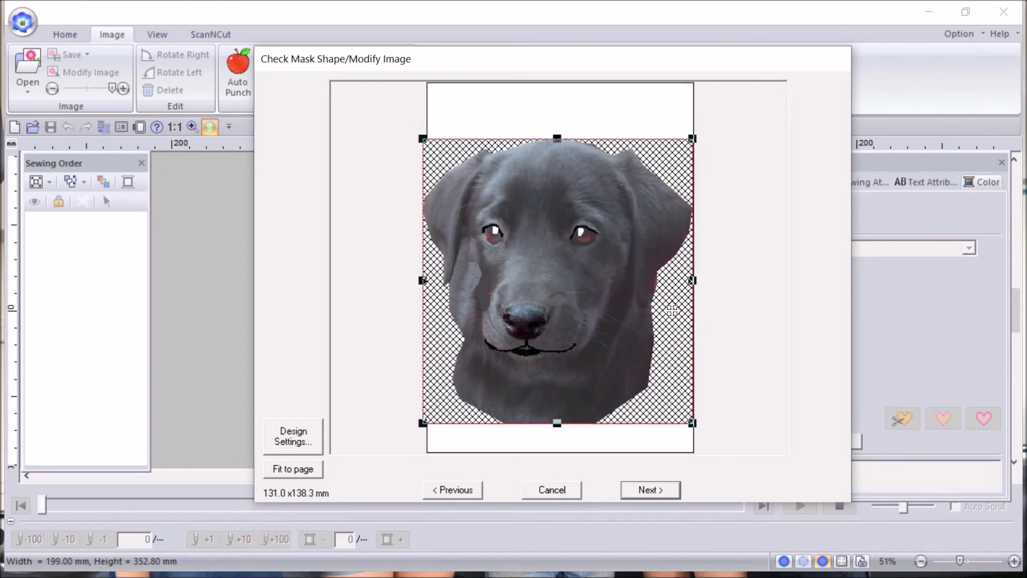
drag(654, 272, 652, 275)
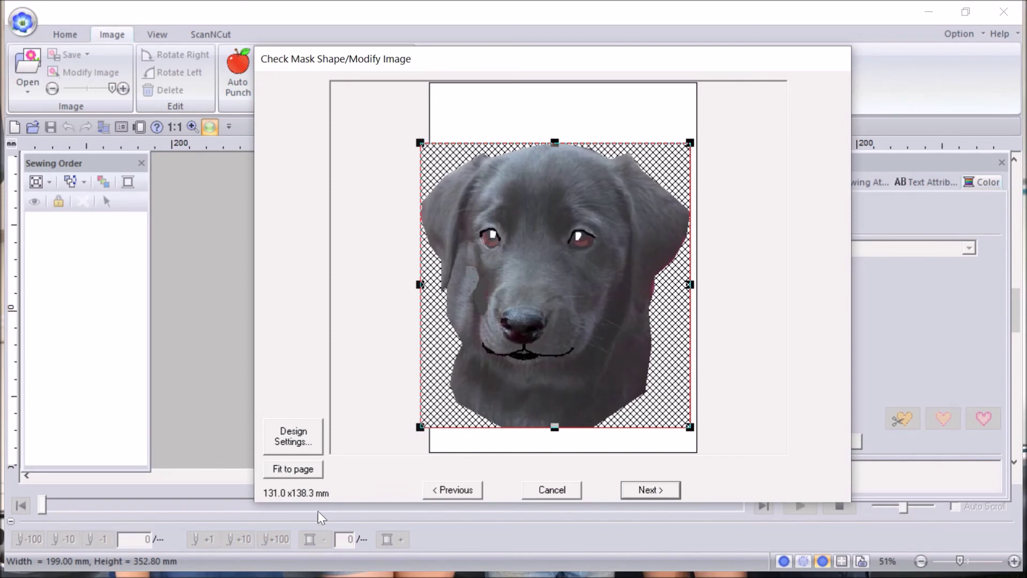
click(443, 491)
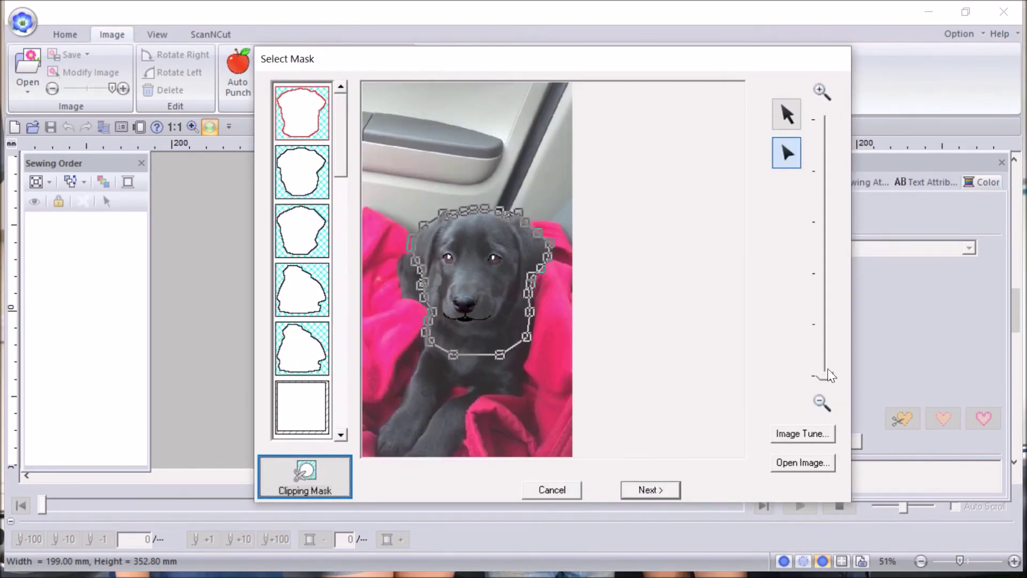
Step: Zoom in, pull the mask nodes along the right ear inward, and continue
drag(828, 374, 845, 249)
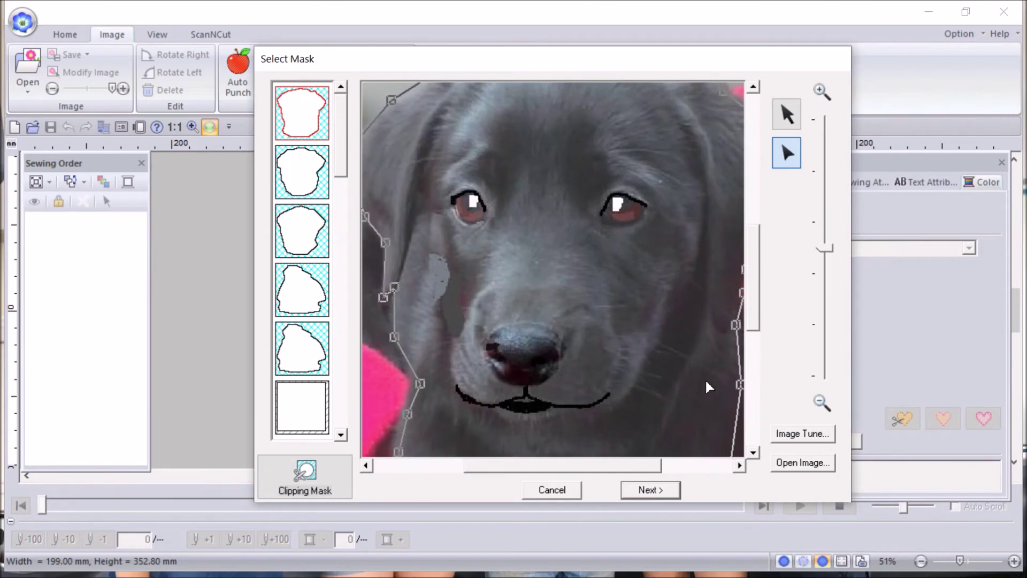
drag(614, 464, 697, 452)
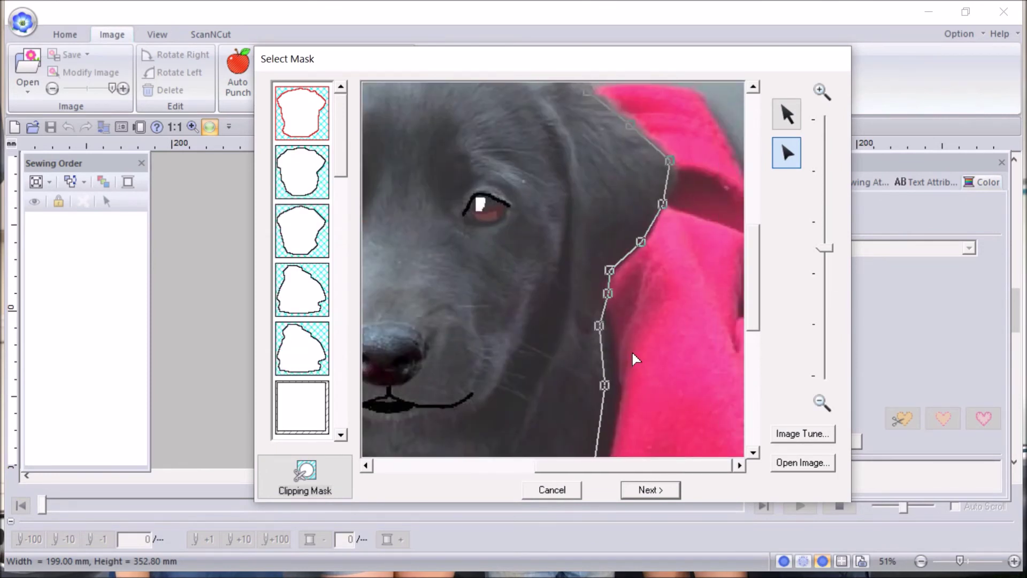
drag(603, 293, 594, 293)
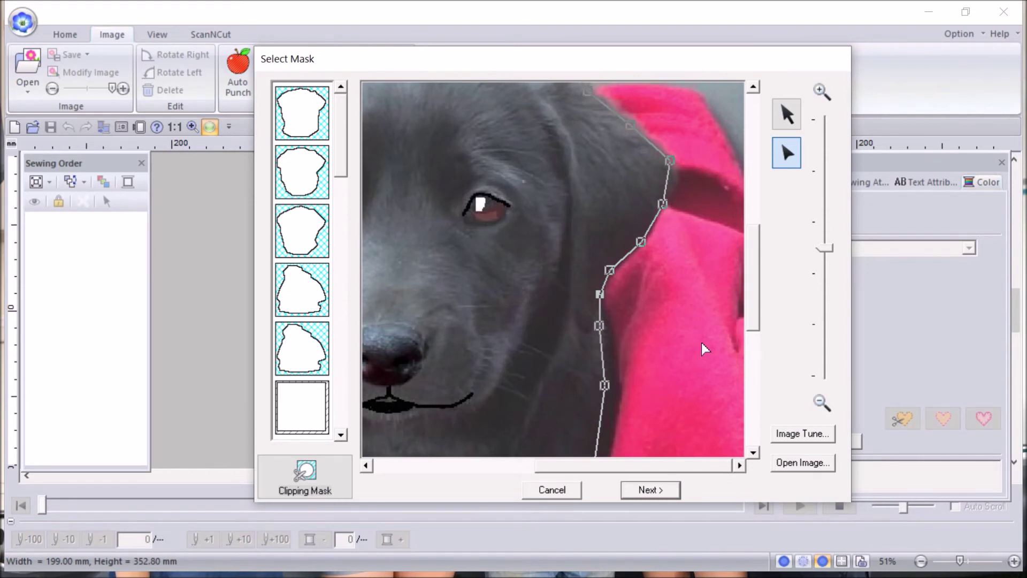
mouse_move(754, 323)
mouse_down()
mouse_move(753, 385)
mouse_move(756, 304)
mouse_up()
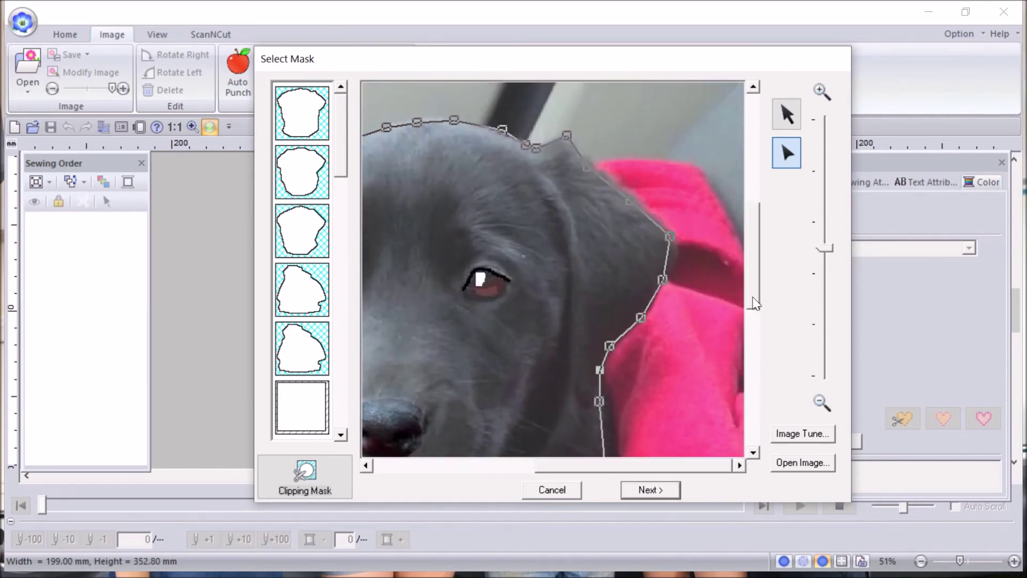
click(662, 277)
click(641, 316)
click(609, 347)
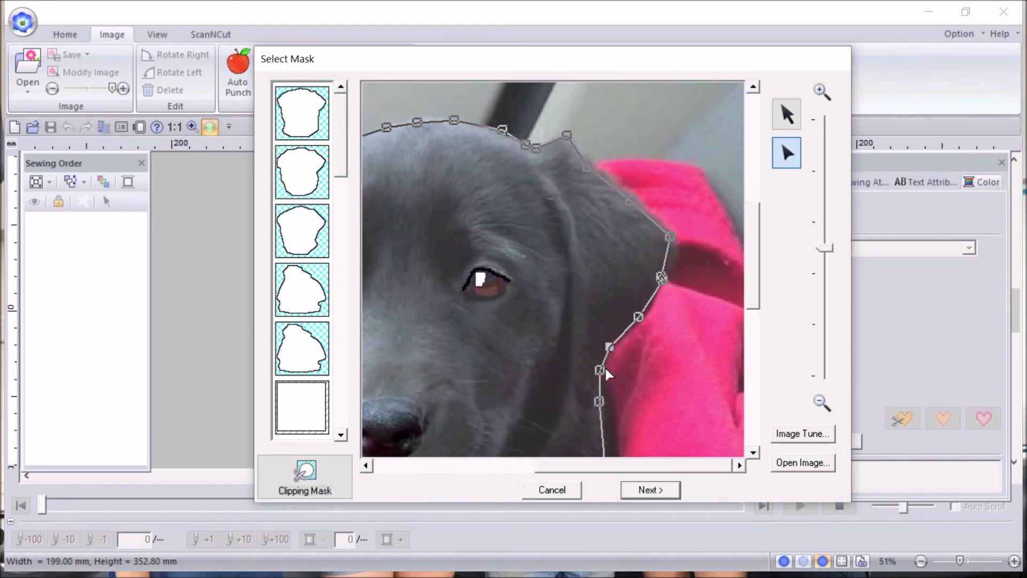
drag(599, 370, 597, 366)
click(664, 493)
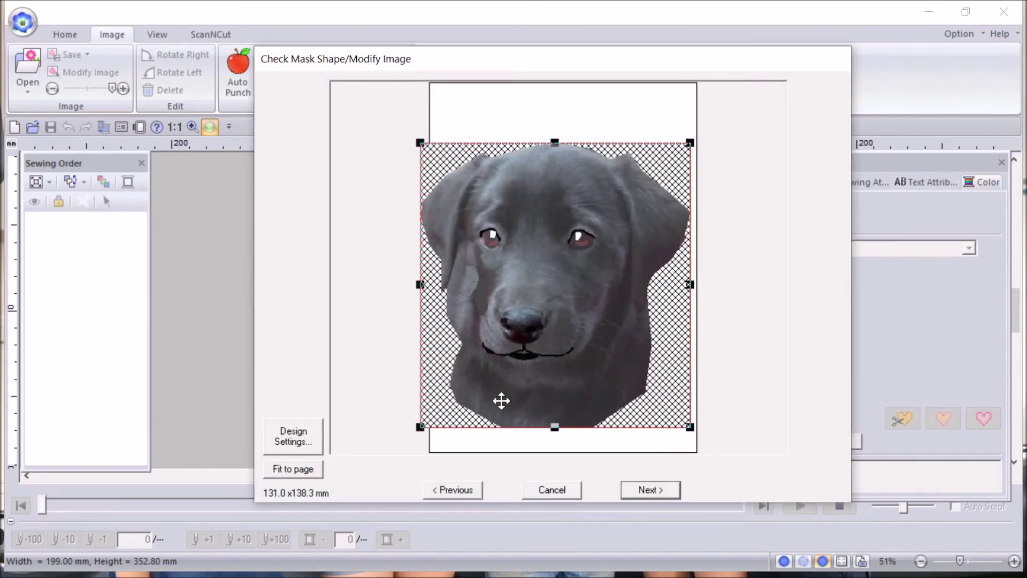
Step: Fit the masked head to the page at 123.7 x 130.0 mm and continue
click(300, 437)
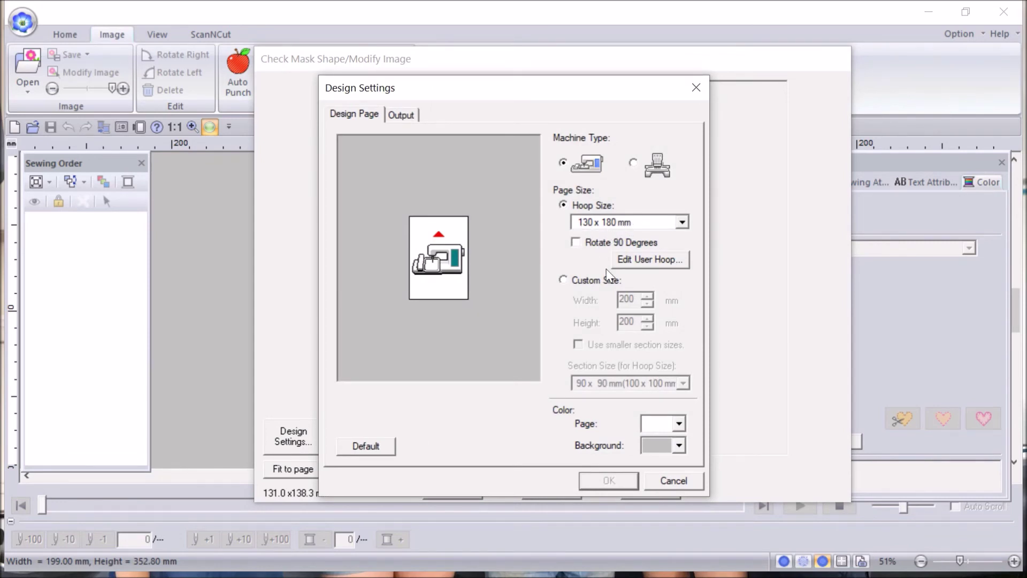
click(663, 480)
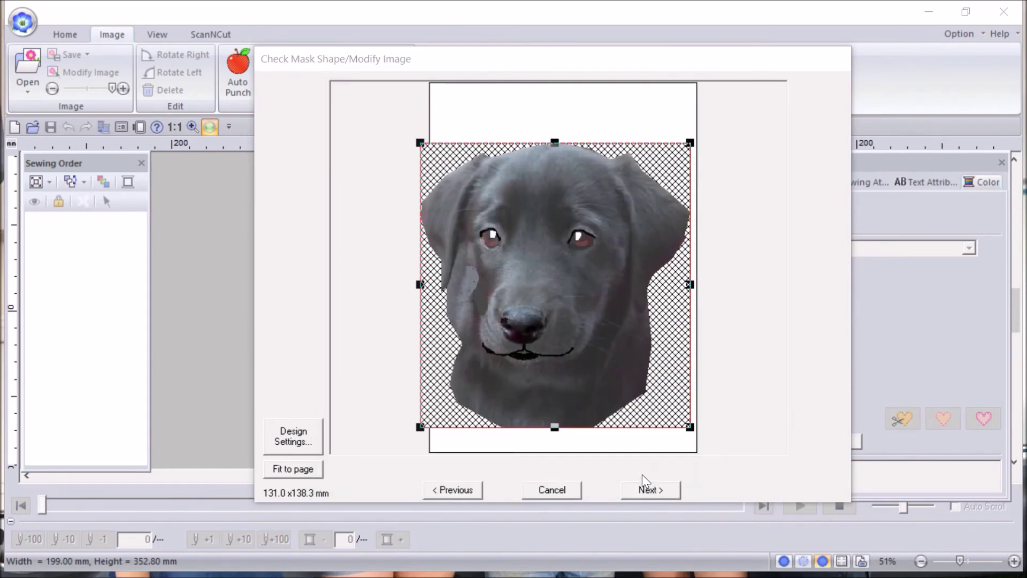
click(303, 470)
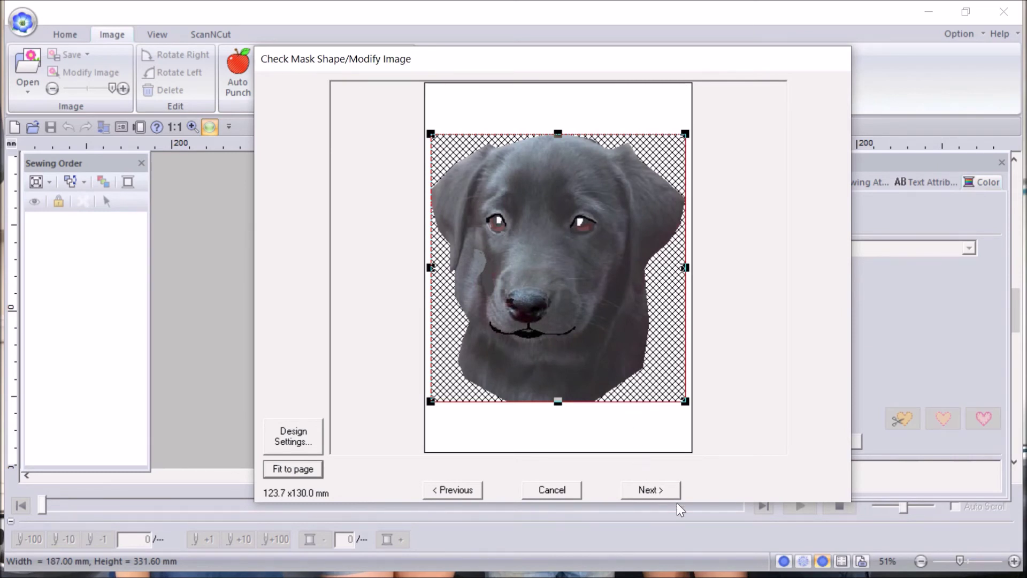
click(640, 492)
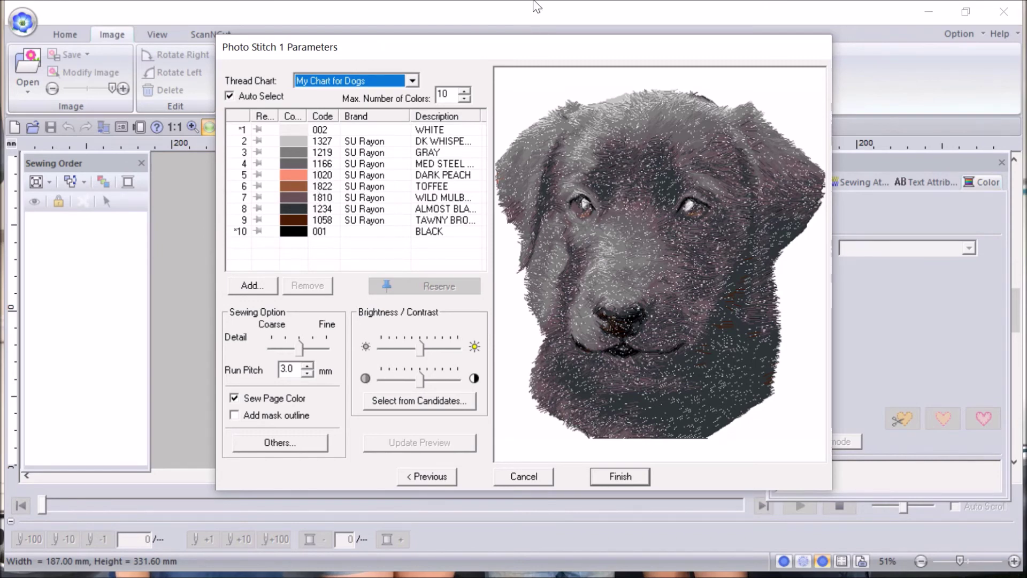
Step: Remove 1020 Dark Peach from the Photo Stitch thread list and bring up the Add thread chart
mouse_move(535, 11)
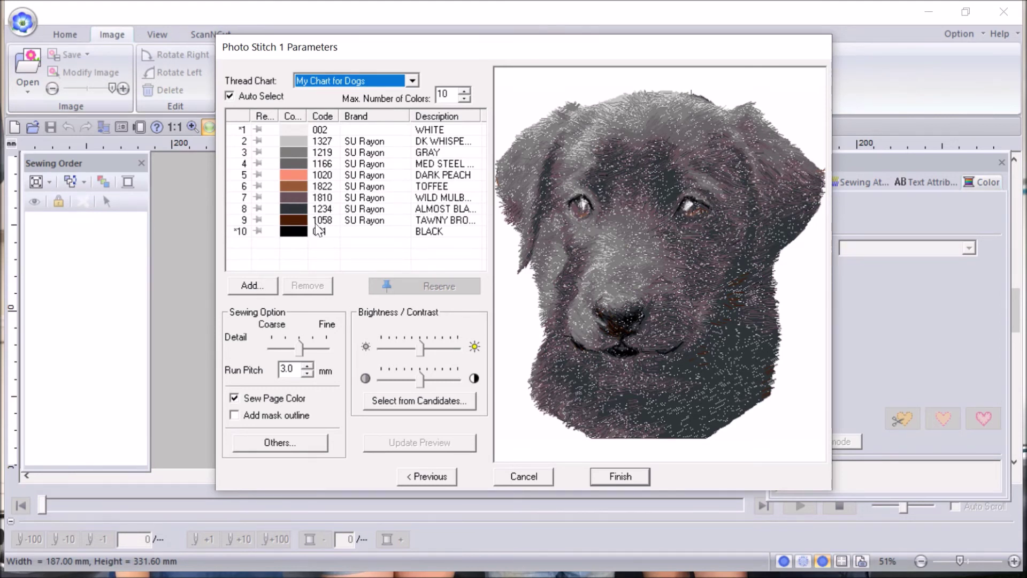
click(296, 176)
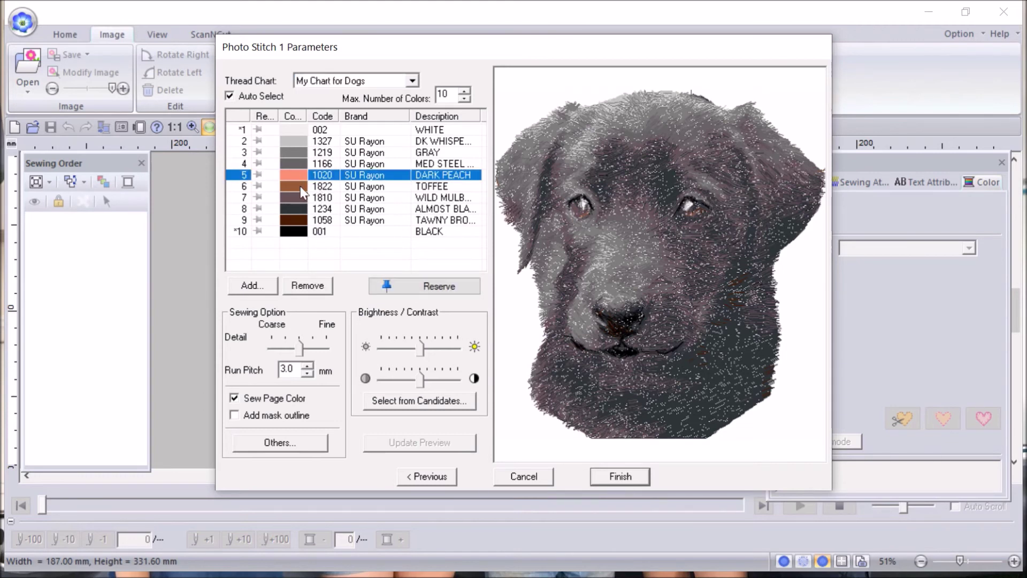
click(315, 286)
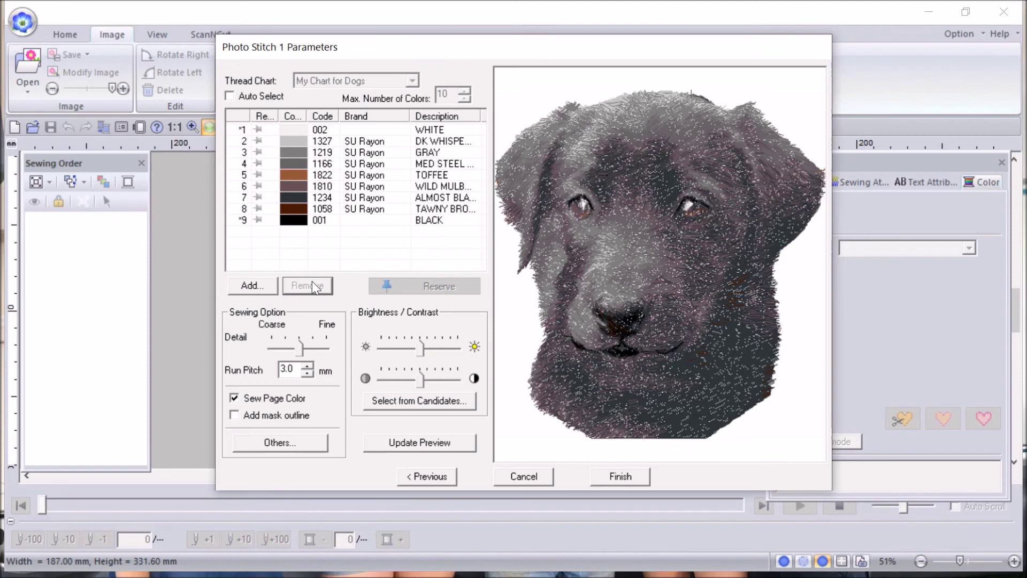
click(247, 288)
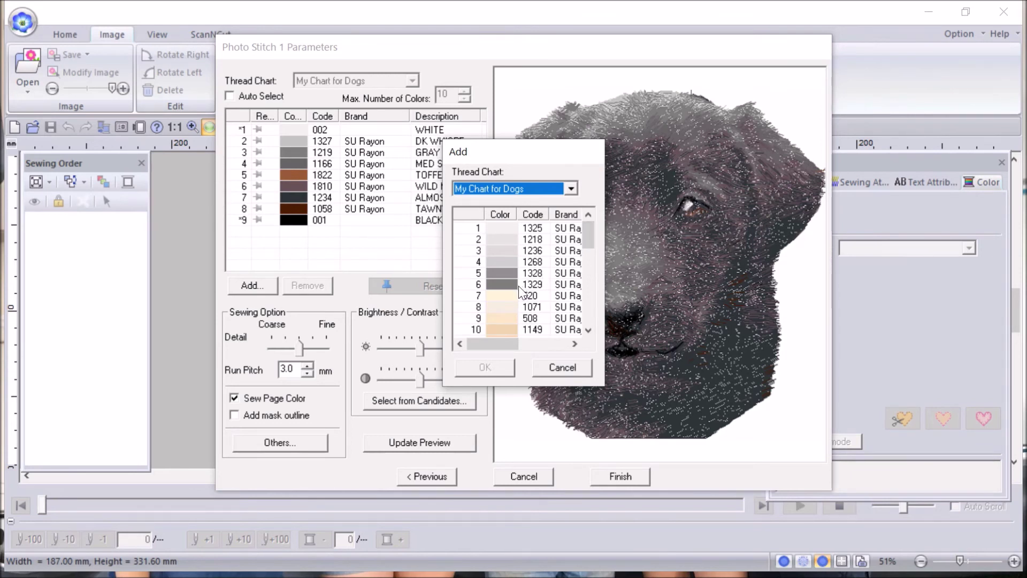
Step: Add dark grey thread 1329 from the chart to the colour list
click(503, 282)
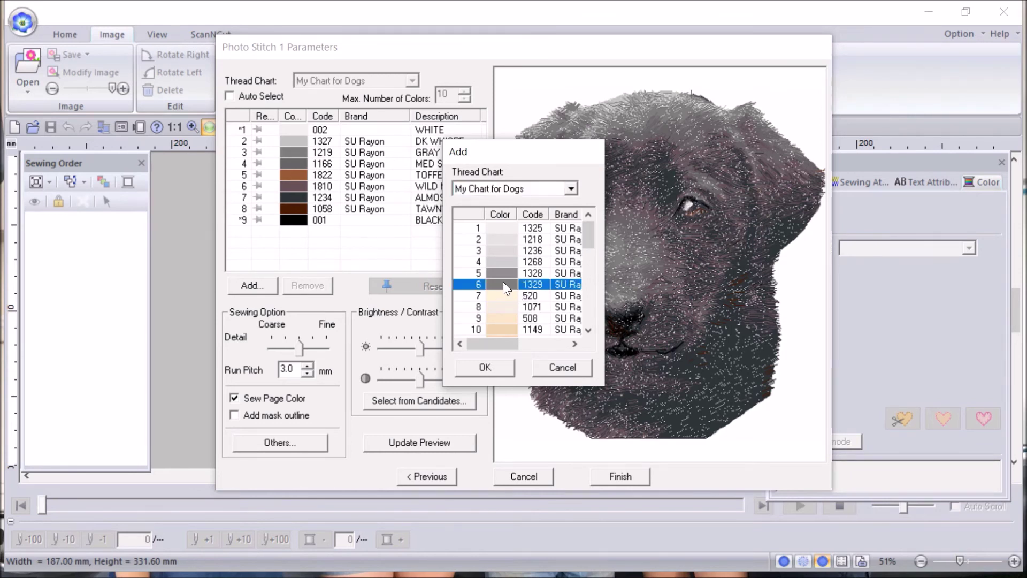
click(589, 330)
click(588, 331)
click(588, 330)
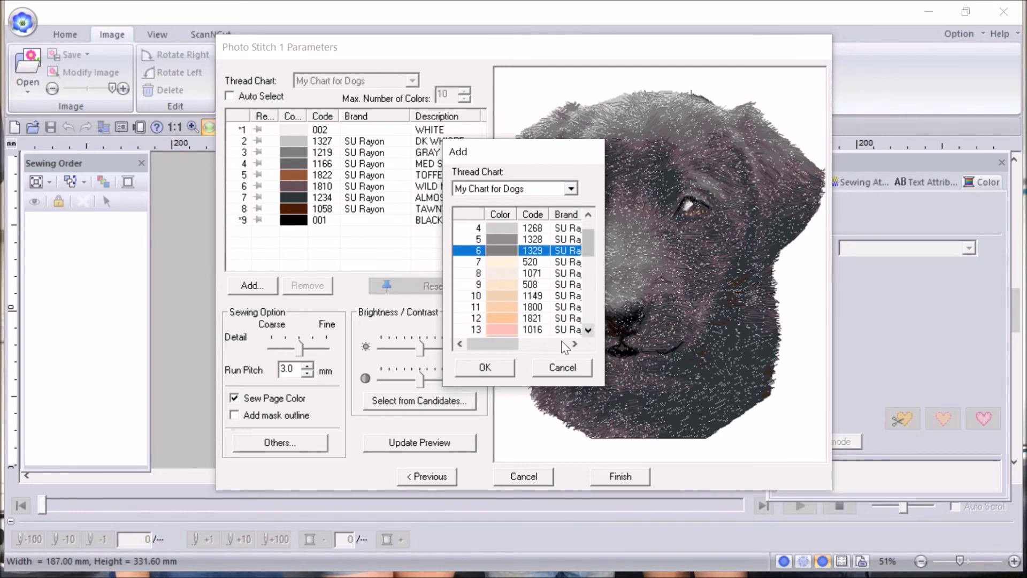
click(487, 367)
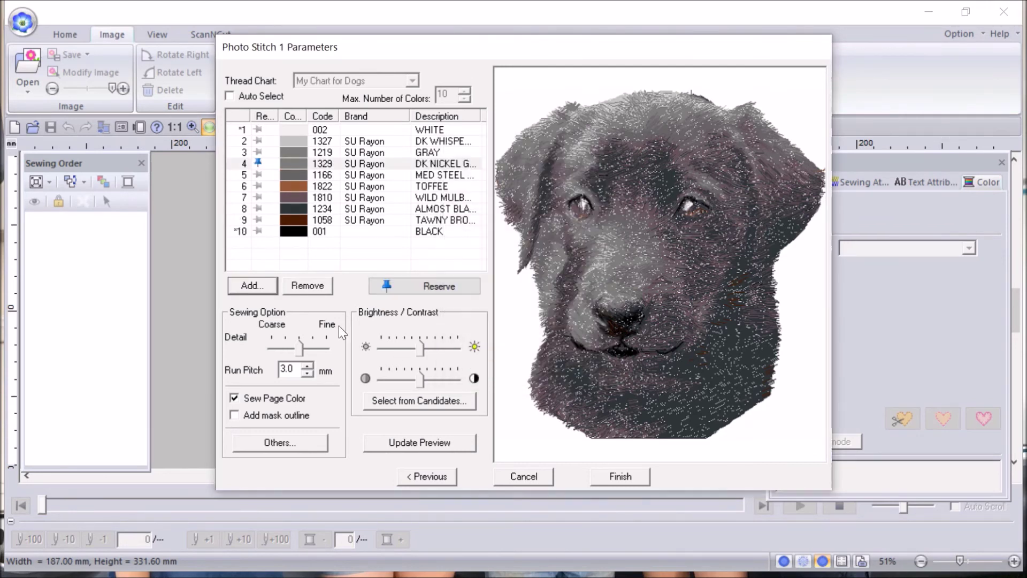
Step: Reopen the thread chart, browse it, and close it without adding another colour
click(253, 286)
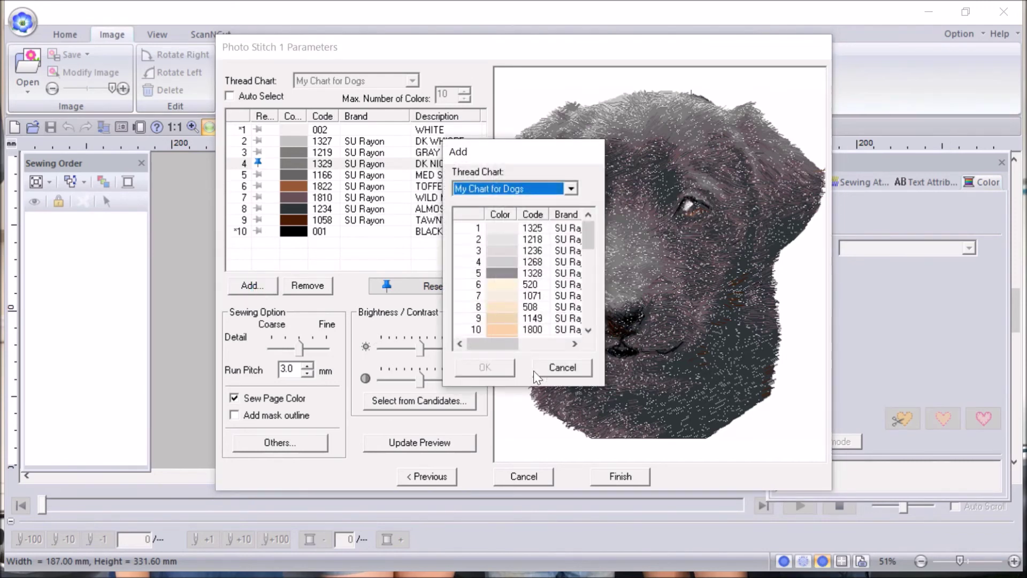
click(589, 330)
click(589, 330)
click(589, 330)
click(589, 330)
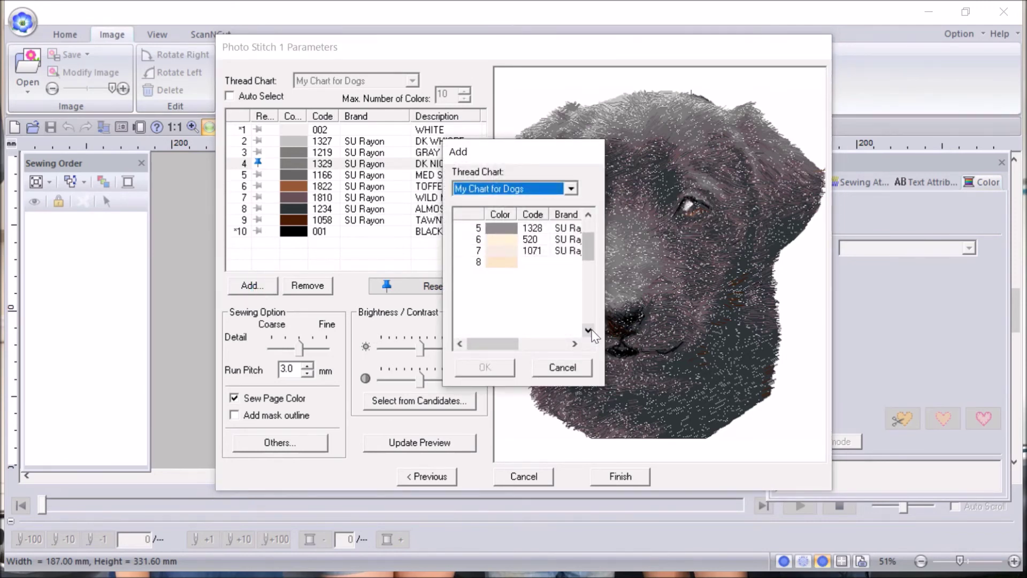
click(589, 331)
click(589, 330)
click(589, 330)
drag(590, 330, 599, 246)
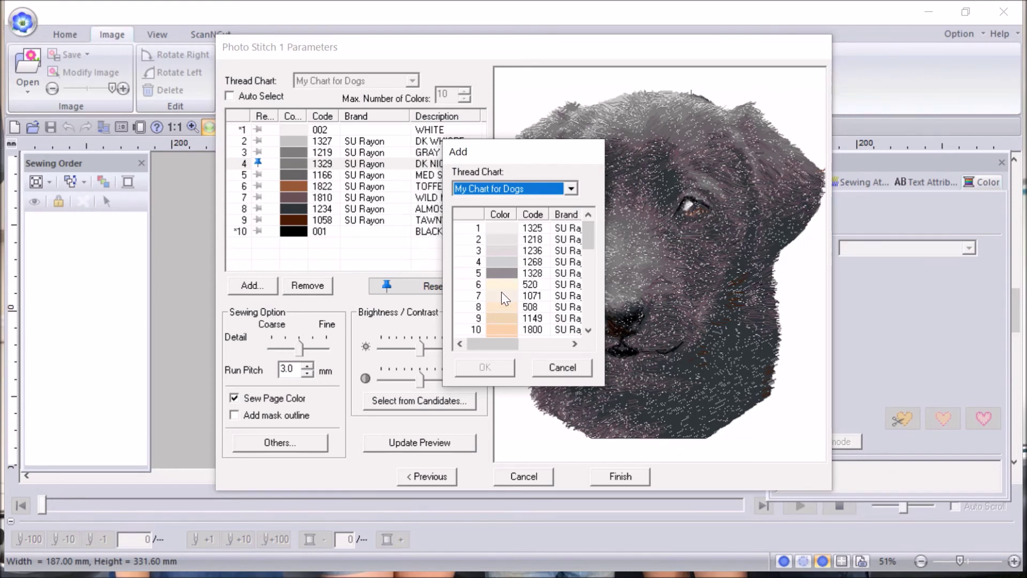
click(572, 373)
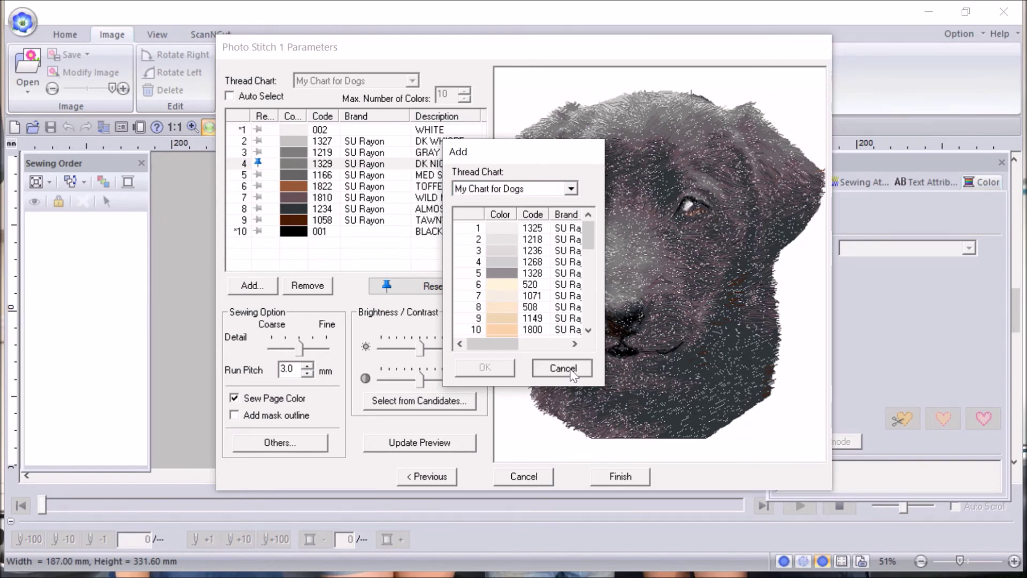
Step: Set run pitch to 2.6 mm, move Detail toward Fine, refresh the preview, and generate the 29993-stitch puppy
click(310, 372)
click(310, 372)
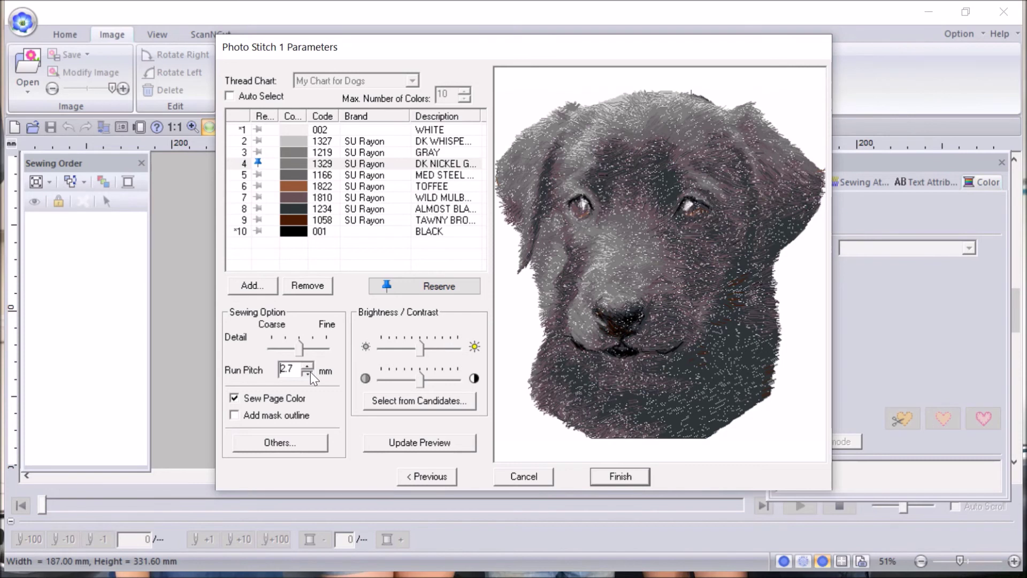
click(411, 442)
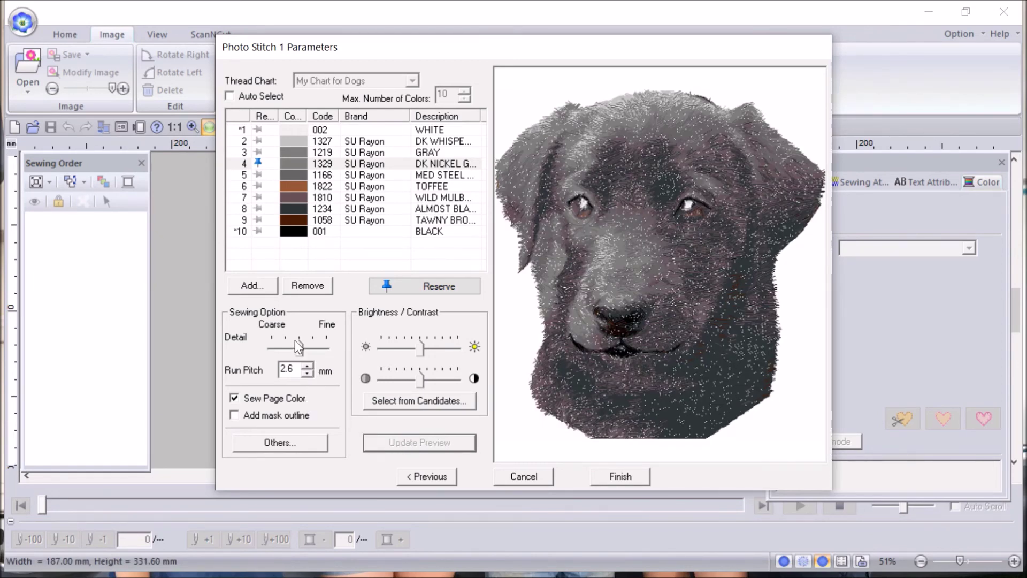
drag(297, 345, 314, 346)
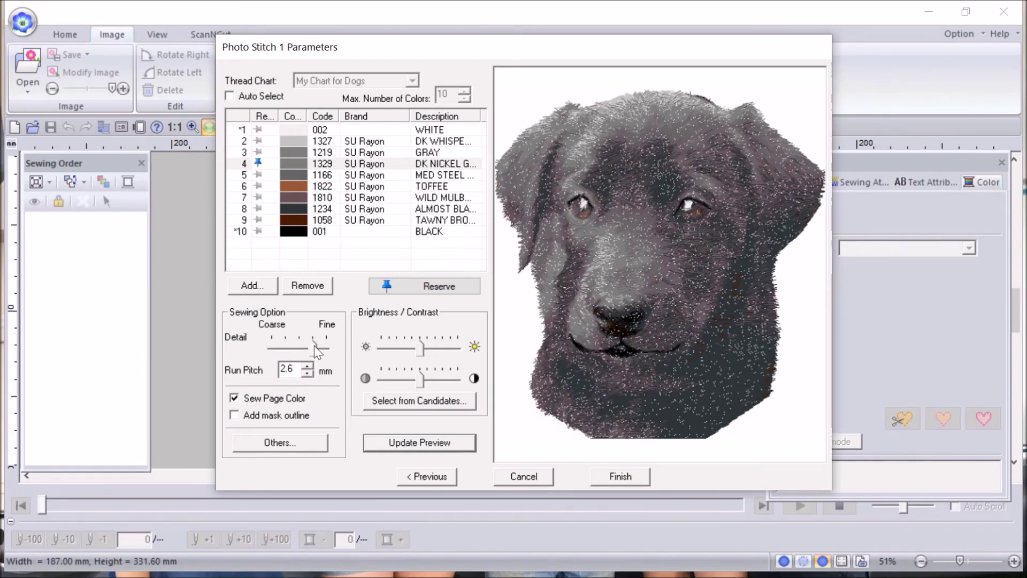
click(409, 444)
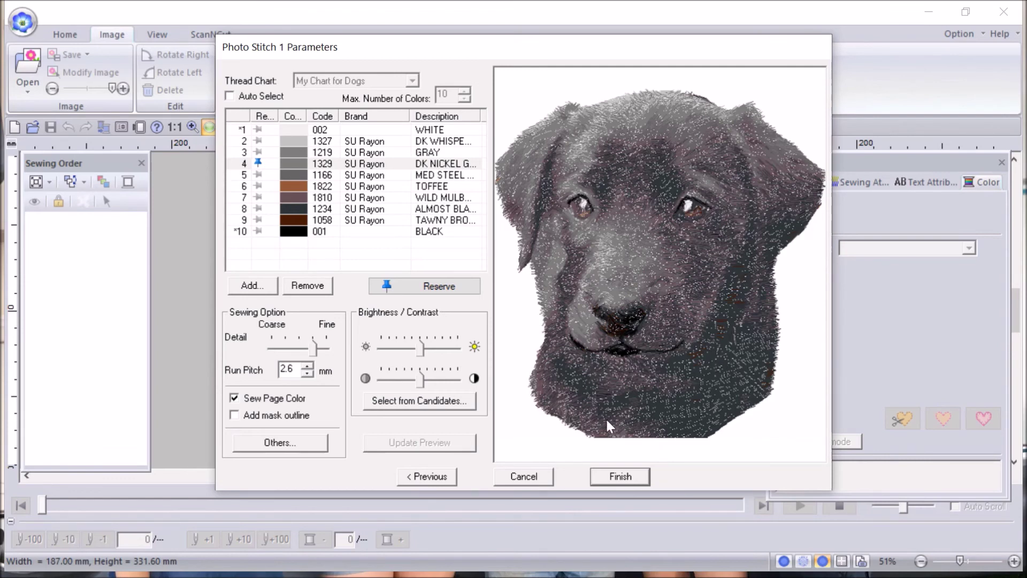
click(619, 477)
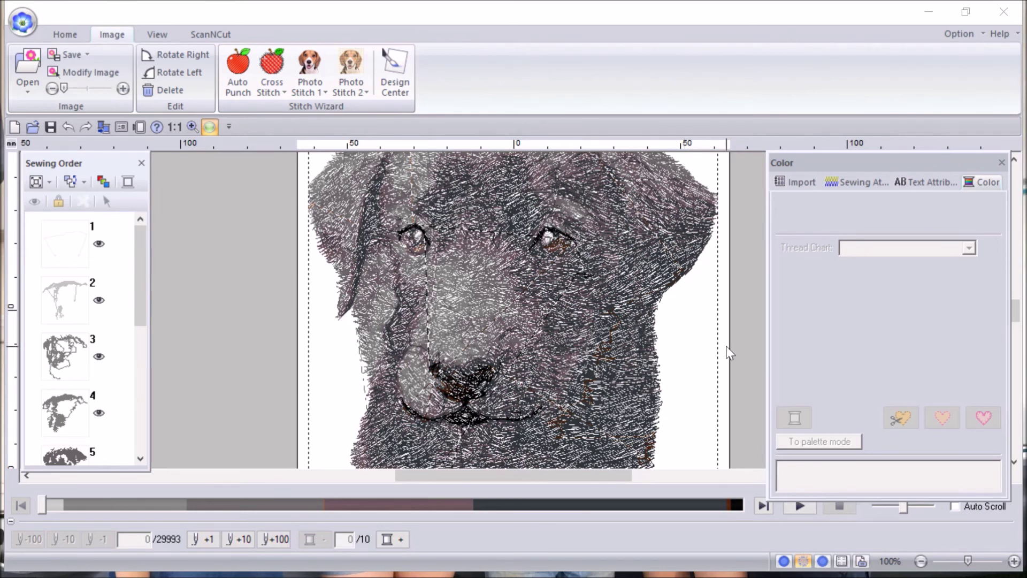
Step: Select Sewing Order item 1 to show its thread colour in the Color panel
scroll(737, 355, up, 1)
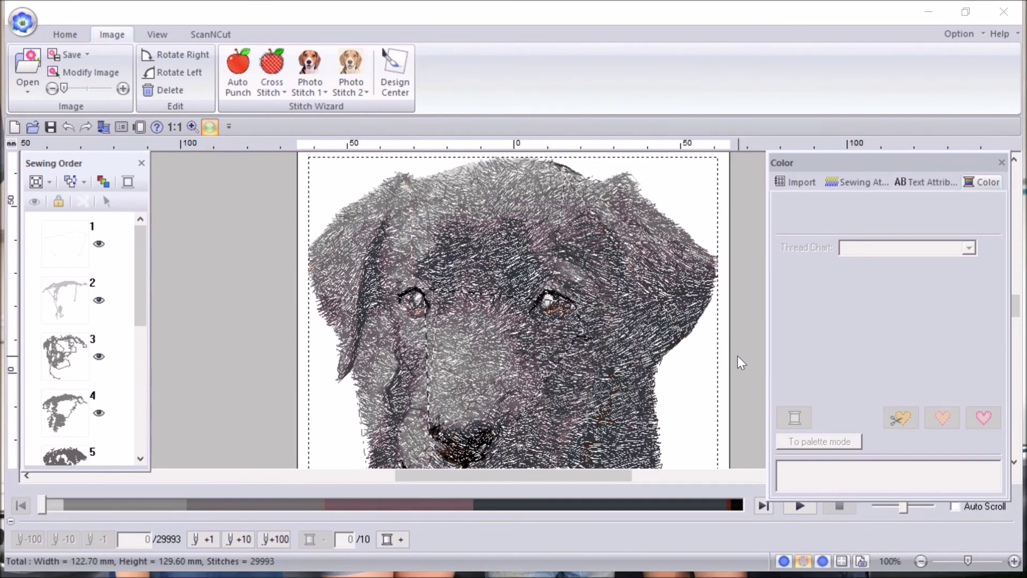
scroll(738, 355, down, 2)
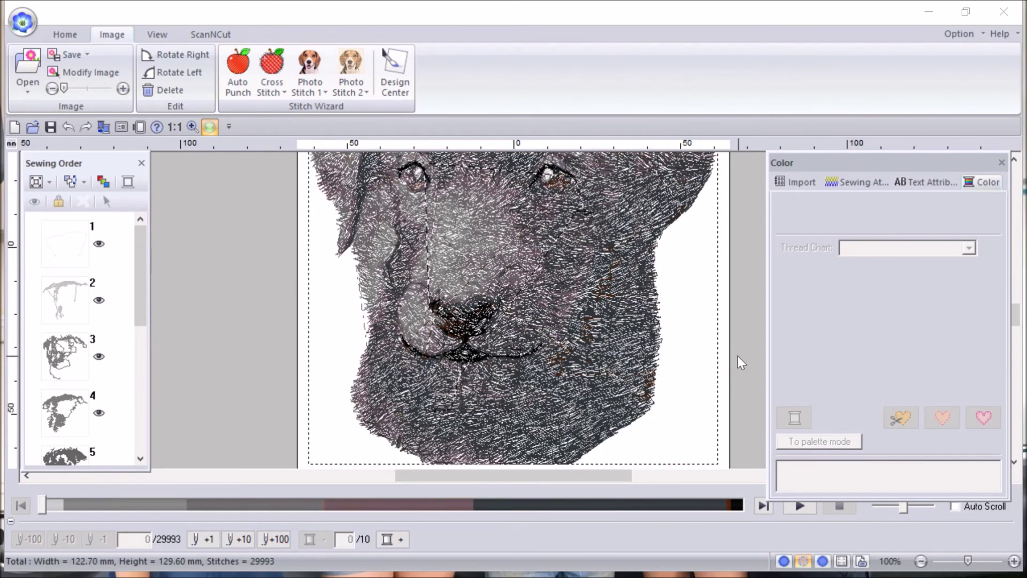
scroll(665, 341, up, 1)
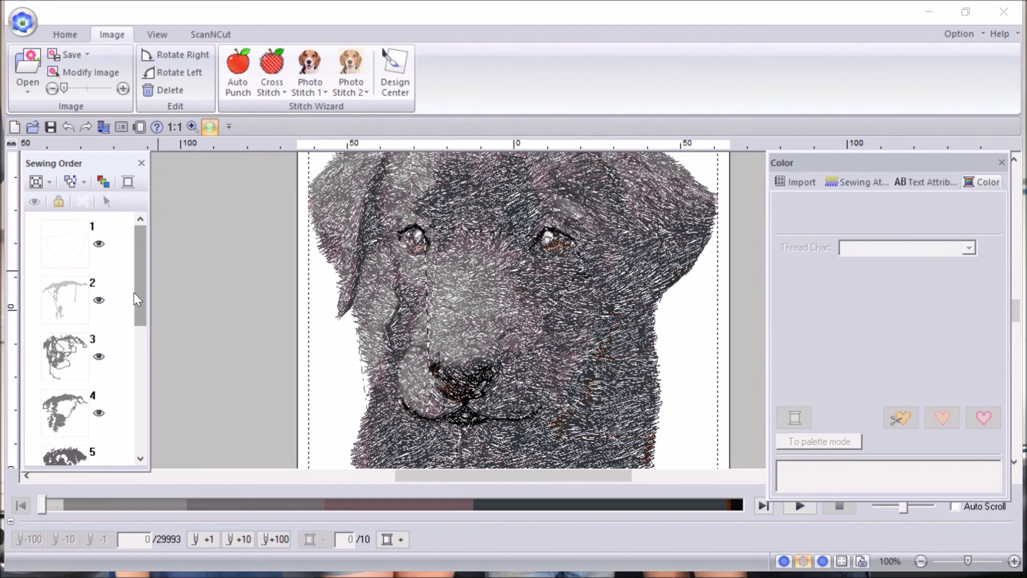
click(63, 263)
Step: Check the threads of colour regions 2 and 6, then select mulberry region 7
click(129, 287)
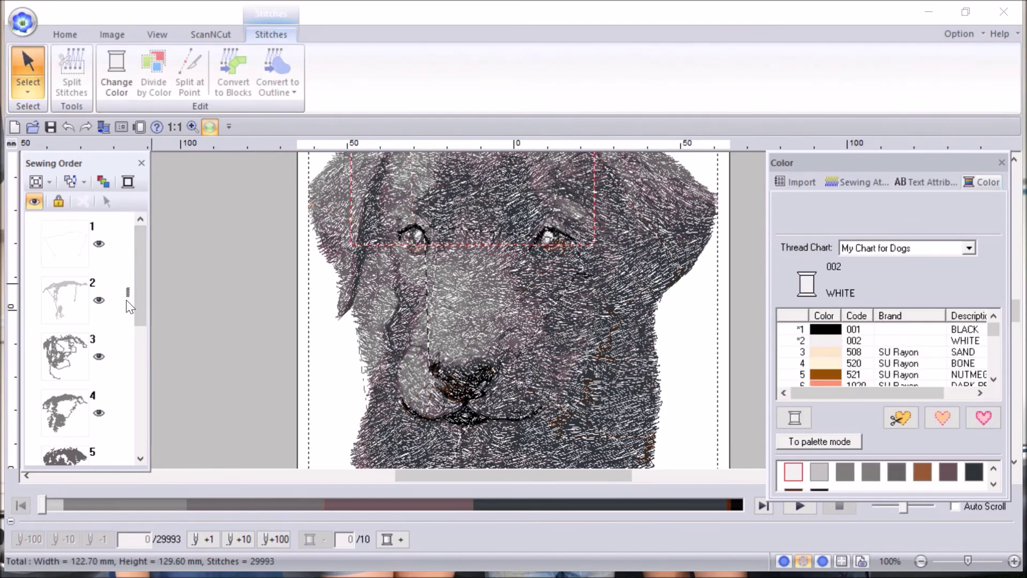
drag(139, 288, 139, 360)
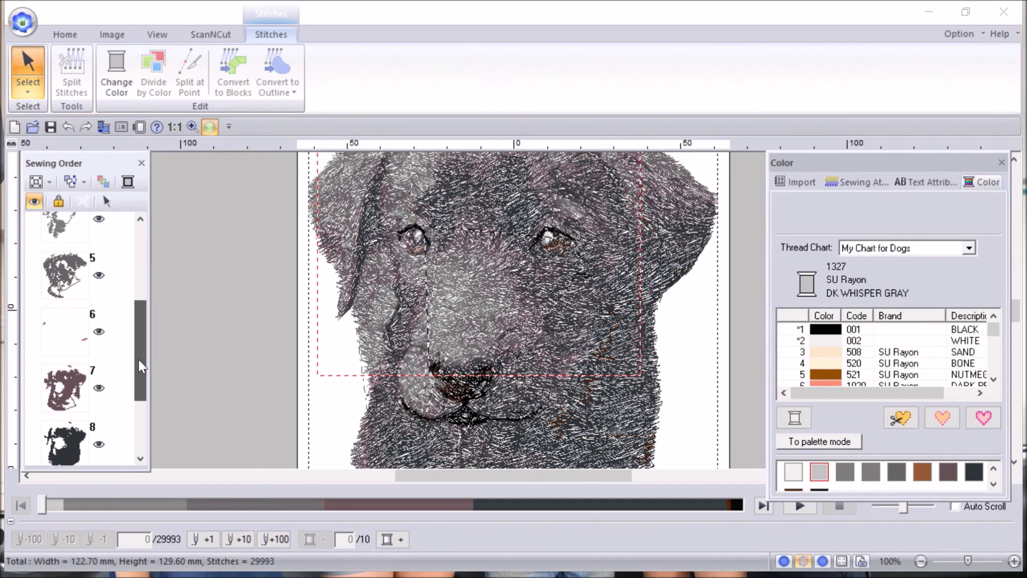
click(52, 333)
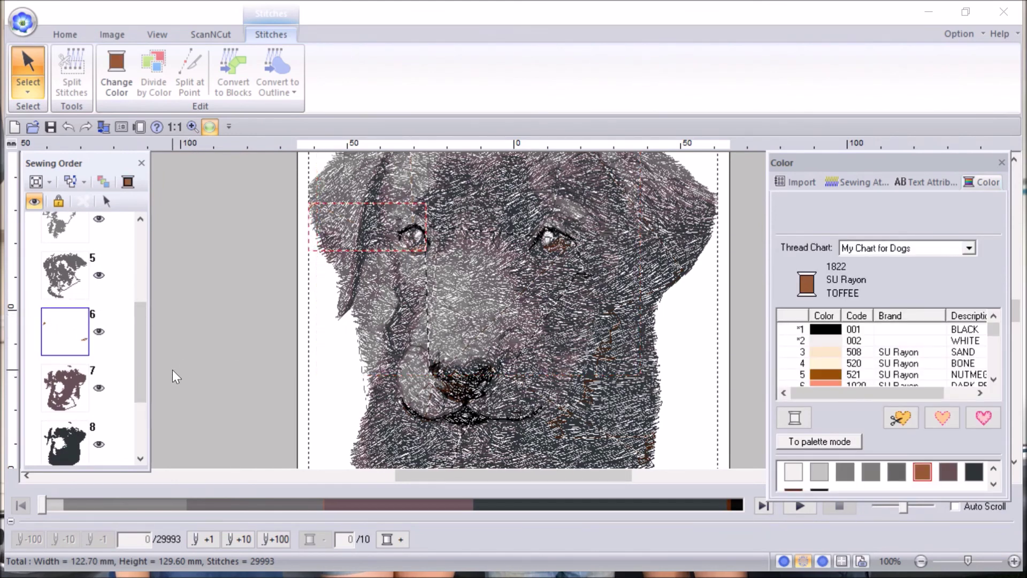
click(71, 397)
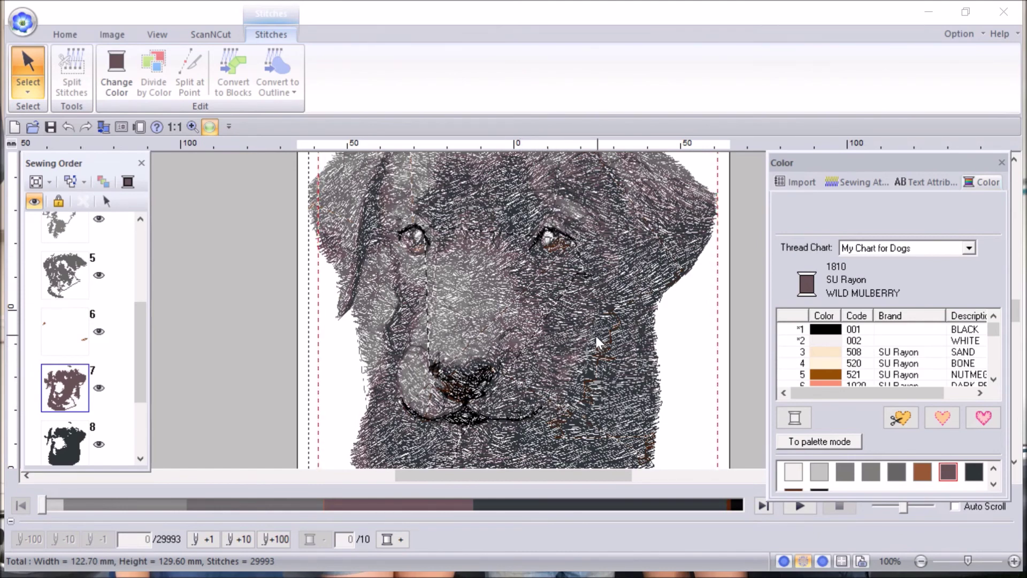
Step: Recolour region 7 to 1219 Gray, then to 1220 Charcoal Gray
scroll(885, 354, down, 5)
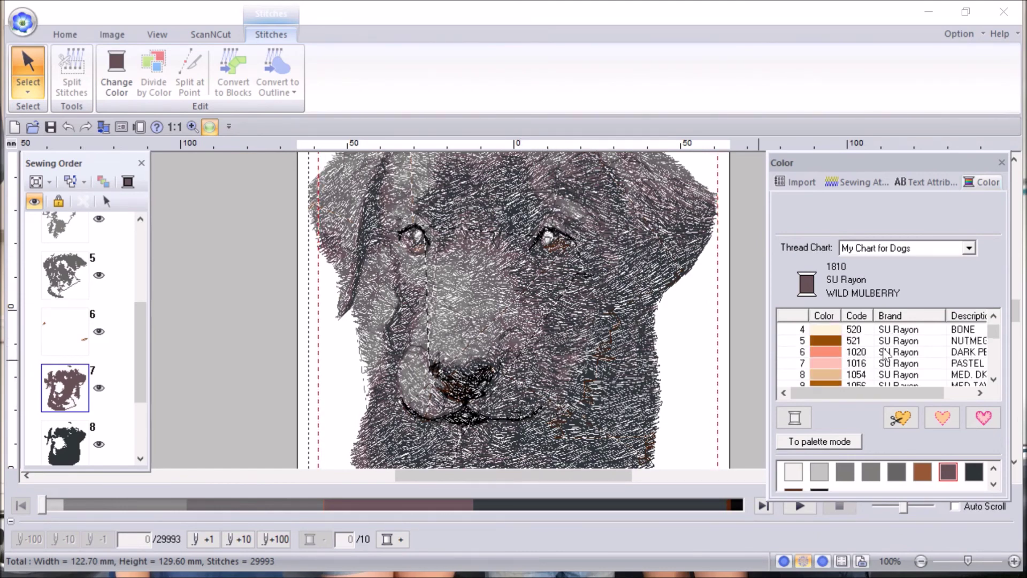
scroll(885, 354, down, 1)
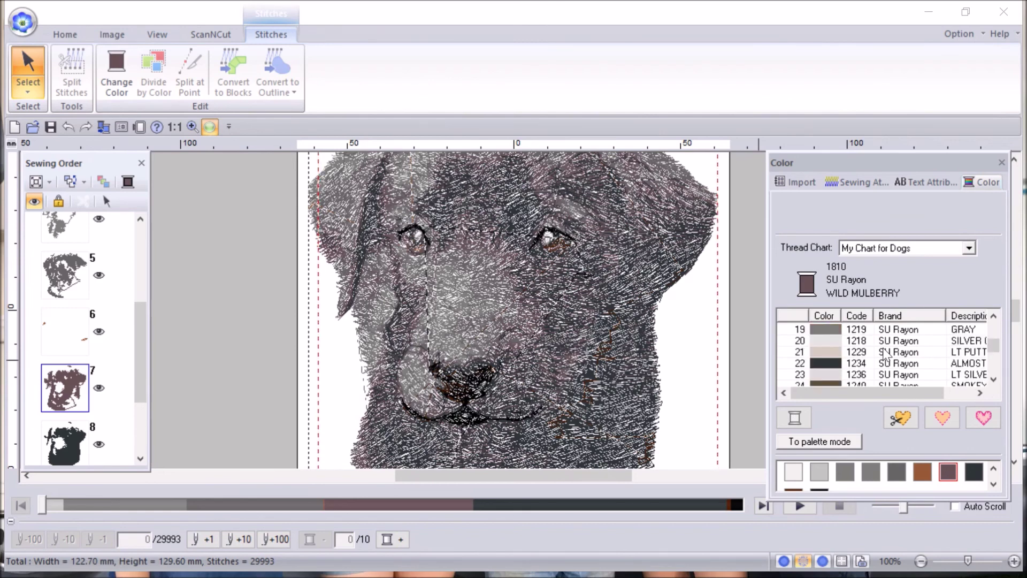
scroll(886, 354, down, 1)
scroll(886, 355, up, 1)
scroll(886, 354, up, 1)
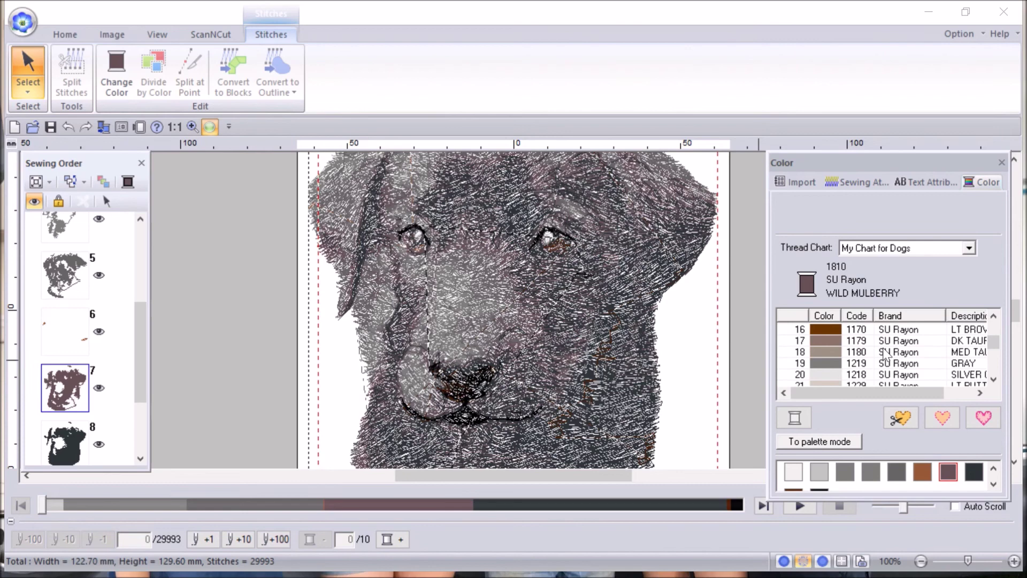
click(829, 364)
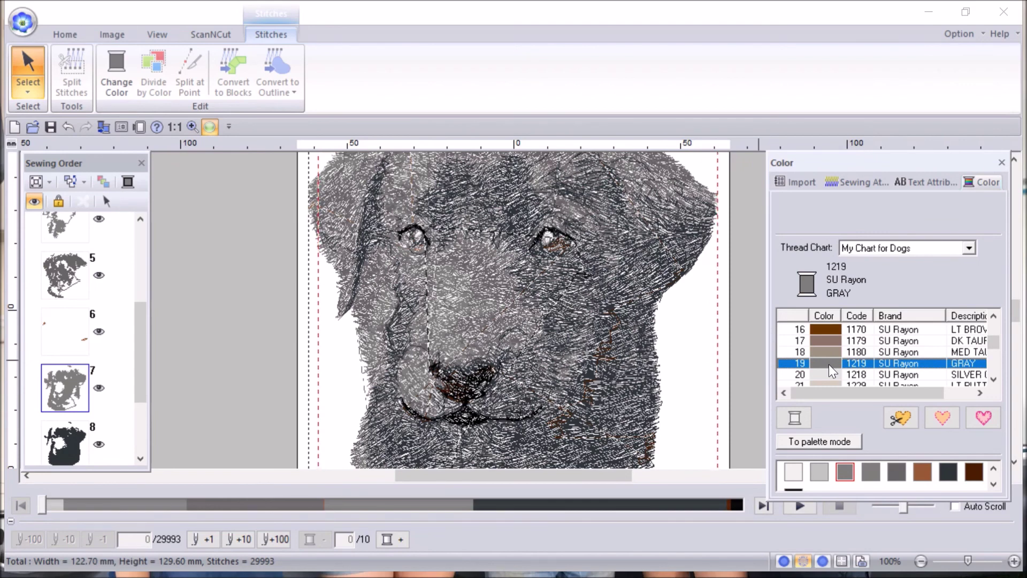
scroll(829, 364, down, 4)
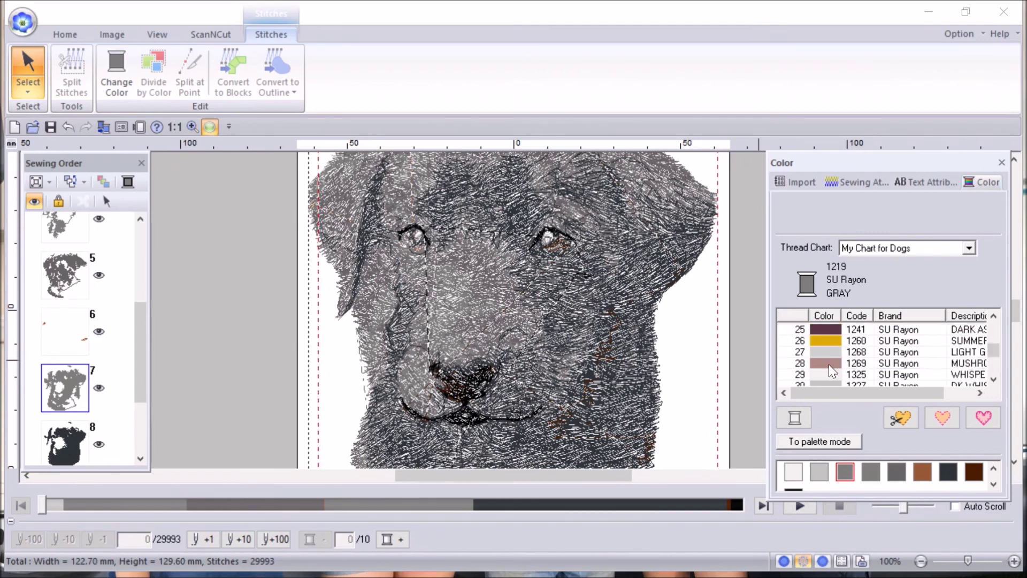
scroll(829, 364, down, 2)
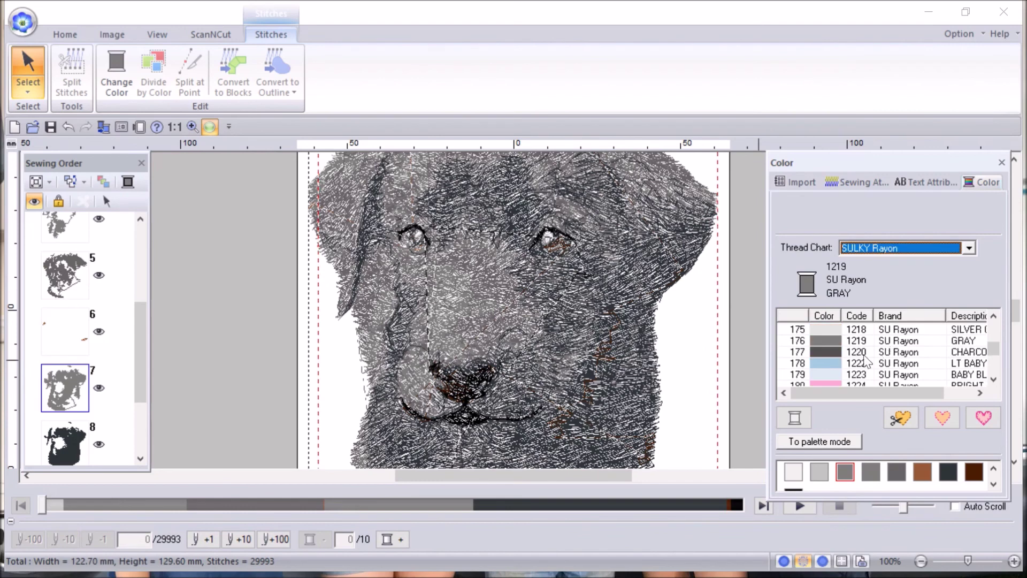
click(832, 351)
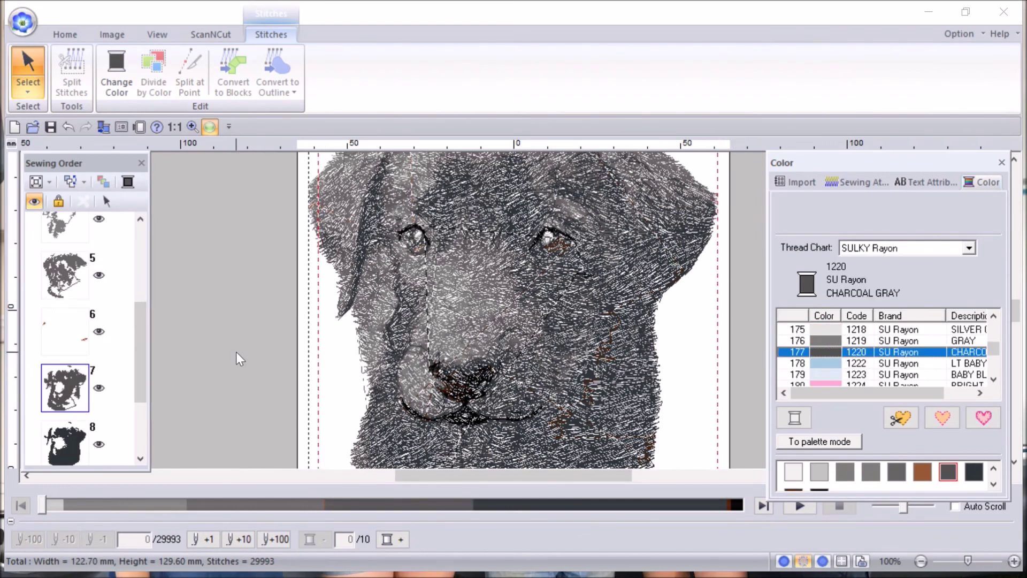
Step: Select colour region 8, then the tawny brown region 9
drag(140, 369, 141, 407)
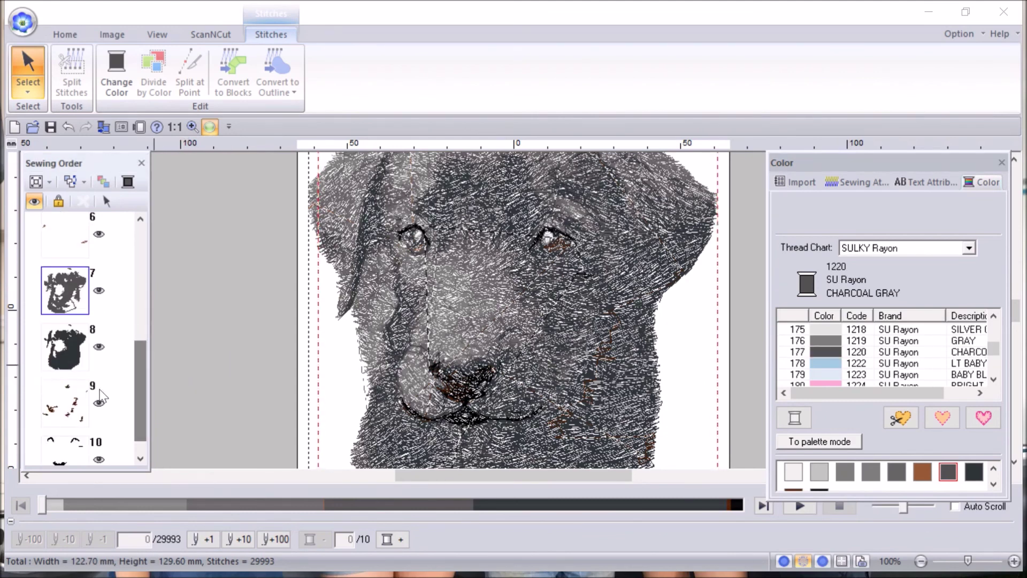
click(62, 350)
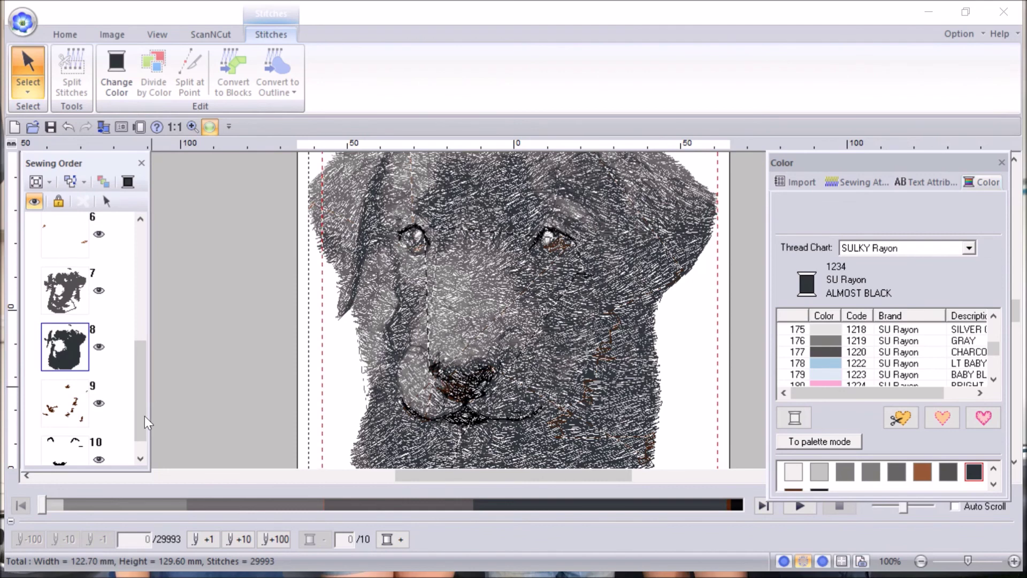
click(54, 422)
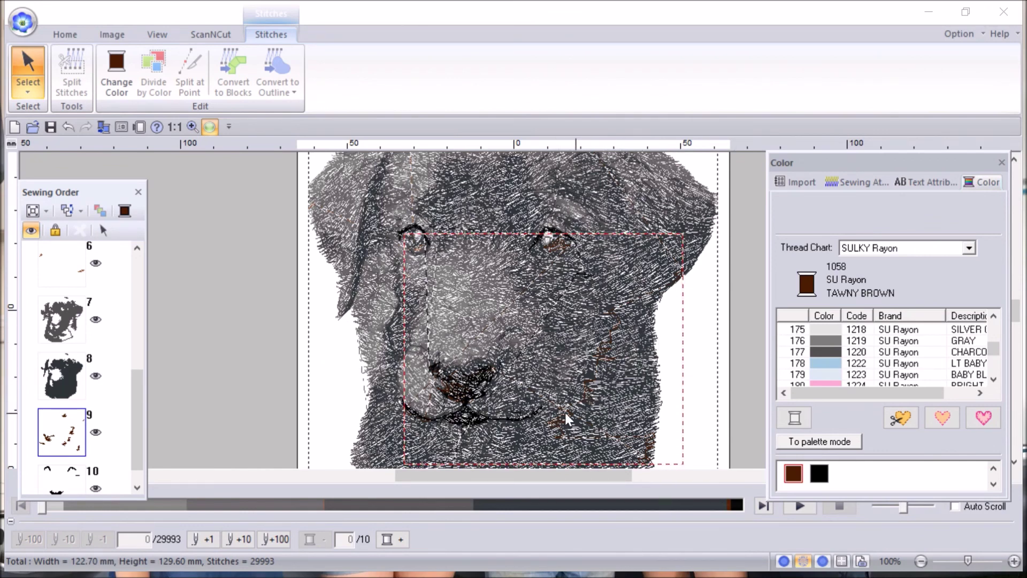
Step: Using the SULKY Rayon chart, give region 9 thread 1329 DK Nickel Gray
click(969, 248)
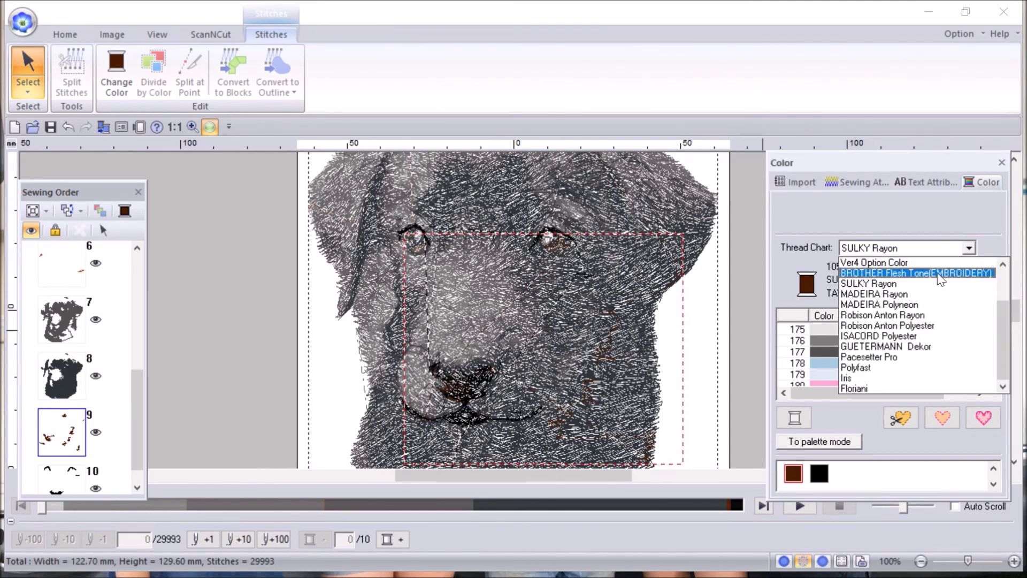
click(913, 287)
scroll(889, 347, down, 1)
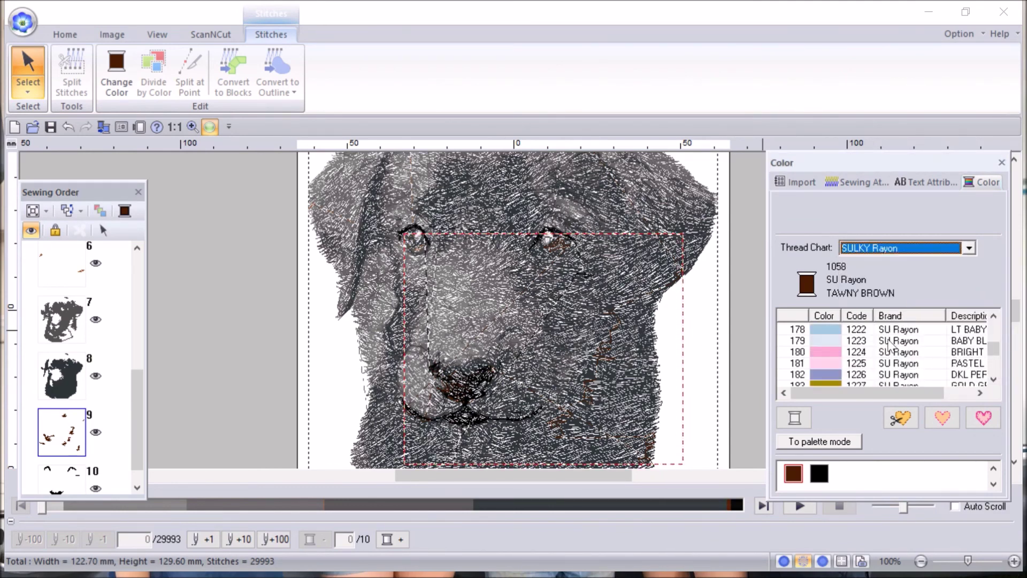
scroll(889, 347, up, 1)
scroll(856, 348, down, 20)
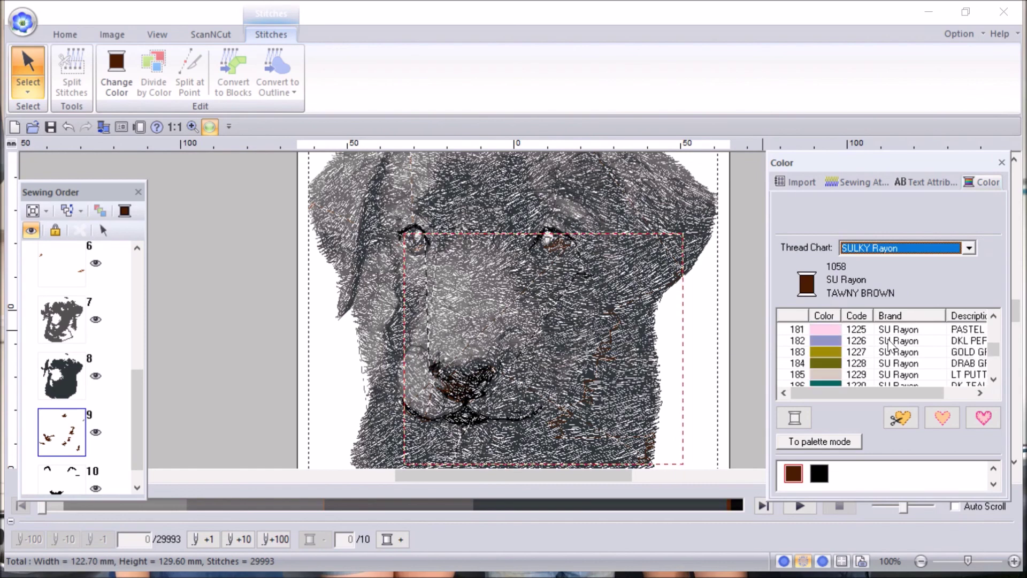
click(826, 330)
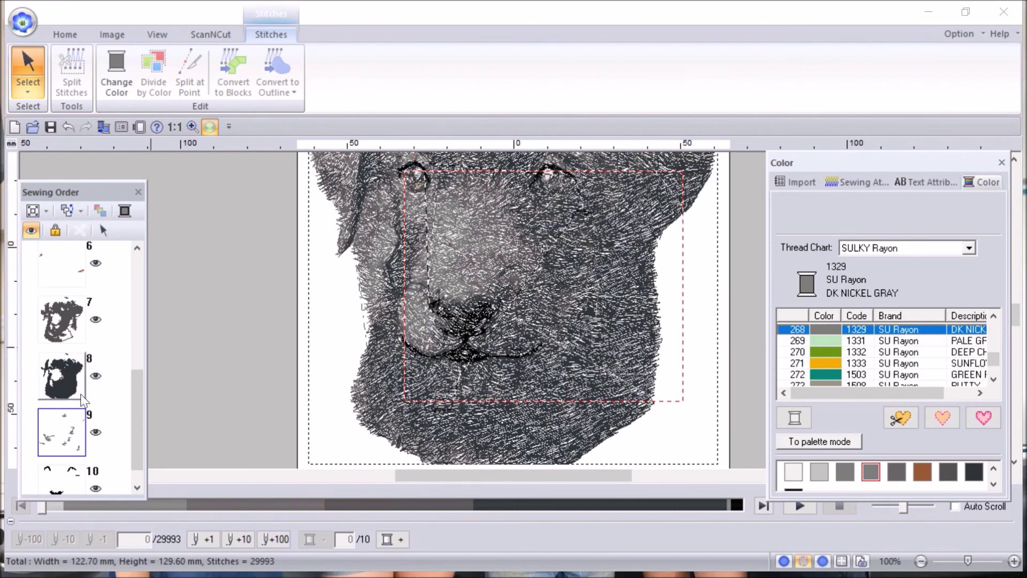
drag(140, 412, 137, 305)
scroll(128, 369, down, 1)
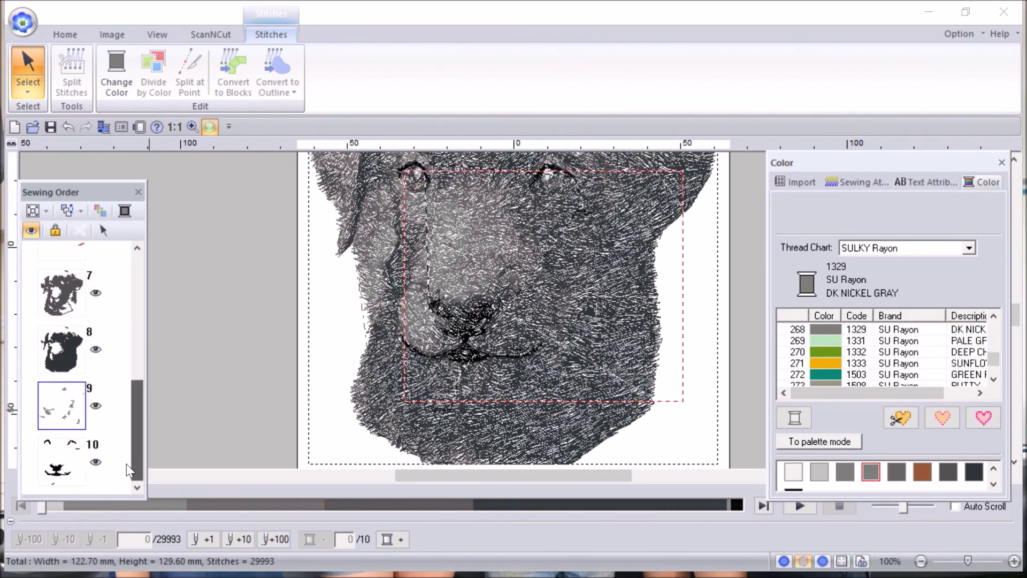
scroll(116, 363, up, 5)
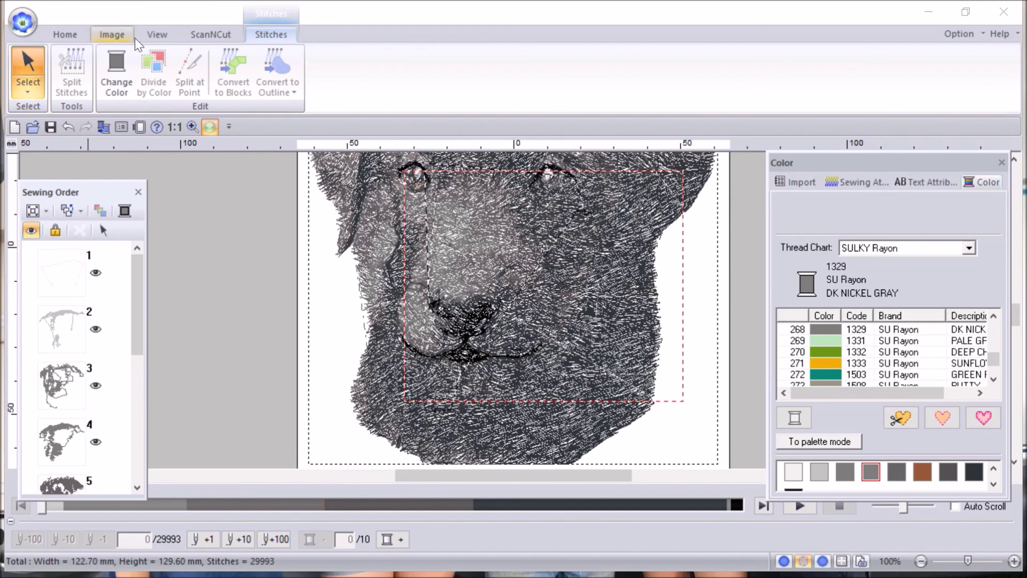
Step: Switch the design display to Realistic view mode
click(154, 35)
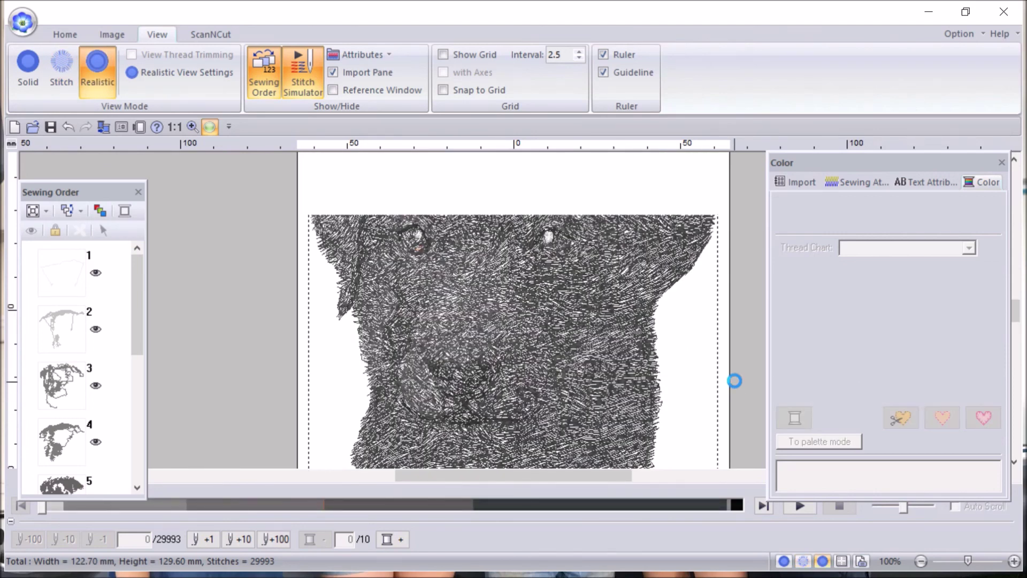
scroll(734, 381, down, 2)
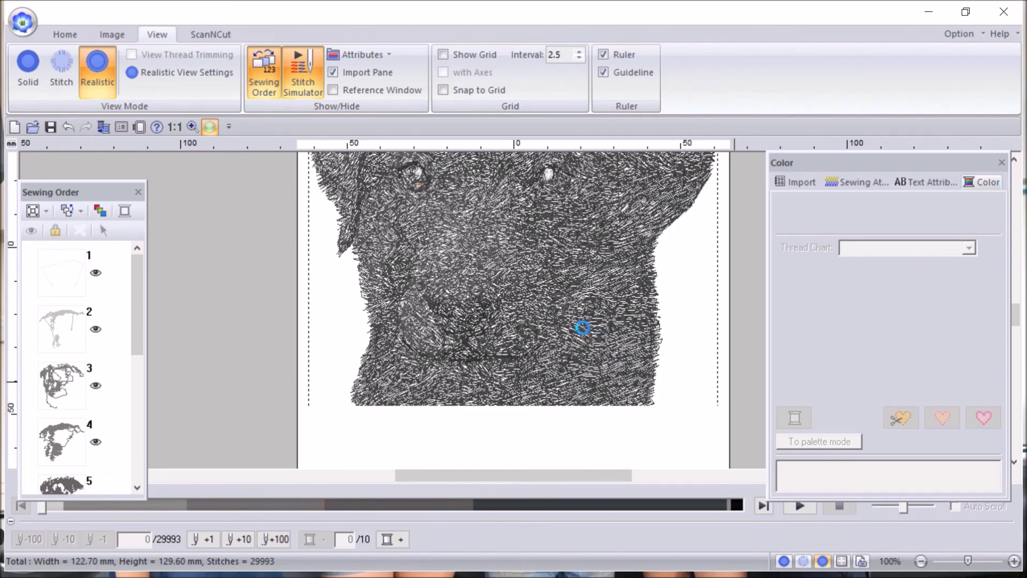
scroll(582, 328, up, 2)
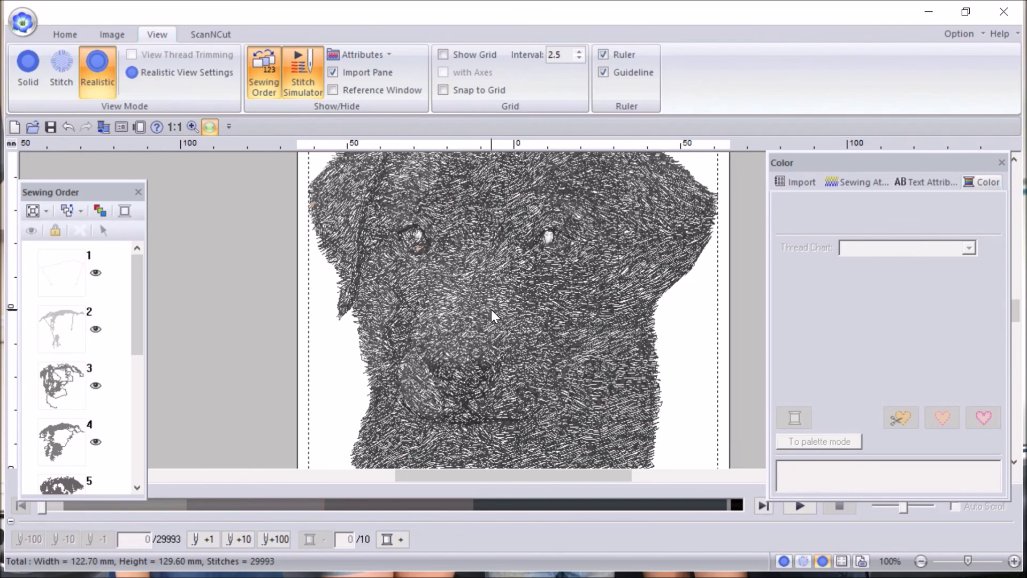
mouse_move(477, 2)
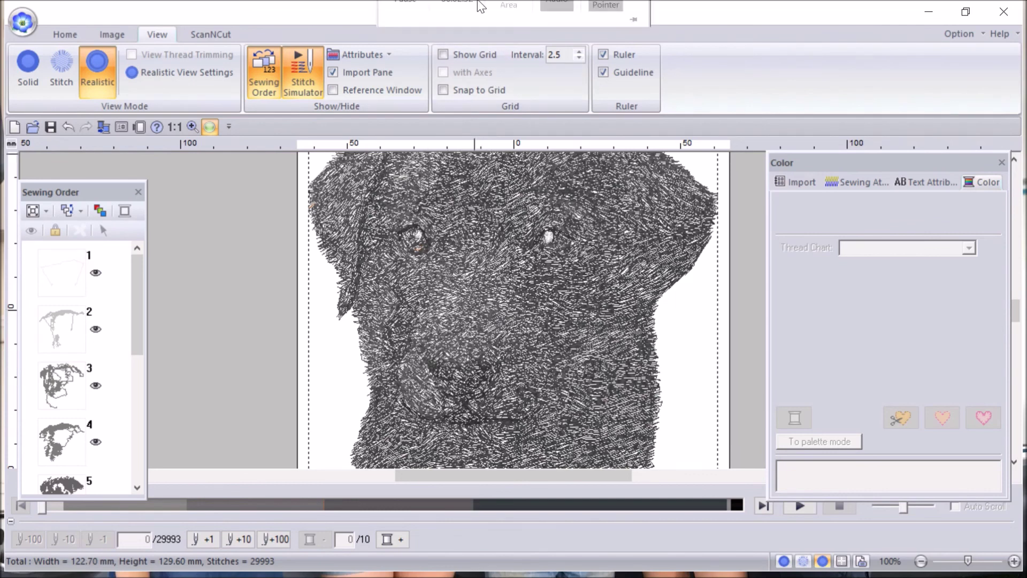